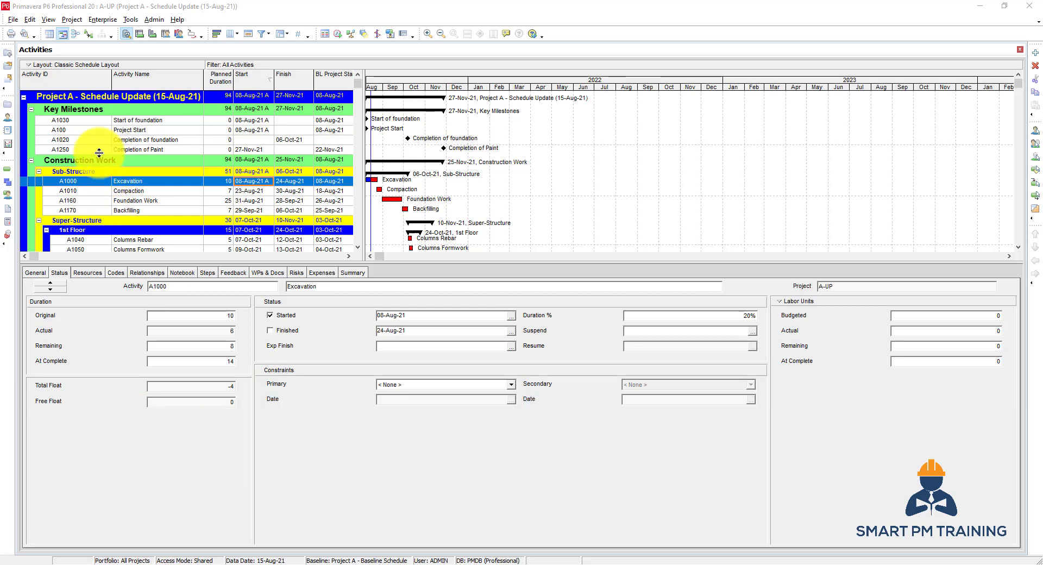
# Select the Project Start activity and begin a Primavera PM (XER) export at version 20.12 or later
pyautogui.click(98, 130)
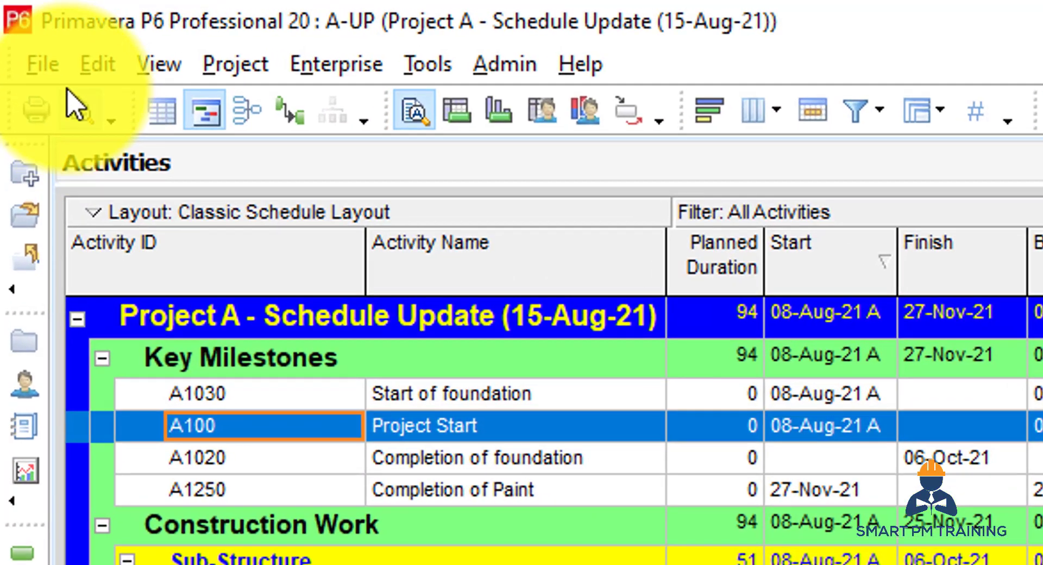
pyautogui.click(13, 20)
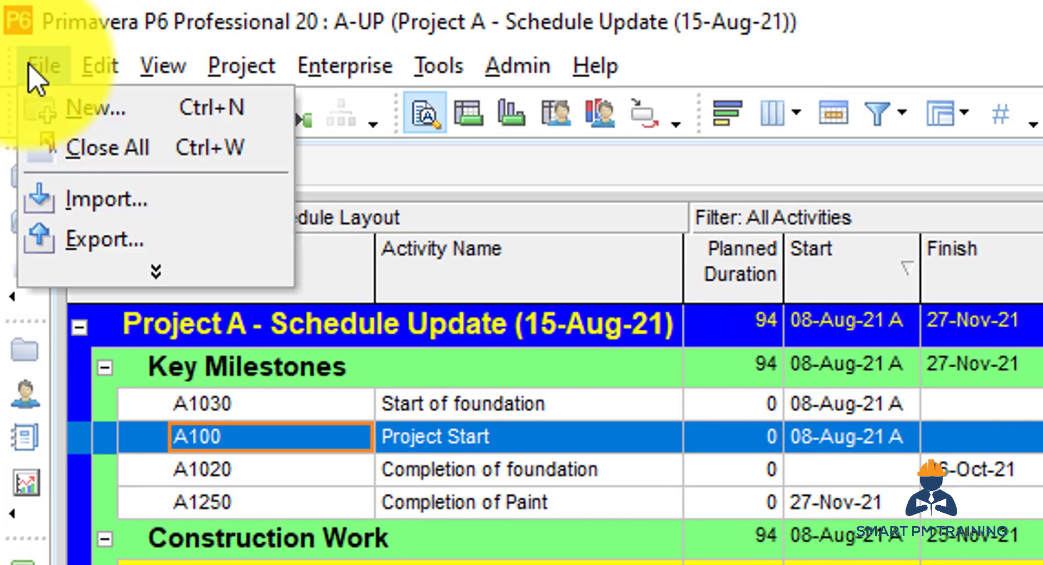
pyautogui.click(108, 241)
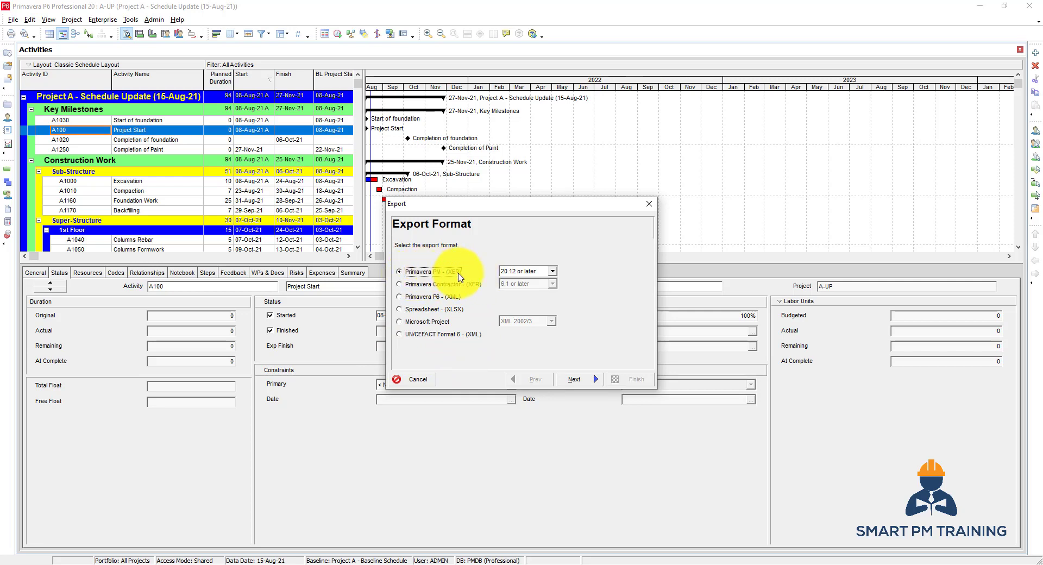
pyautogui.click(530, 273)
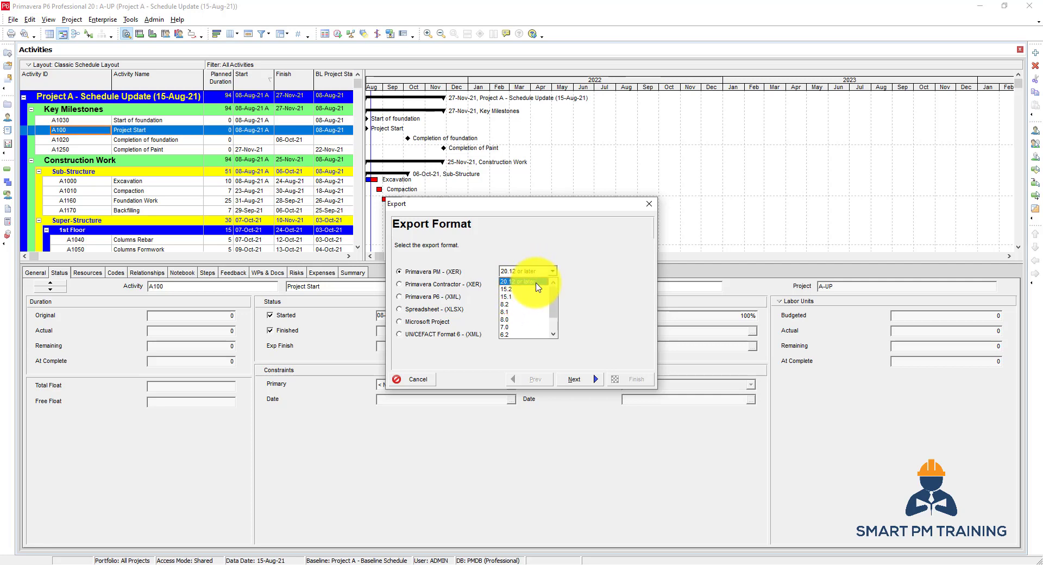
pyautogui.click(537, 282)
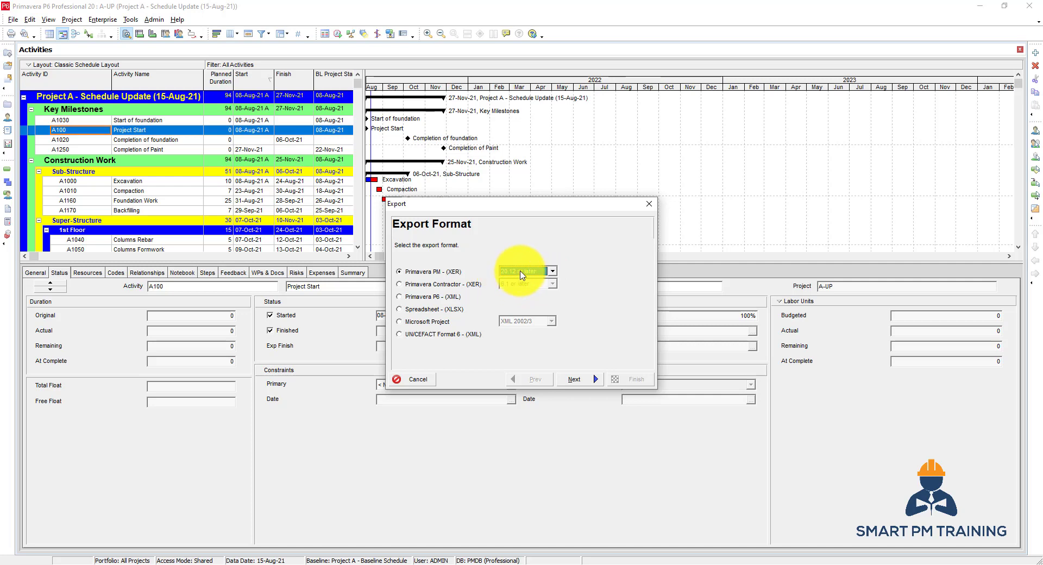
pyautogui.click(523, 272)
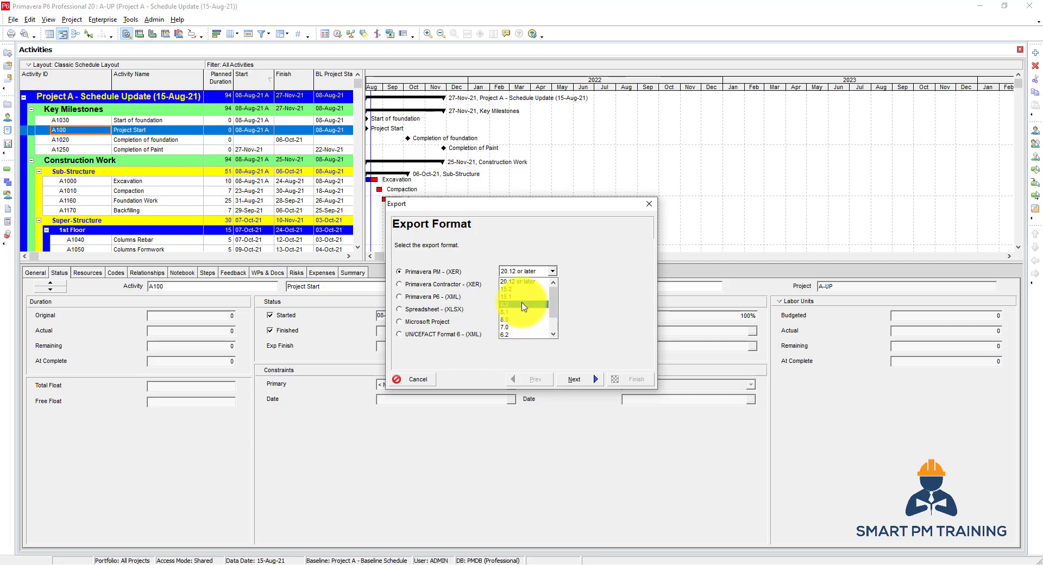
pyautogui.click(478, 242)
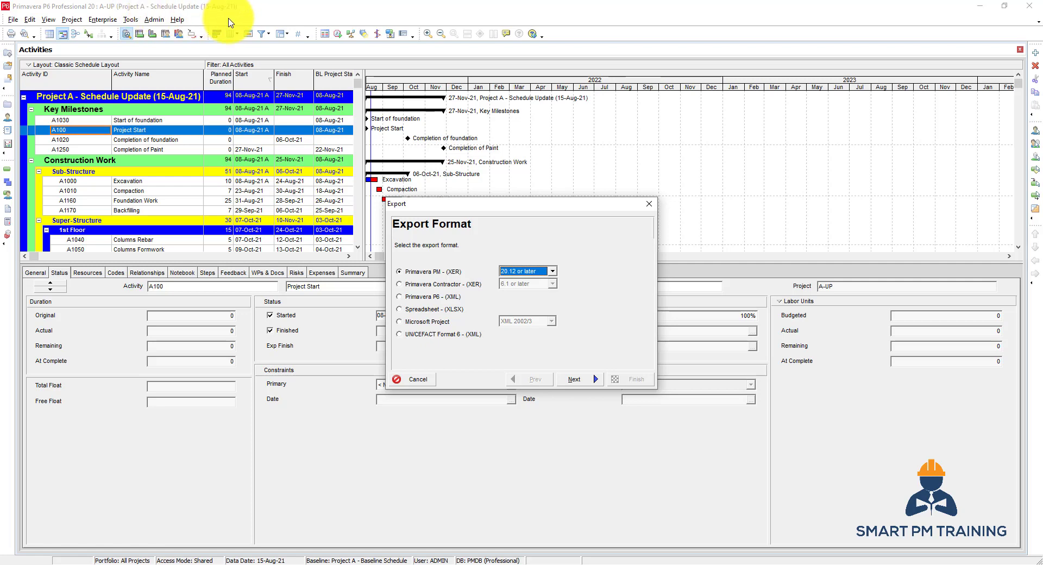
pyautogui.click(575, 380)
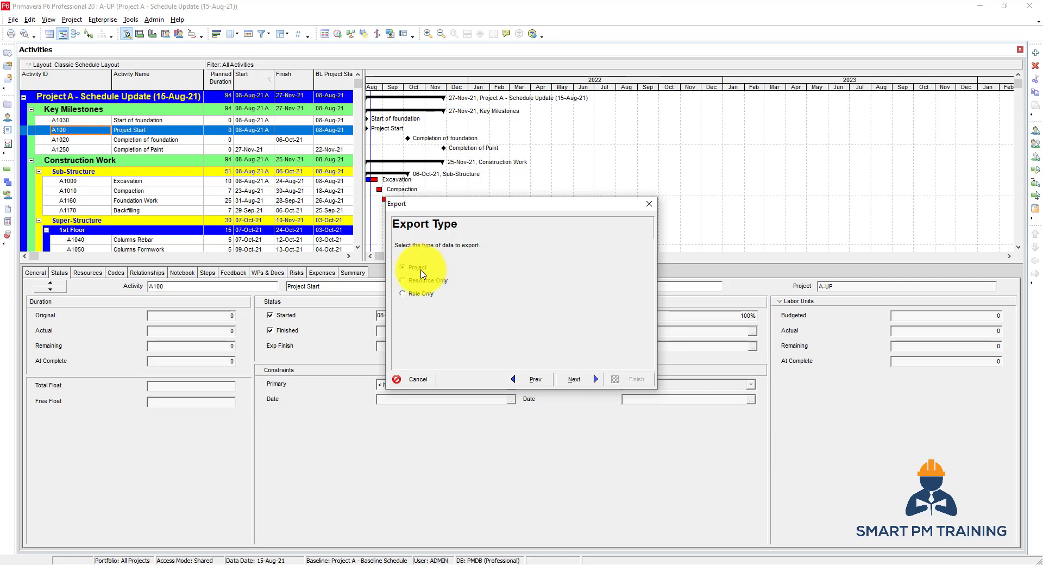
# Export project A-UP to the Desktop as 'Schedule Update 15-Aug-21.xer'
pyautogui.click(580, 379)
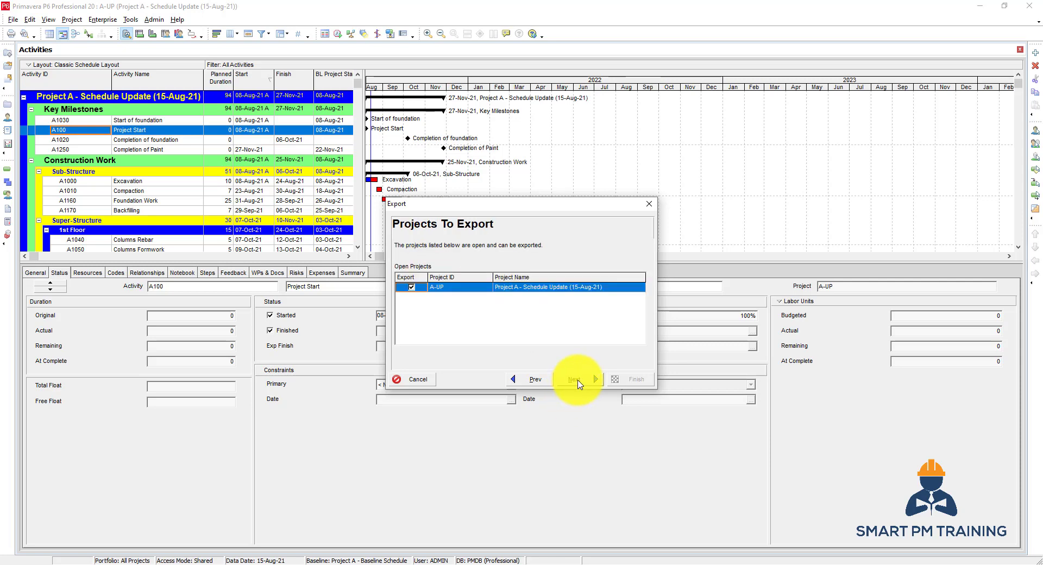
pyautogui.click(579, 382)
pyautogui.click(556, 278)
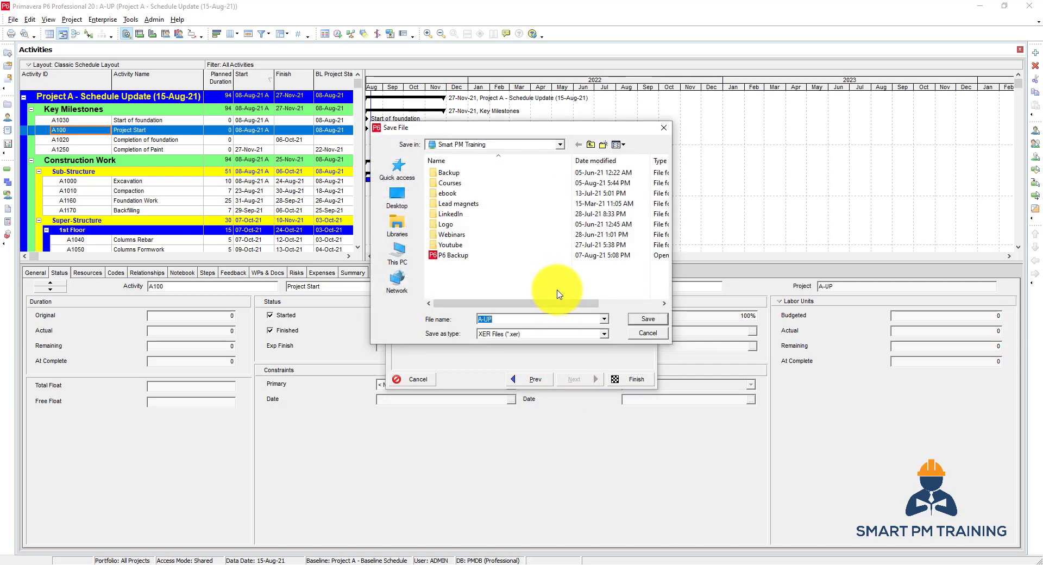
pyautogui.press('Escape')
pyautogui.click(555, 278)
pyautogui.click(397, 196)
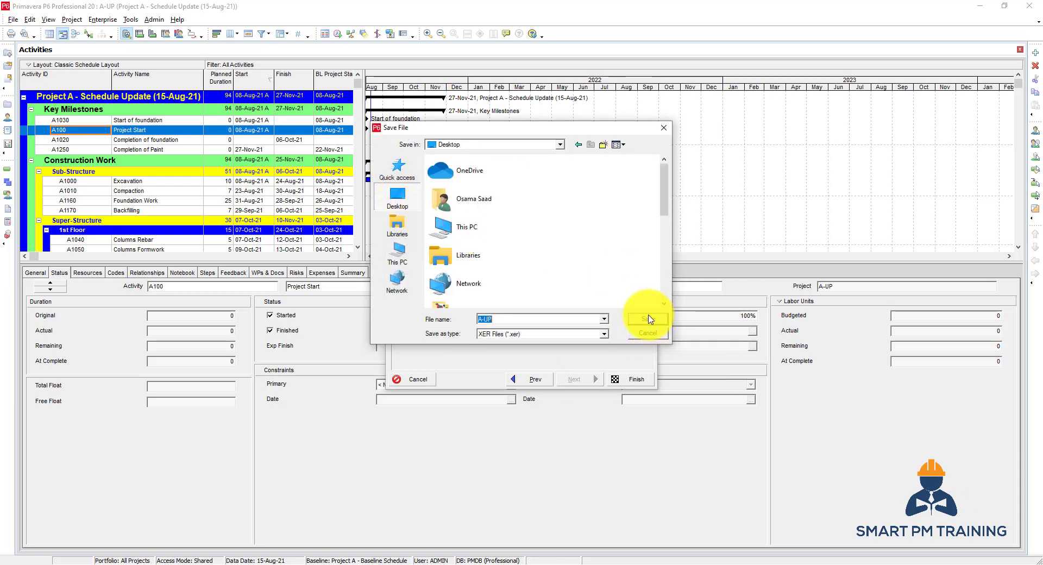
pyautogui.write('Schedule Update 15-Aug')
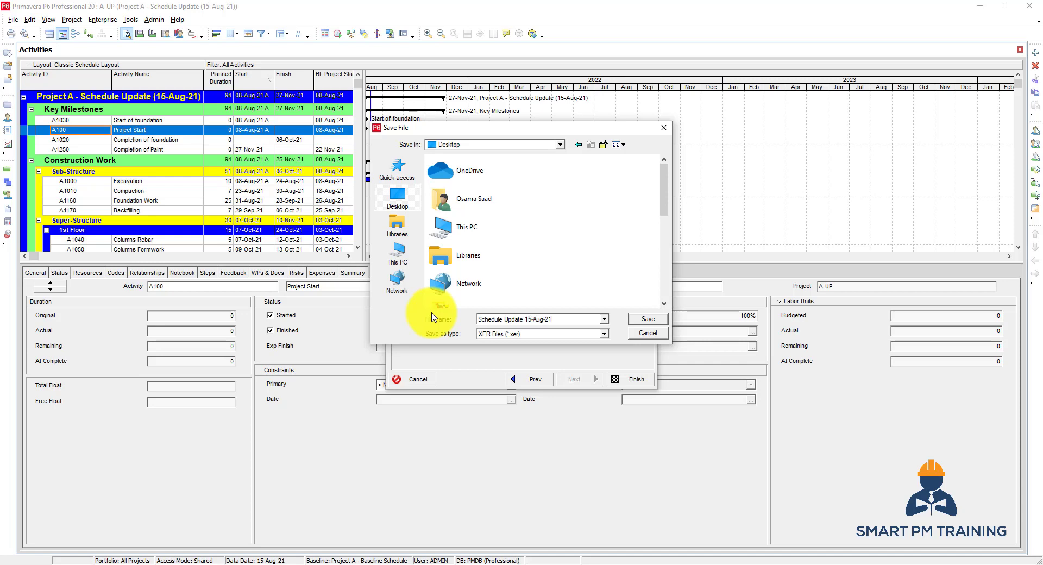
pyautogui.click(639, 319)
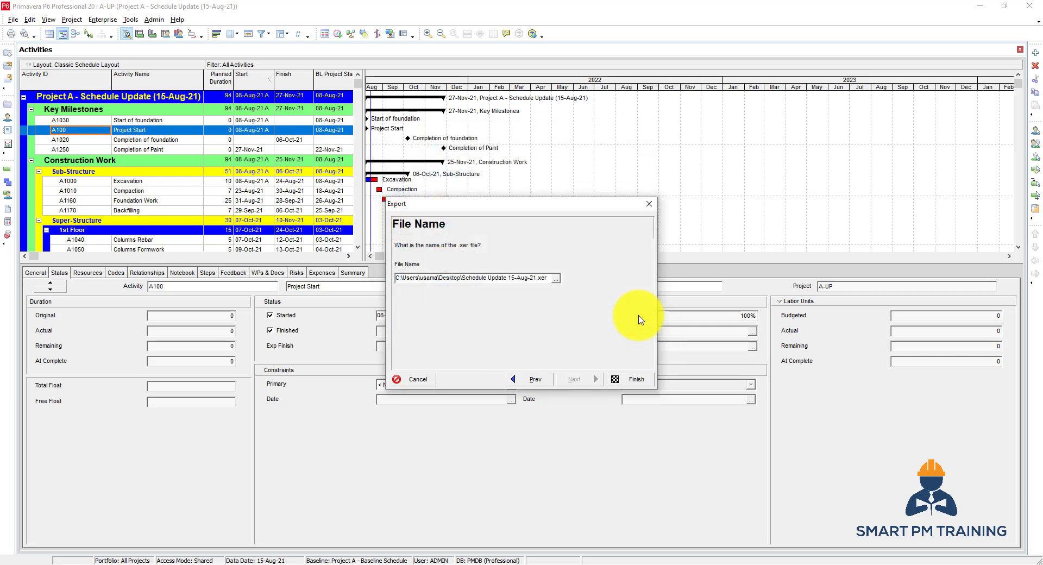
pyautogui.click(628, 383)
pyautogui.click(624, 381)
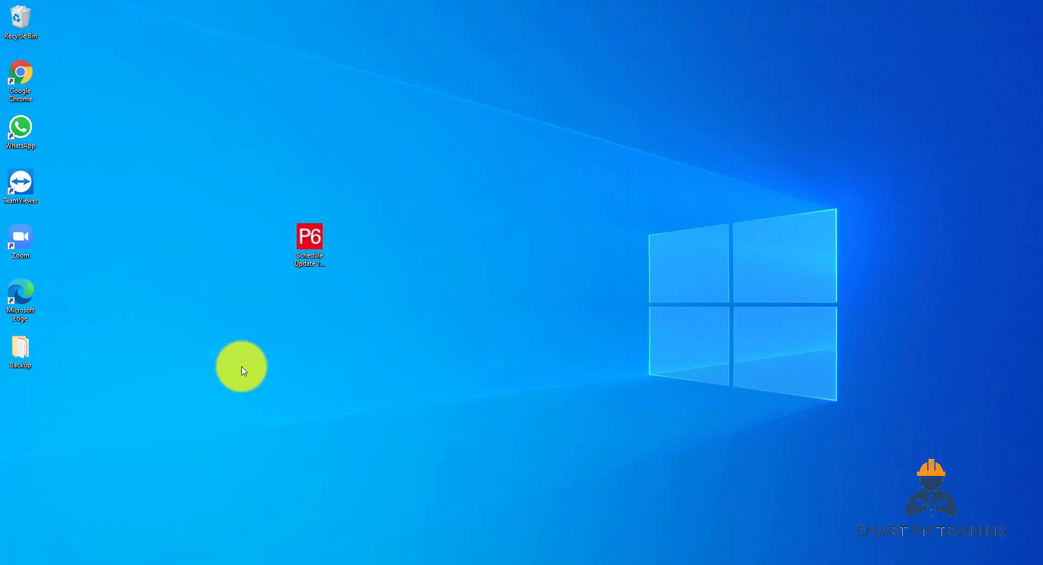
# Check the Schedule Update 15-Aug-21 file's properties to confirm it is a 31.9 KB .xer file
pyautogui.click(312, 242)
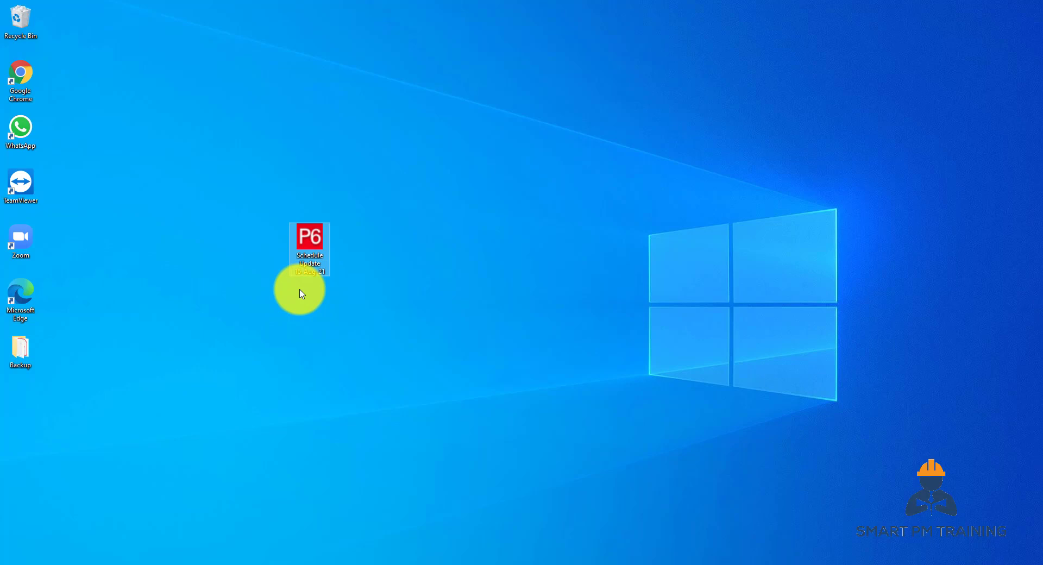
pyautogui.rightClick(316, 248)
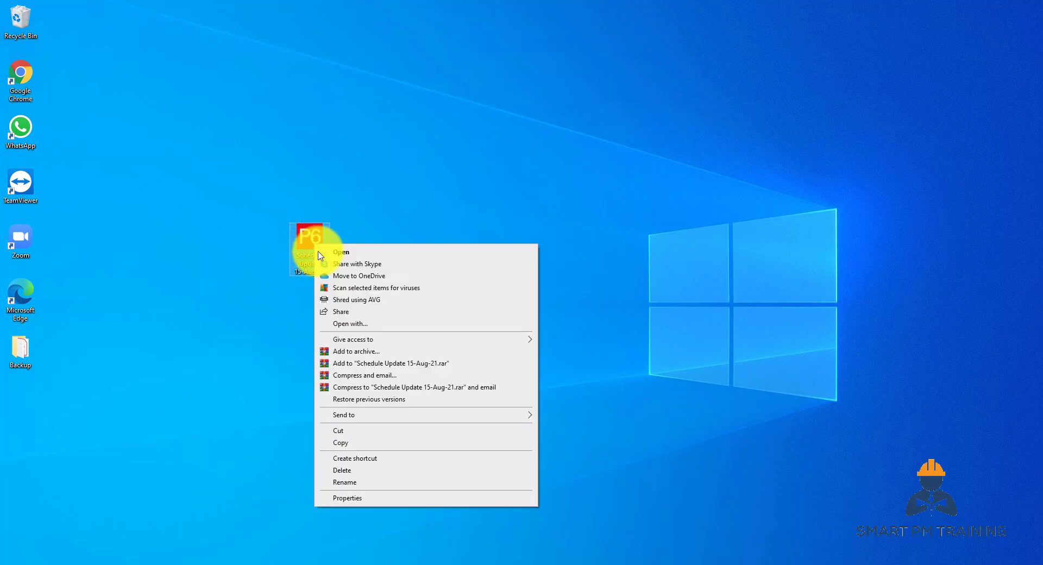
pyautogui.click(388, 496)
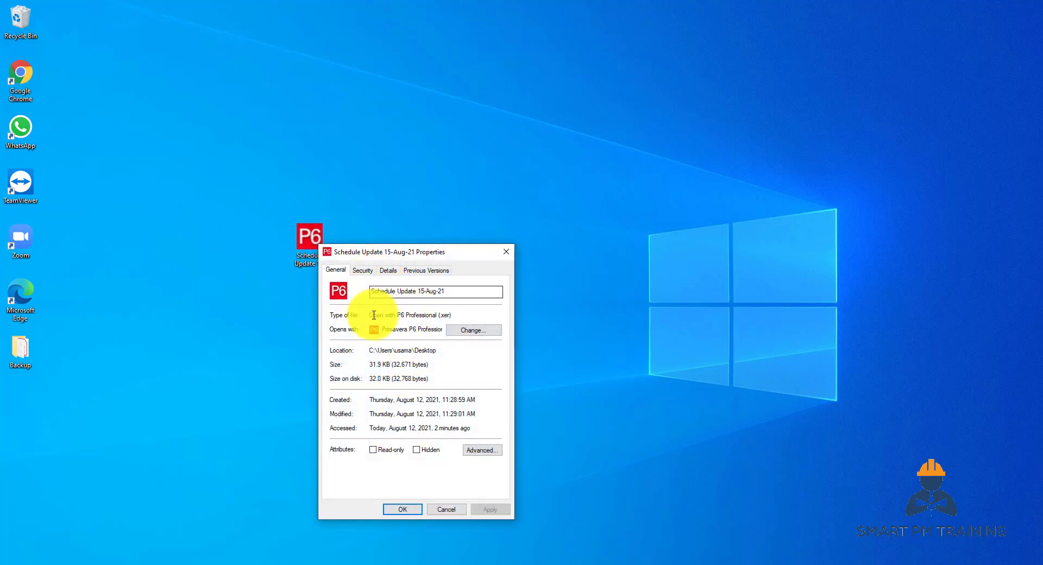
pyautogui.moveTo(439, 315); pyautogui.dragTo(451, 315)
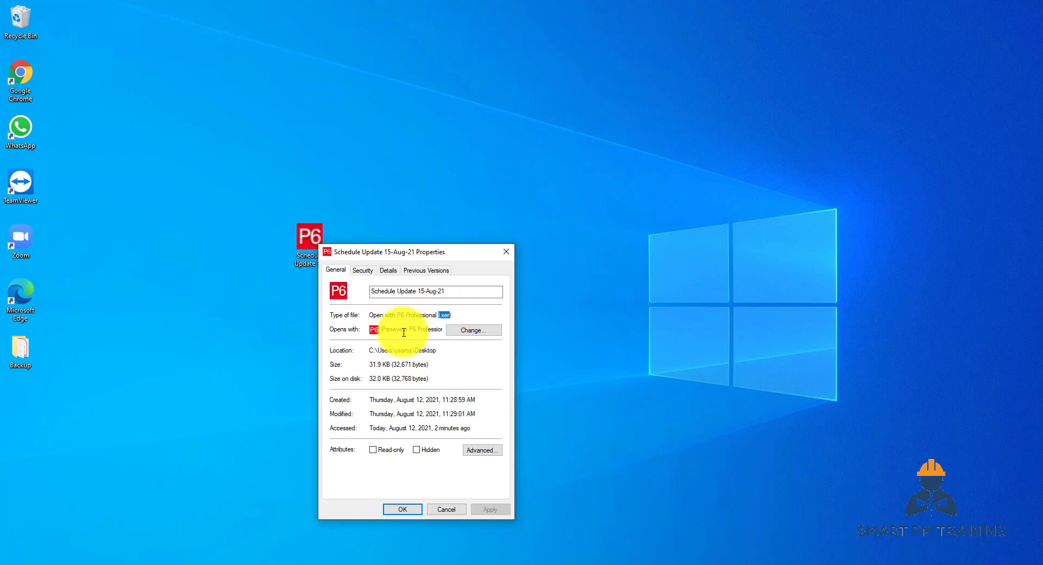
pyautogui.click(402, 510)
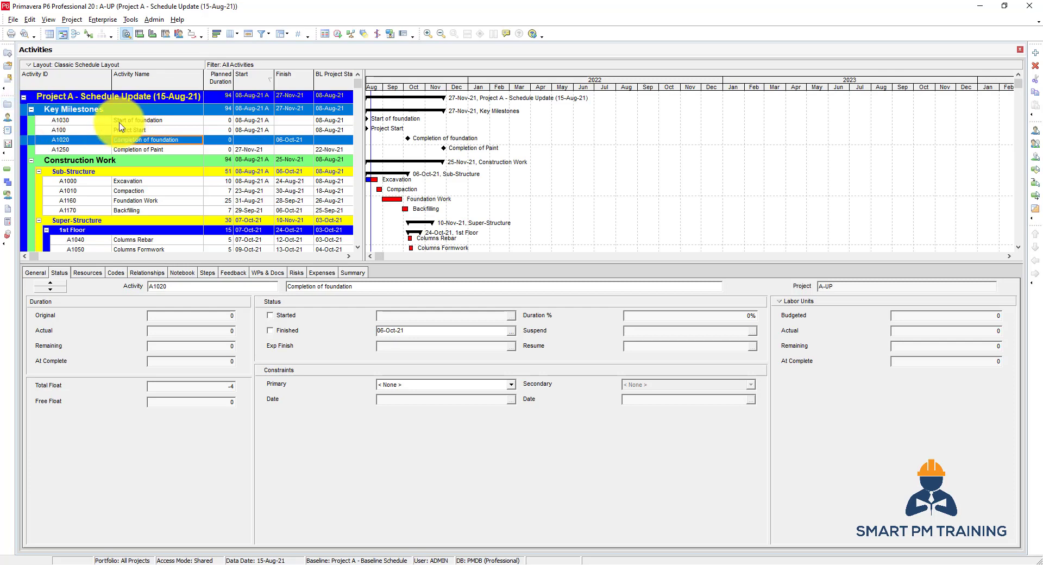
# Assign Current Project as the project baseline and choose a different primary baseline
pyautogui.click(11, 20)
pyautogui.moveTo(72, 19)
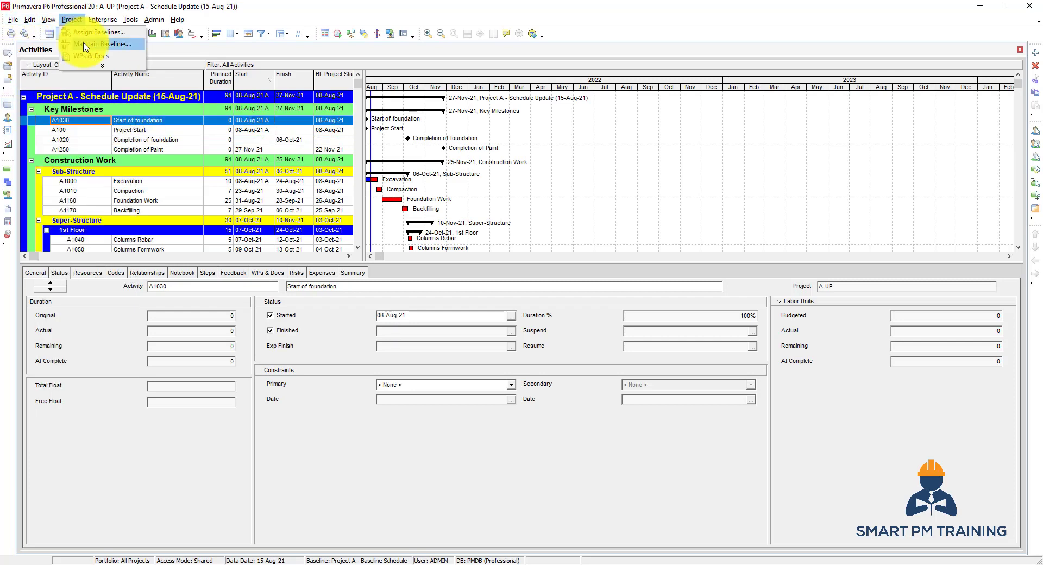
pyautogui.click(98, 37)
pyautogui.click(489, 253)
pyautogui.click(488, 272)
pyautogui.click(485, 302)
pyautogui.click(477, 312)
pyautogui.click(631, 210)
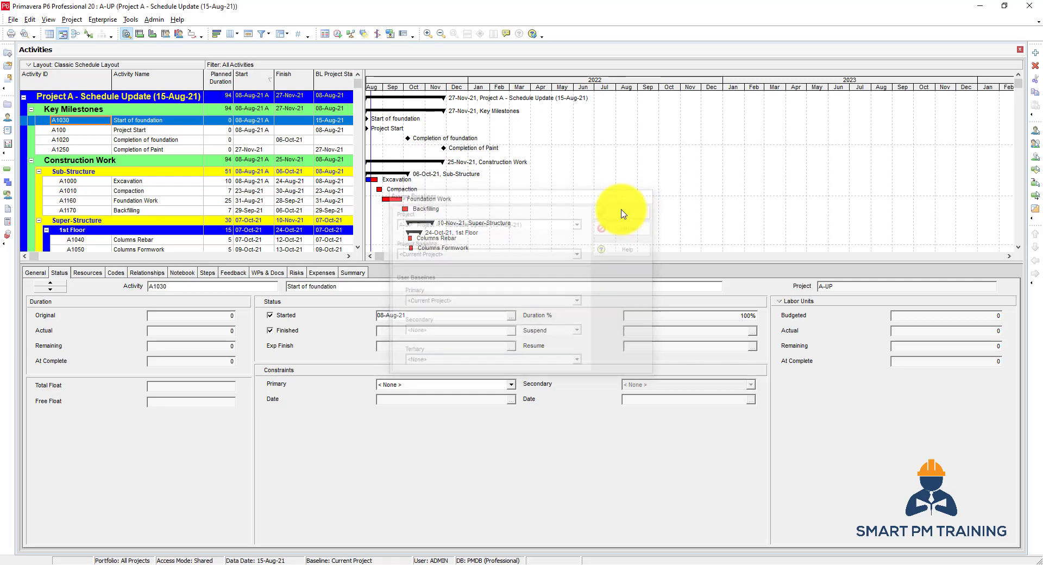
# Restore Project A - Baseline Schedule as a separate project through Maintain Baselines
pyautogui.click(71, 19)
pyautogui.click(90, 28)
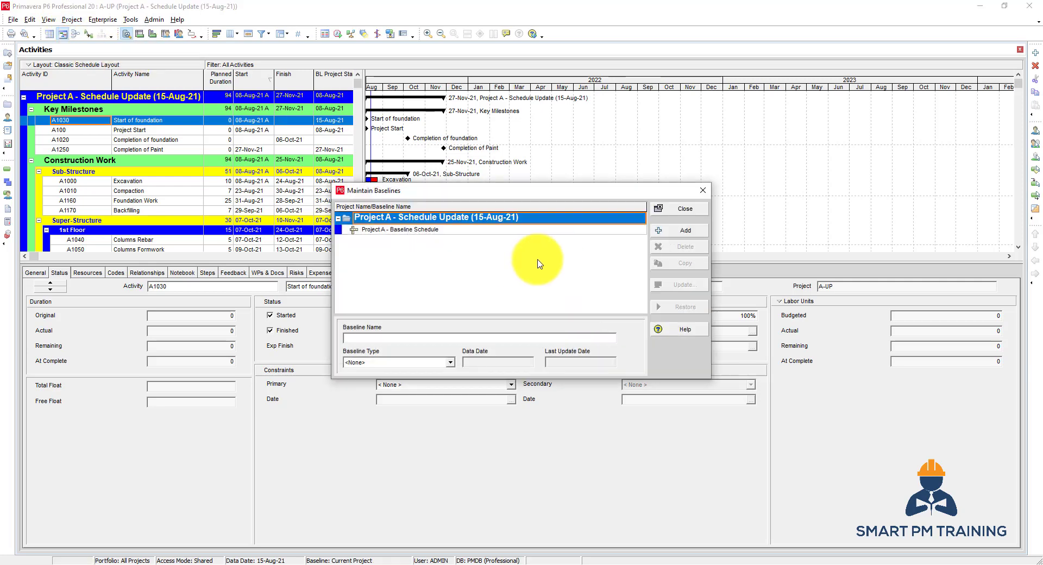
pyautogui.click(573, 231)
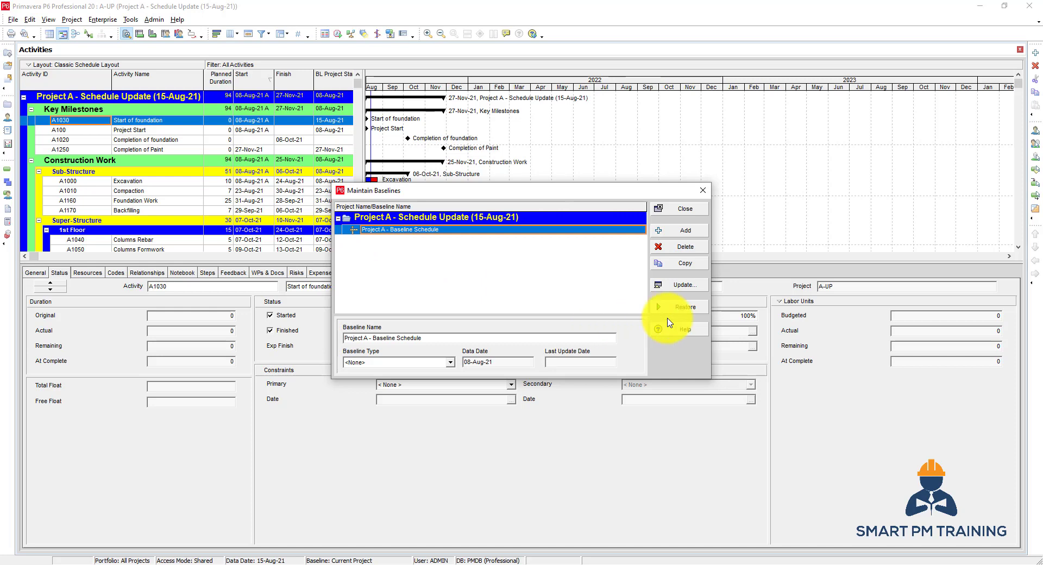
pyautogui.click(693, 314)
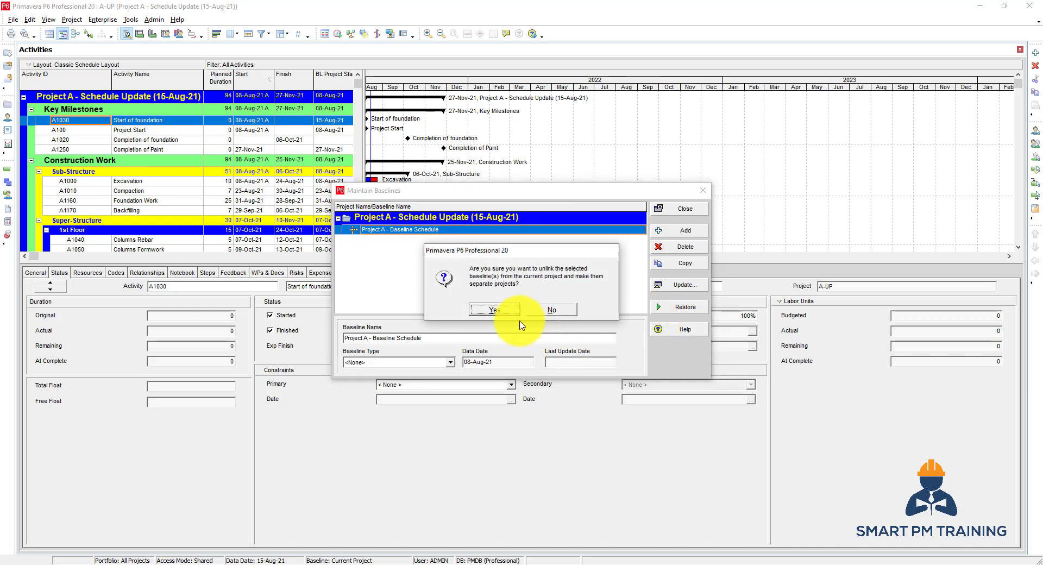
pyautogui.click(498, 312)
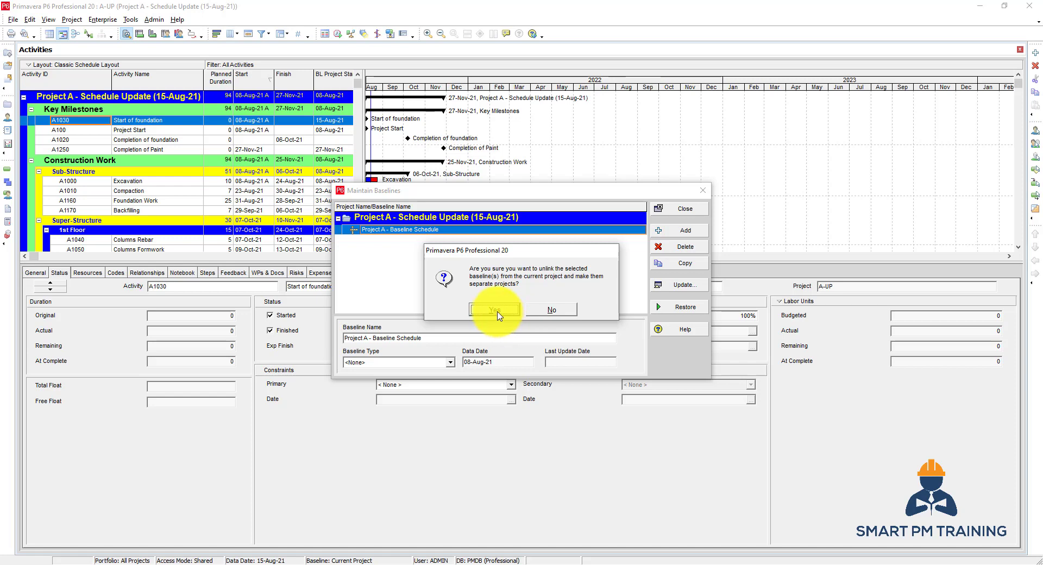
pyautogui.click(665, 213)
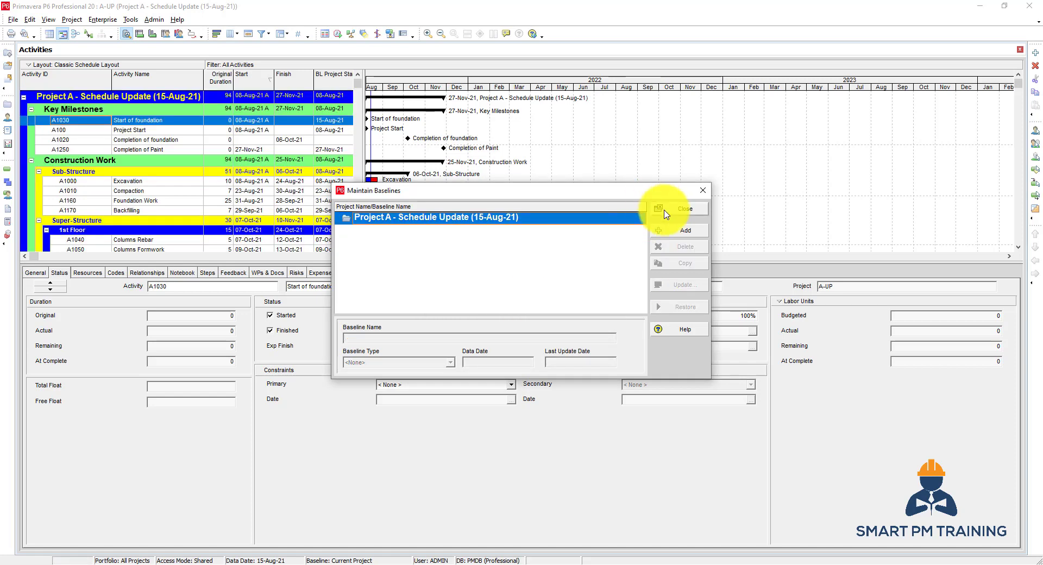
pyautogui.click(8, 104)
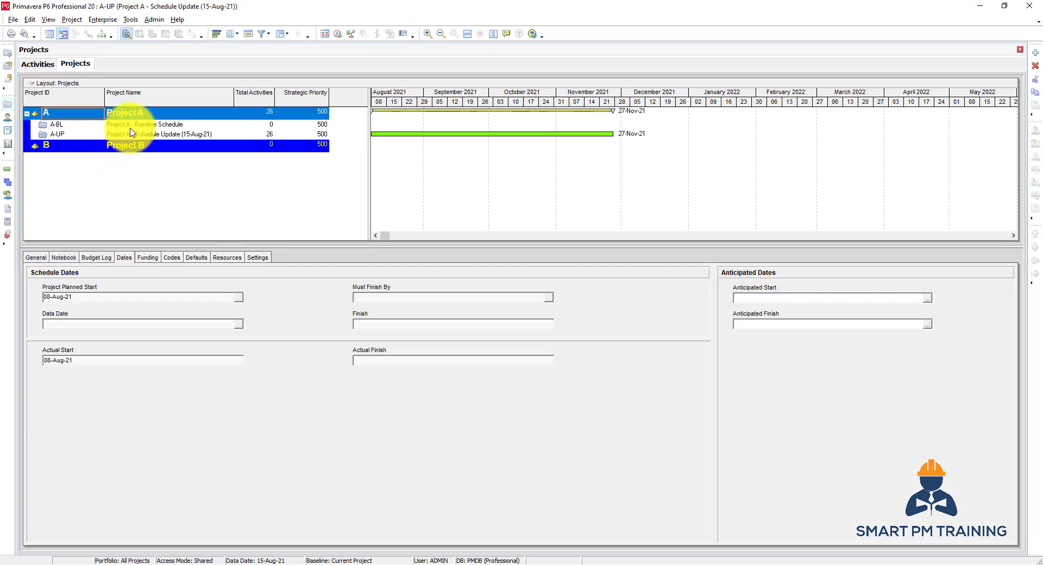
# Open projects A-BL and A-UP together and select activity A1180 Block Work
pyautogui.click(179, 125)
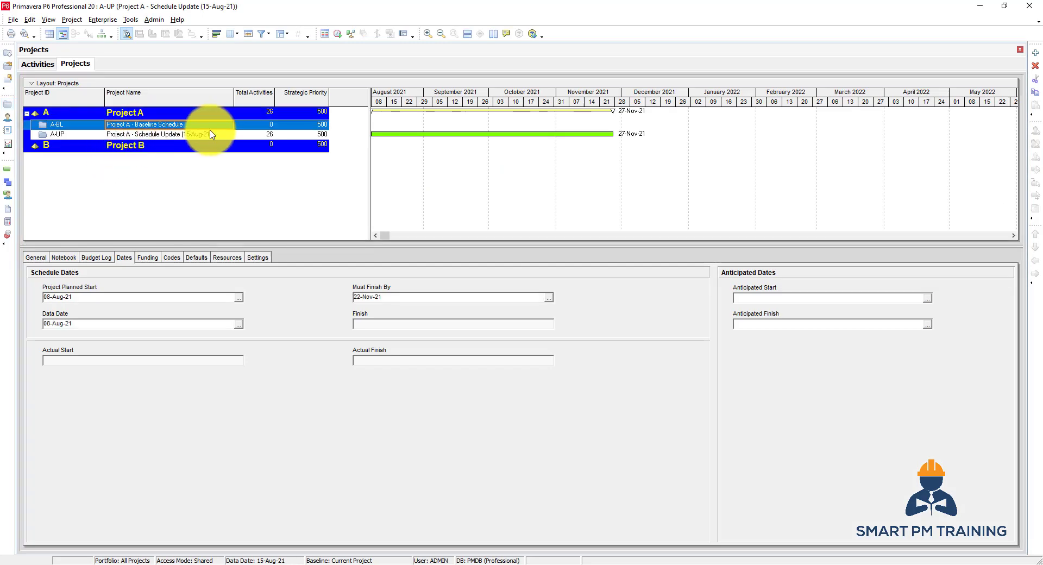
pyautogui.keyDown('ctrl'); pyautogui.click(147, 137); pyautogui.keyUp('ctrl')
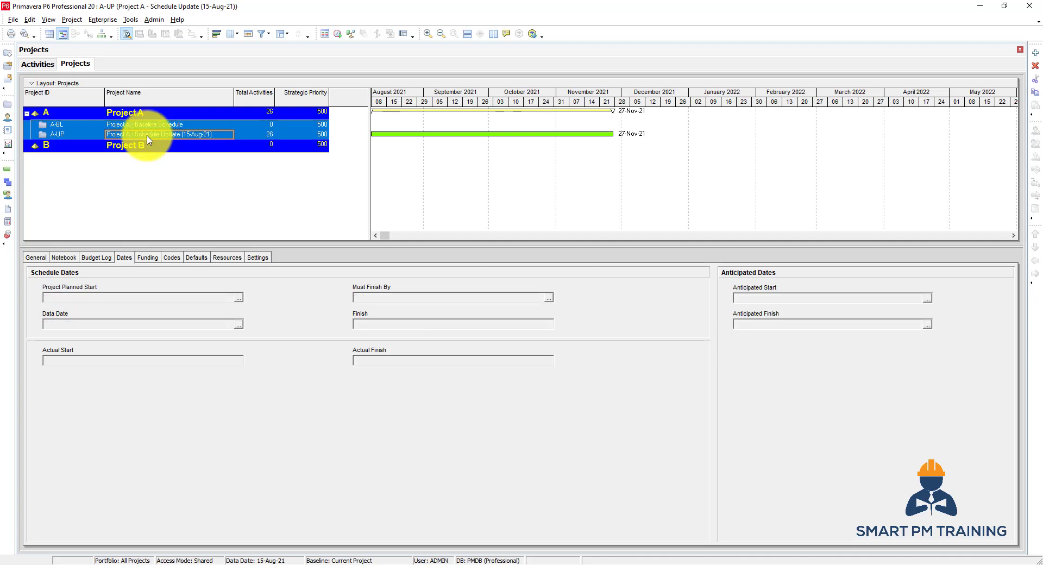
pyautogui.rightClick(147, 140)
pyautogui.click(162, 143)
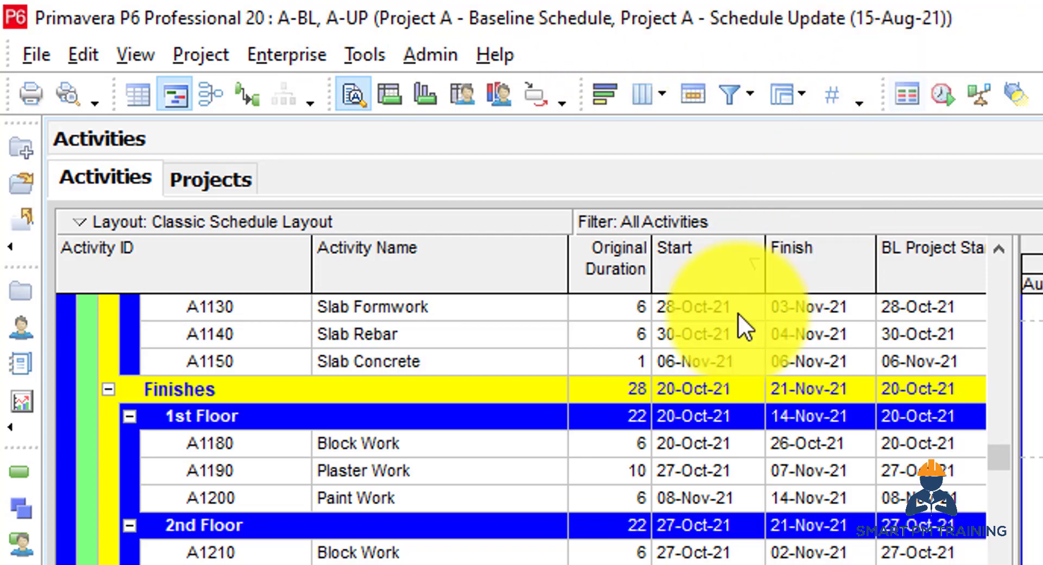
pyautogui.click(519, 443)
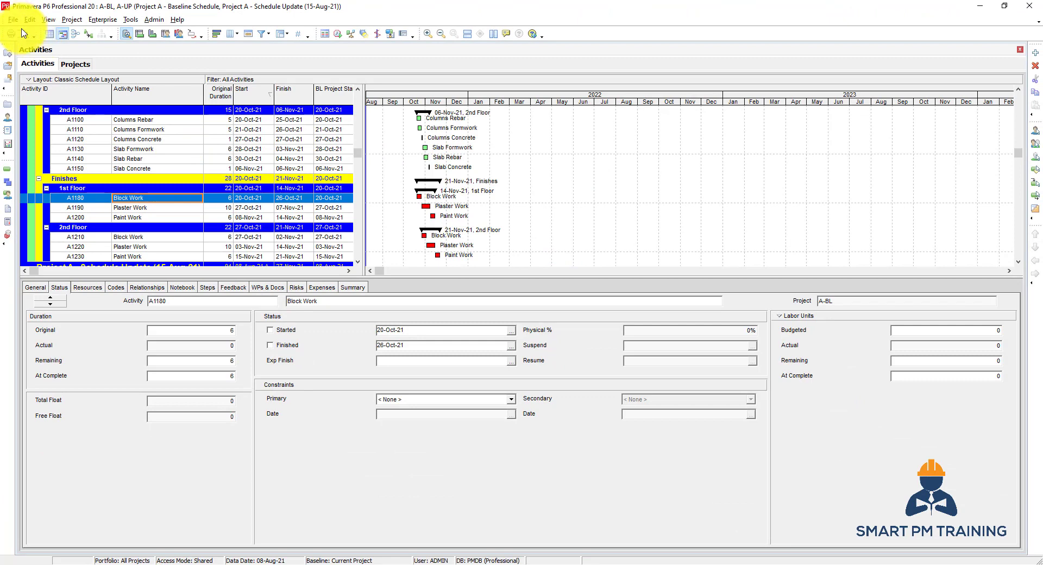
# Start a project export and cancel it
pyautogui.click(36, 54)
pyautogui.click(31, 71)
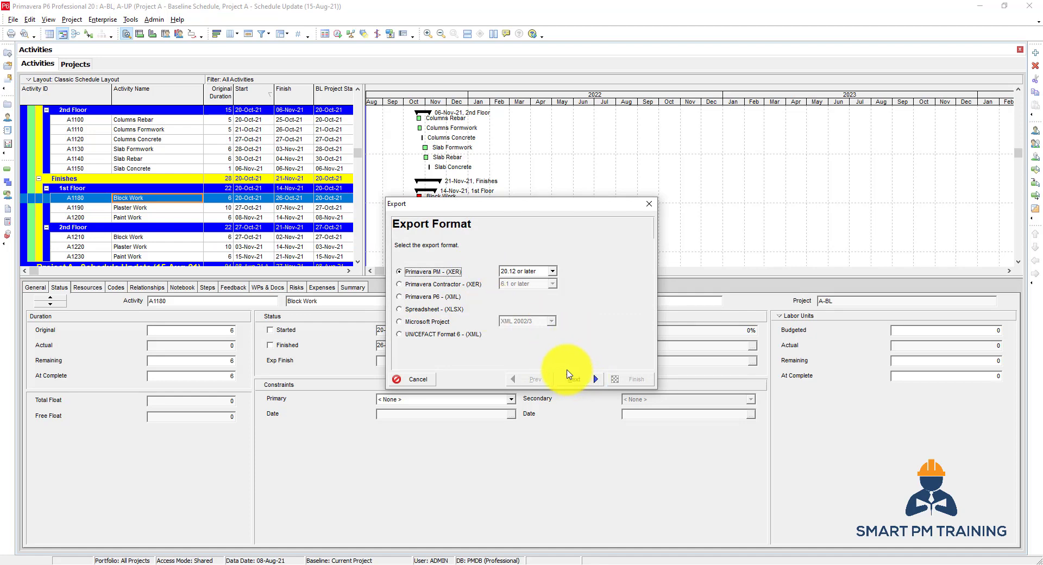
pyautogui.click(417, 380)
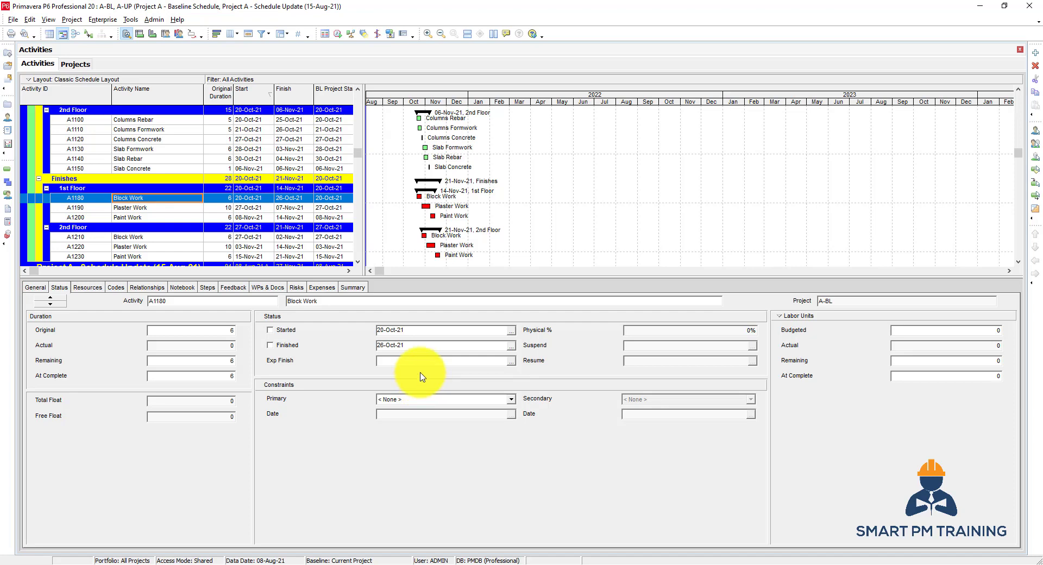
# Open project A-UP on its own from the Projects list
pyautogui.click(11, 110)
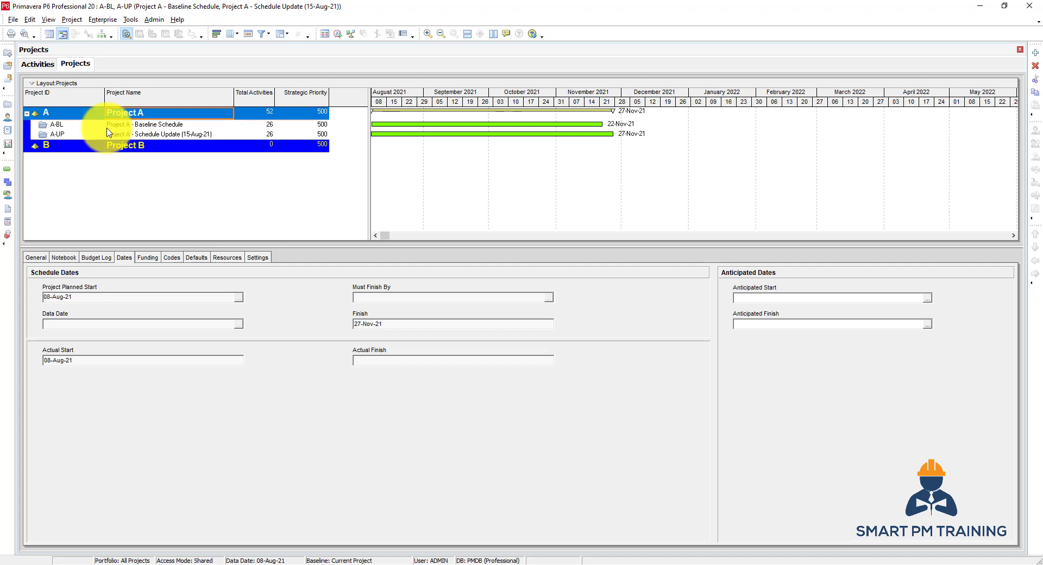
pyautogui.click(13, 21)
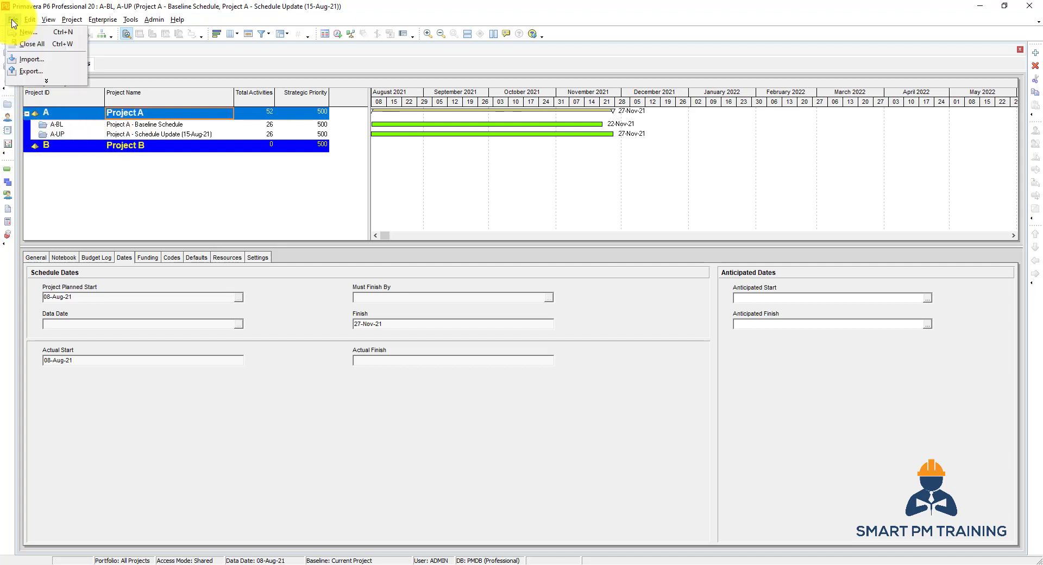
pyautogui.click(186, 134)
pyautogui.rightClick(198, 134)
pyautogui.click(228, 145)
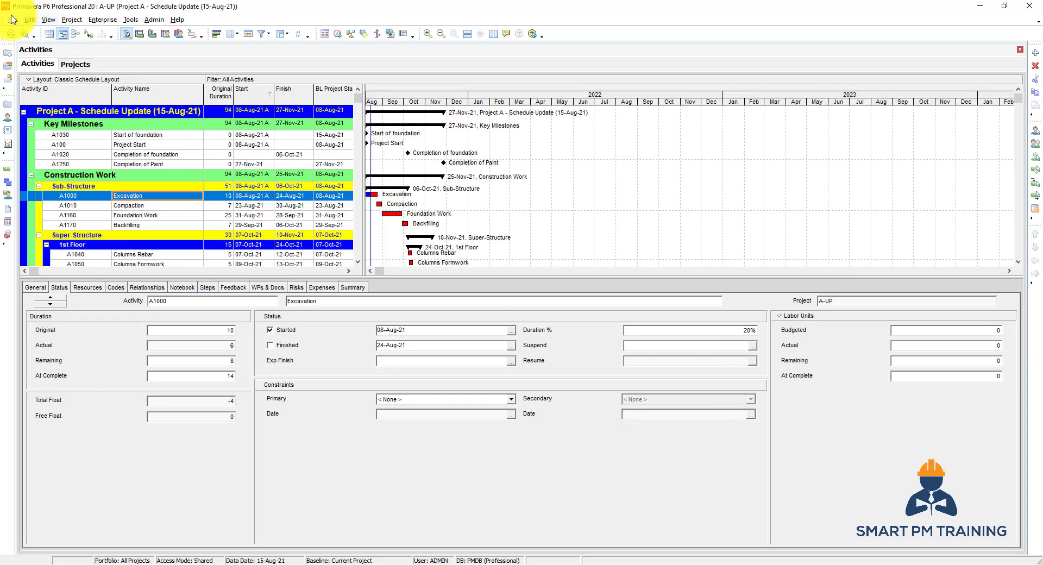
# Start a new export of A-UP with Spreadsheet (XLSX) as the format
pyautogui.click(12, 20)
pyautogui.click(31, 71)
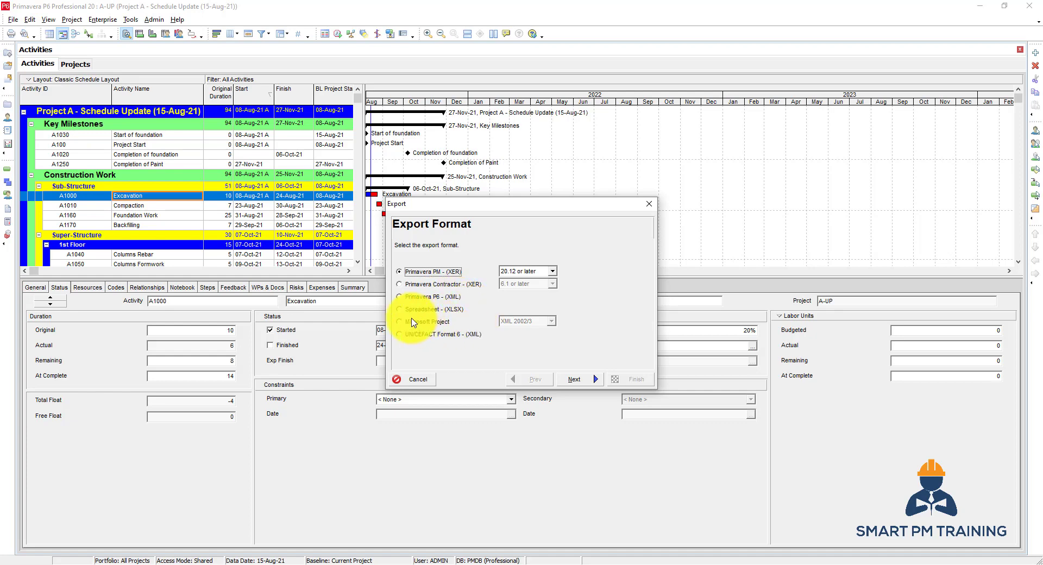
pyautogui.click(434, 310)
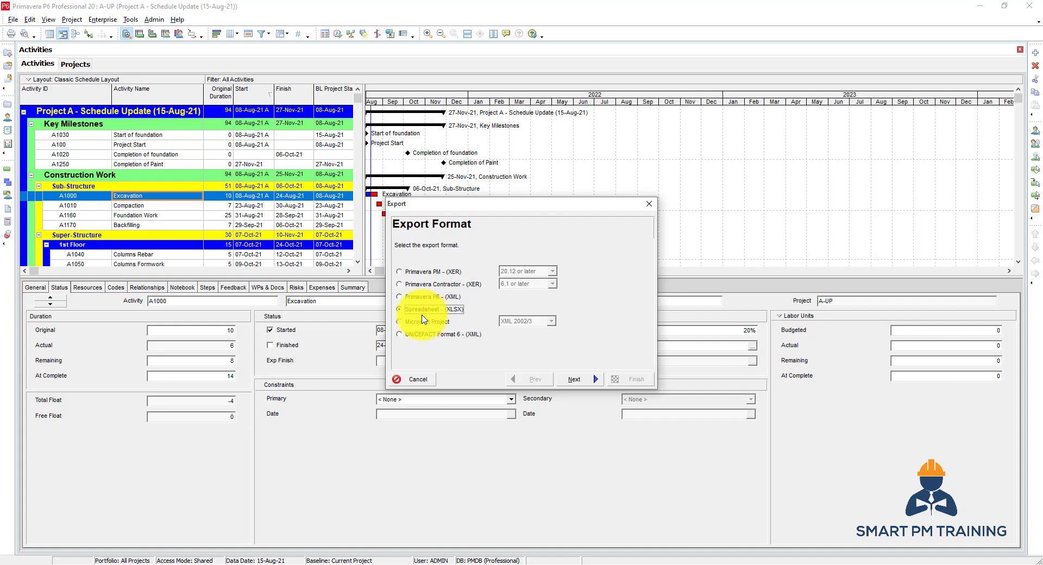
pyautogui.click(577, 380)
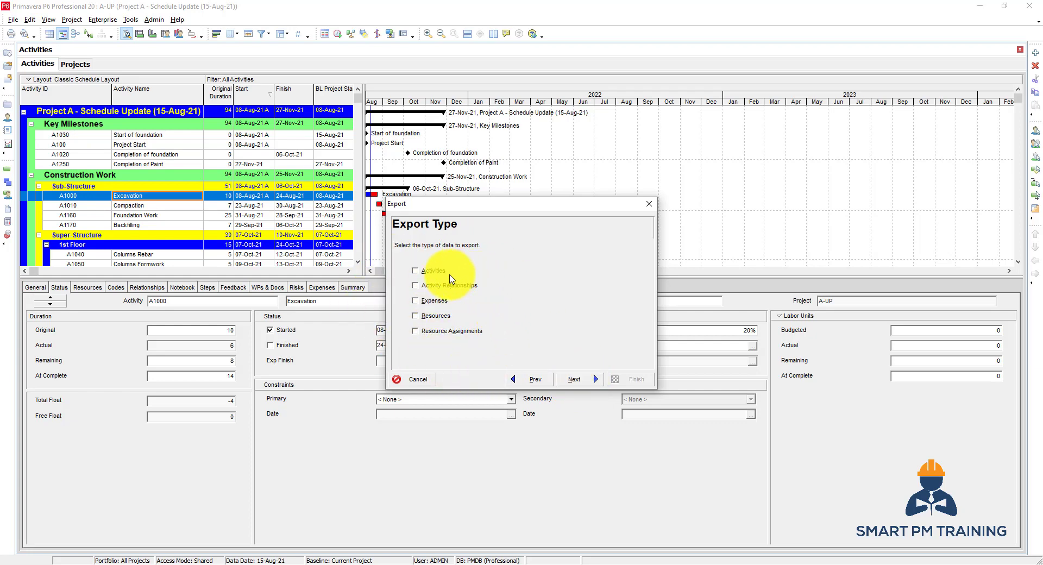
# Export Activities data for project A-UP and open the New XLSX template for editing
pyautogui.click(437, 284)
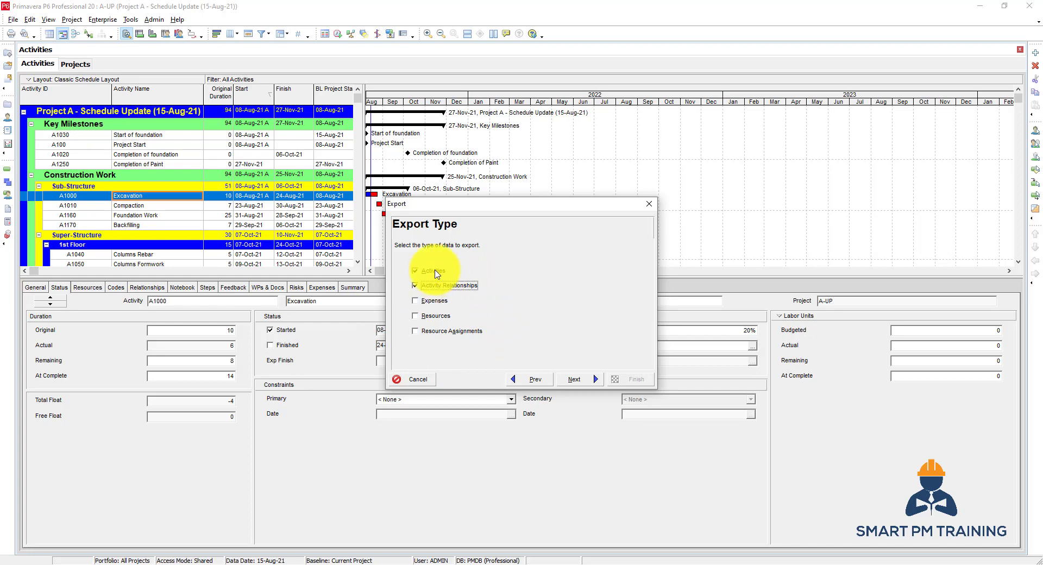
pyautogui.click(435, 271)
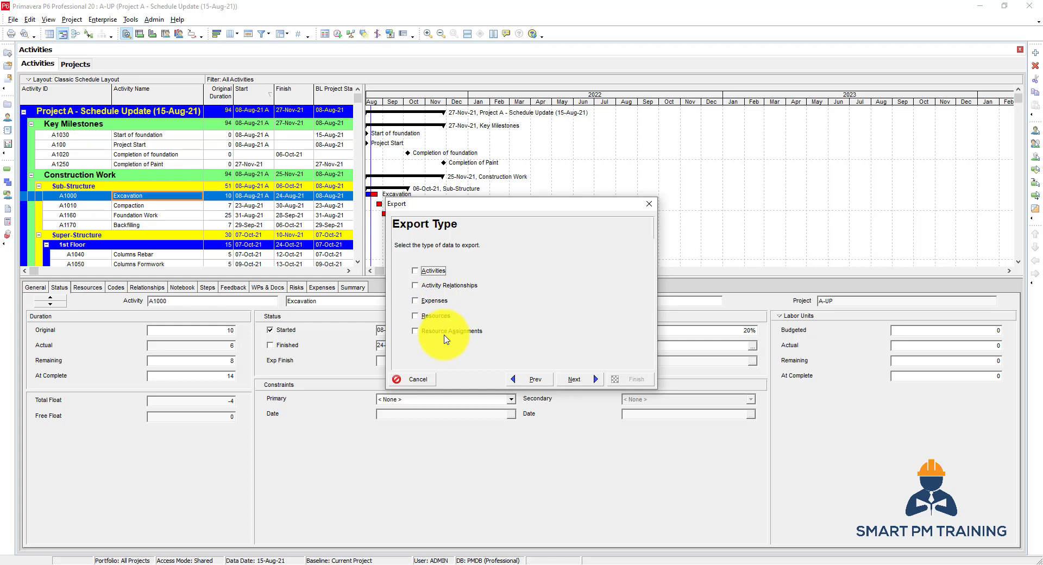
pyautogui.click(596, 379)
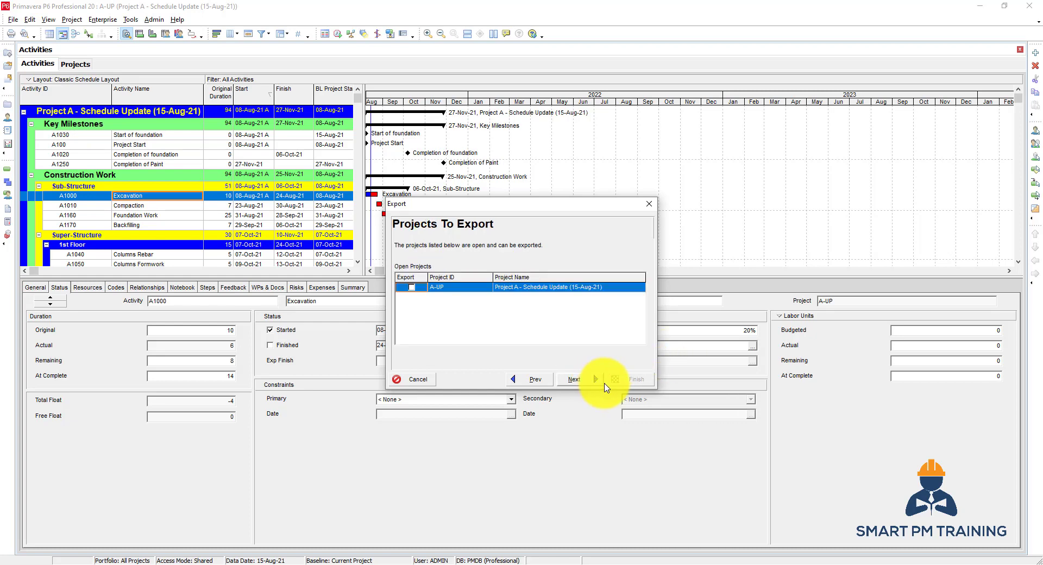
pyautogui.click(412, 287)
pyautogui.click(575, 380)
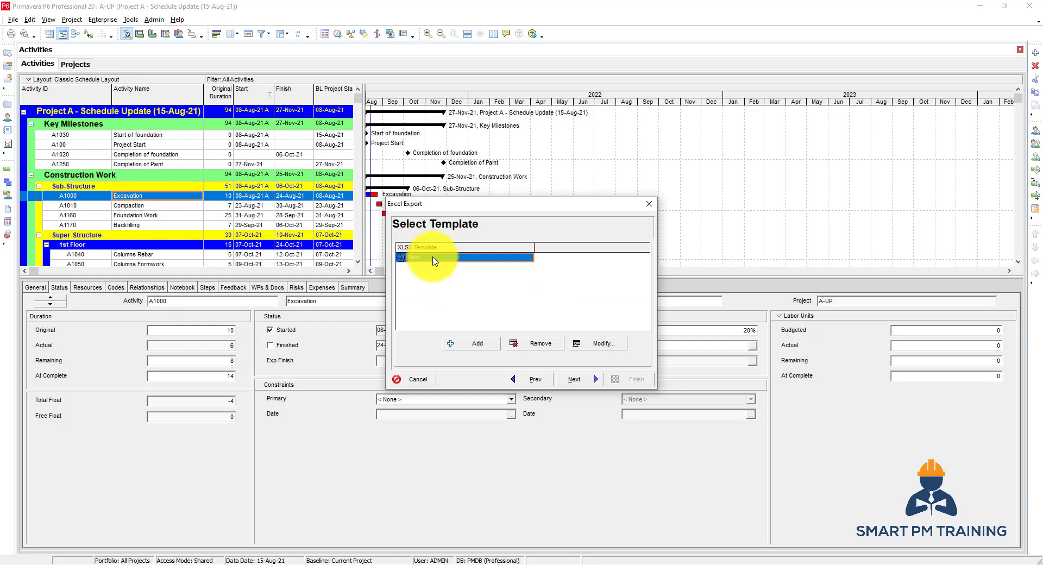
pyautogui.click(600, 345)
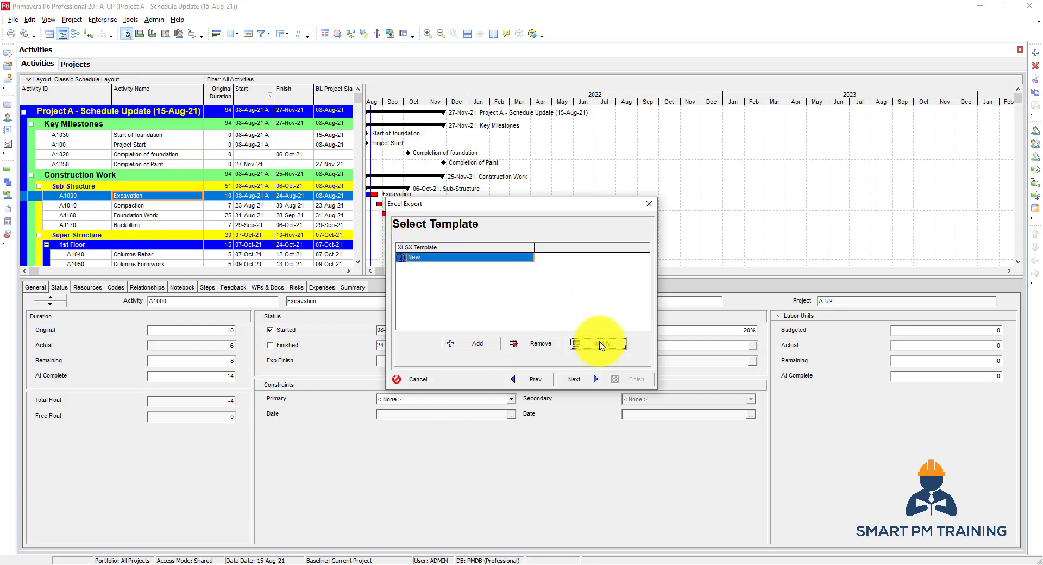
pyautogui.click(508, 275)
pyautogui.click(527, 285)
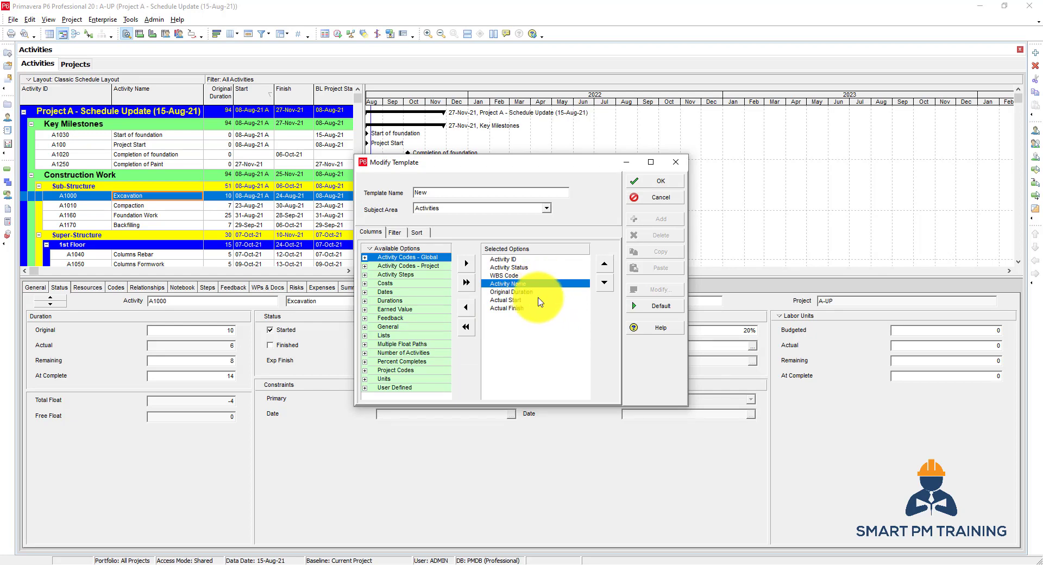
pyautogui.click(405, 233)
pyautogui.click(500, 343)
pyautogui.scroll(-2, 502, 335)
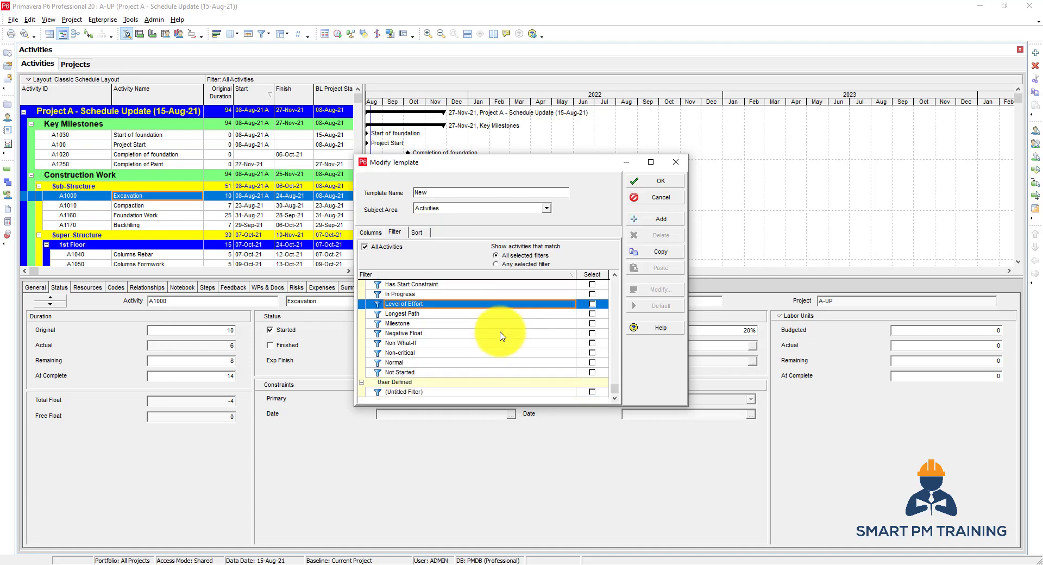
pyautogui.scroll(2, 502, 336)
pyautogui.click(417, 232)
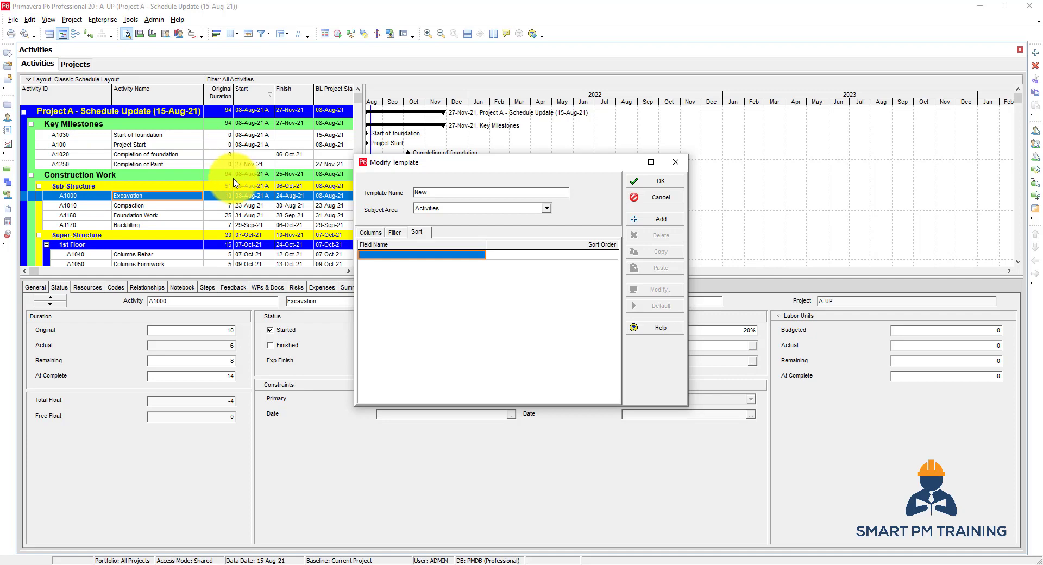
pyautogui.click(371, 233)
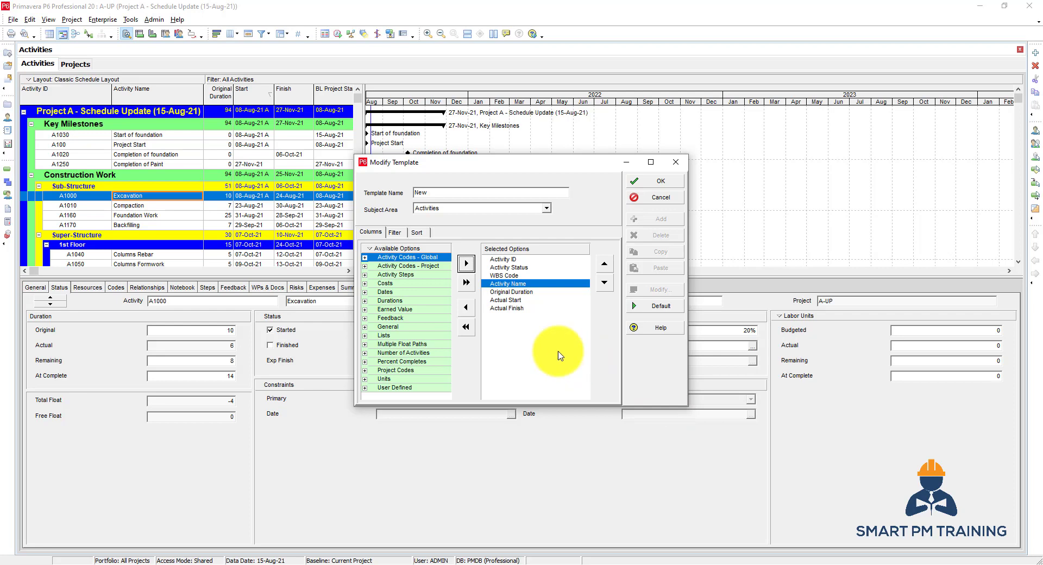
pyautogui.click(396, 302)
pyautogui.click(400, 309)
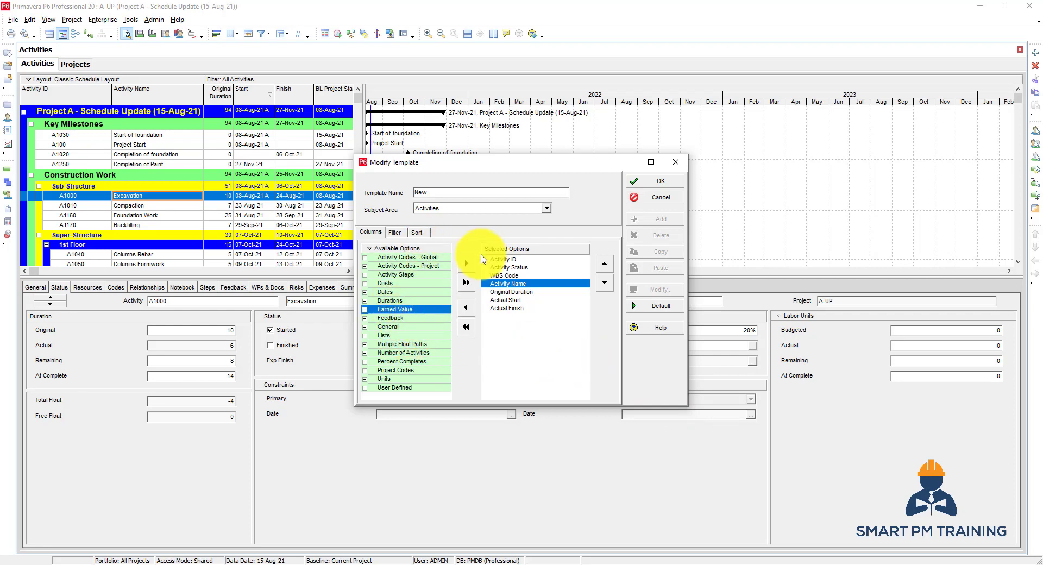
pyautogui.click(492, 276)
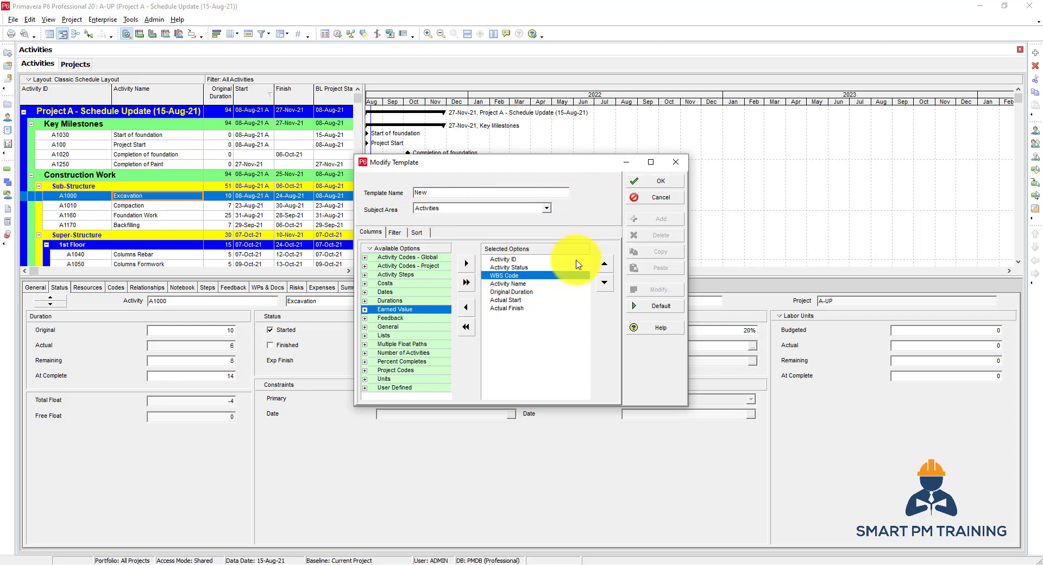
pyautogui.click(650, 185)
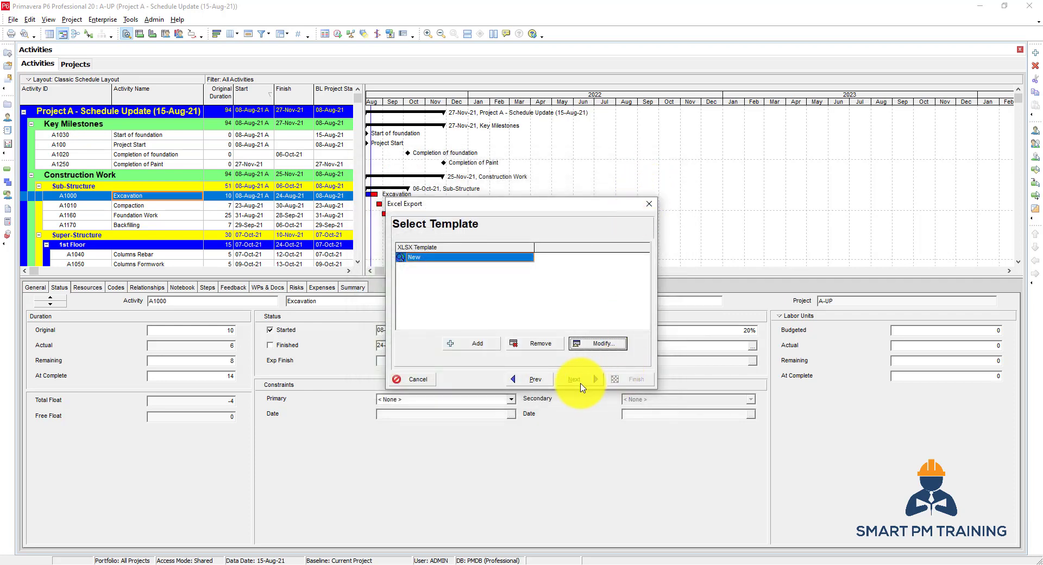
# Export A-UP activities to 'A-UP-Activities EXCEL DATA.xlsx' on the Desktop, then show the desktop
pyautogui.click(580, 381)
pyautogui.click(535, 277)
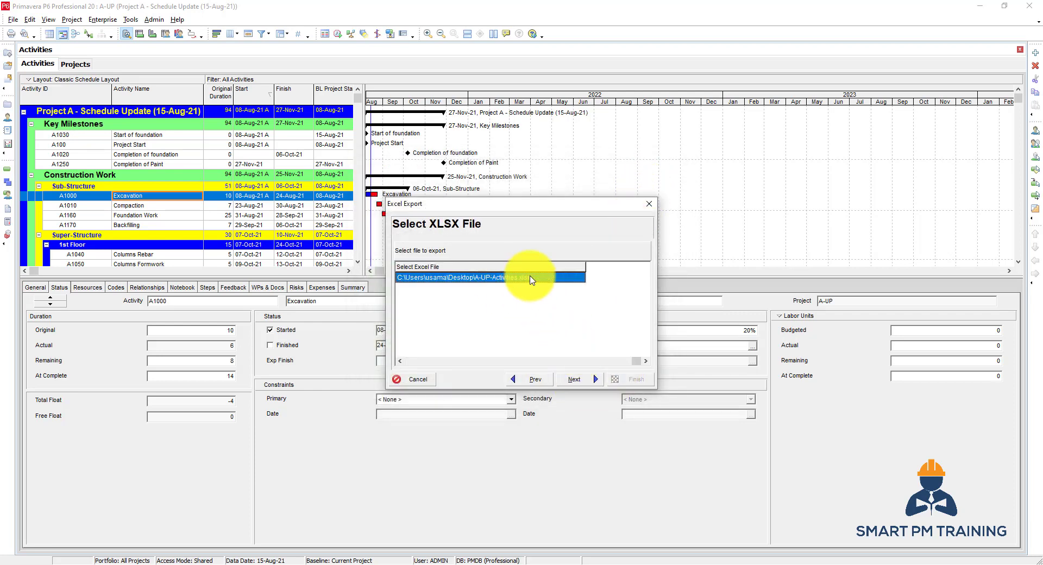
pyautogui.click(580, 278)
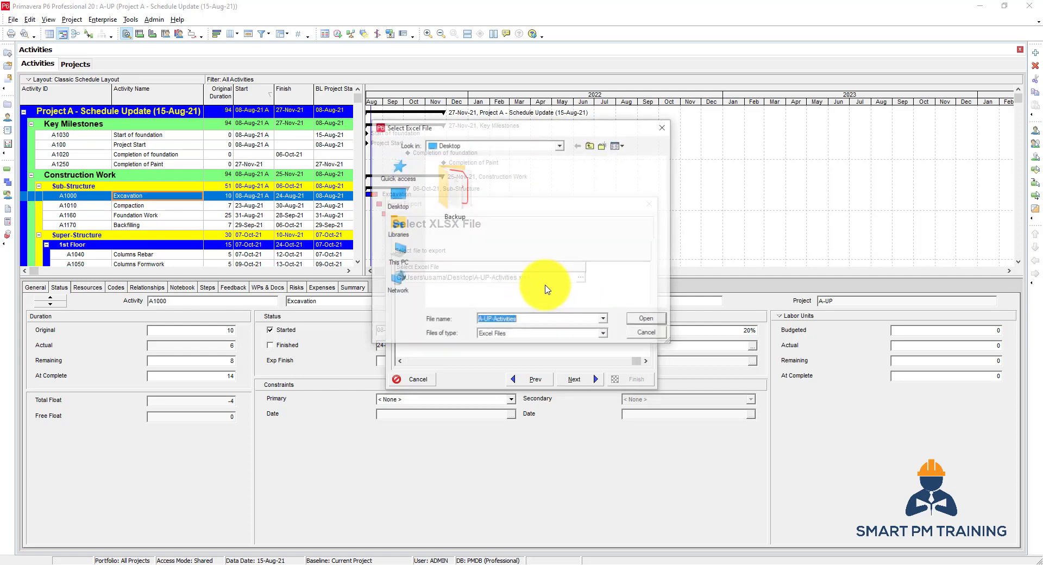
pyautogui.click(394, 194)
pyautogui.click(531, 319)
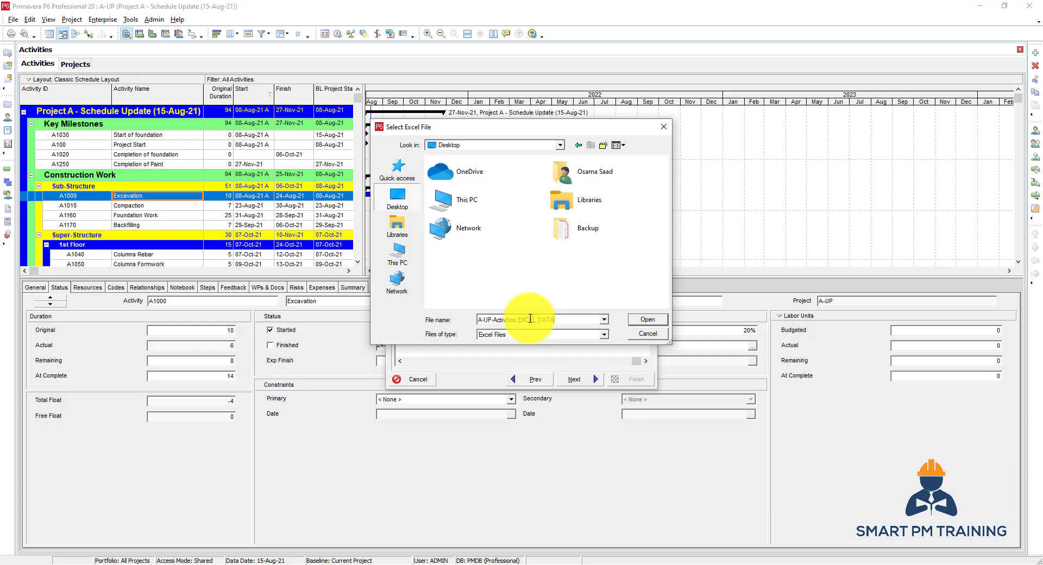
pyautogui.click(635, 319)
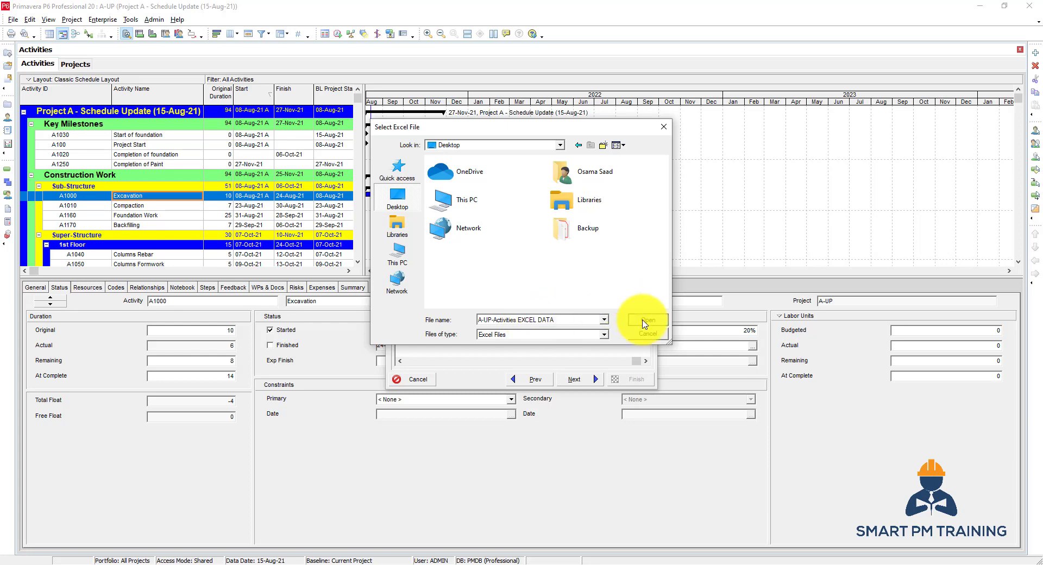
pyautogui.click(597, 375)
pyautogui.click(634, 380)
pyautogui.click(644, 380)
pyautogui.click(1041, 562)
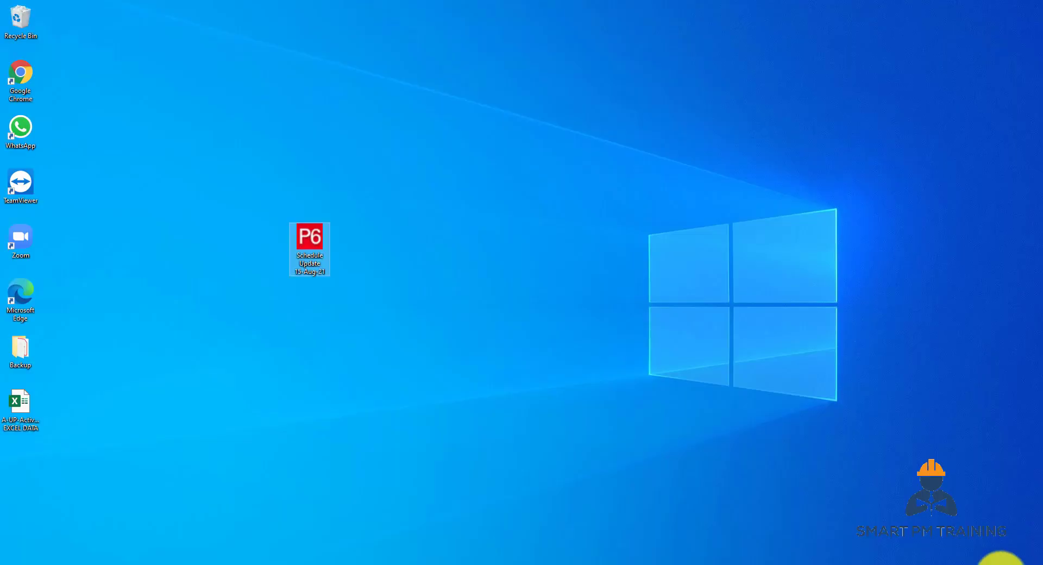
# Open the A-UP-Activities workbook maximized and autofit columns A through H
pyautogui.click(18, 416)
pyautogui.doubleClick(19, 416)
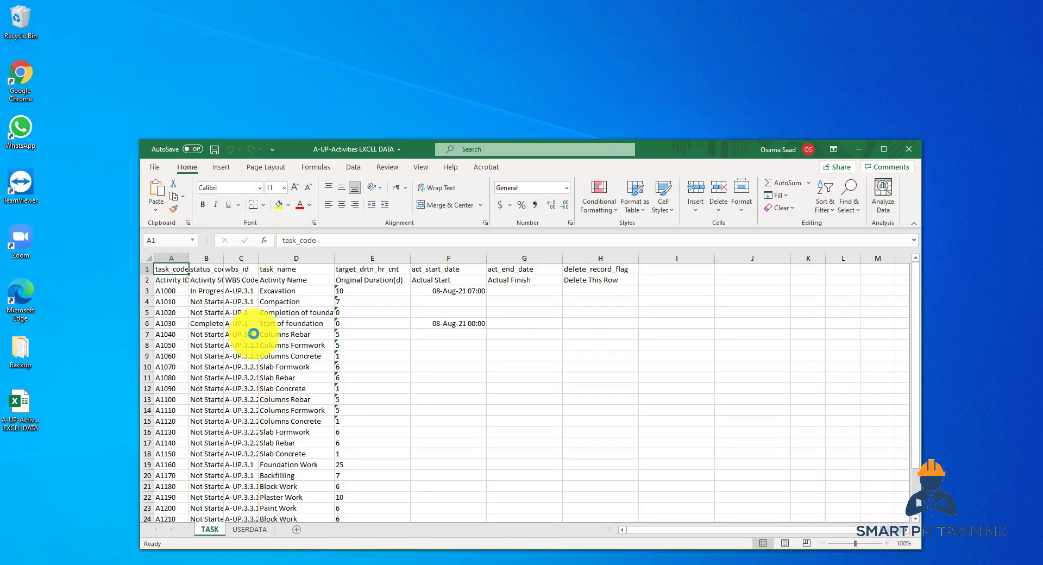
pyautogui.doubleClick(303, 144)
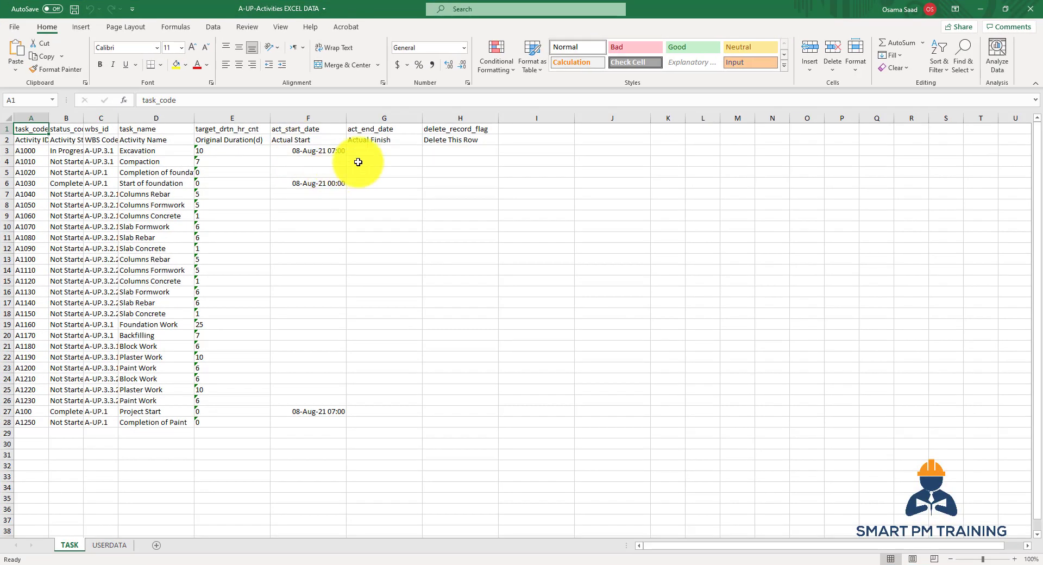
pyautogui.click(34, 139)
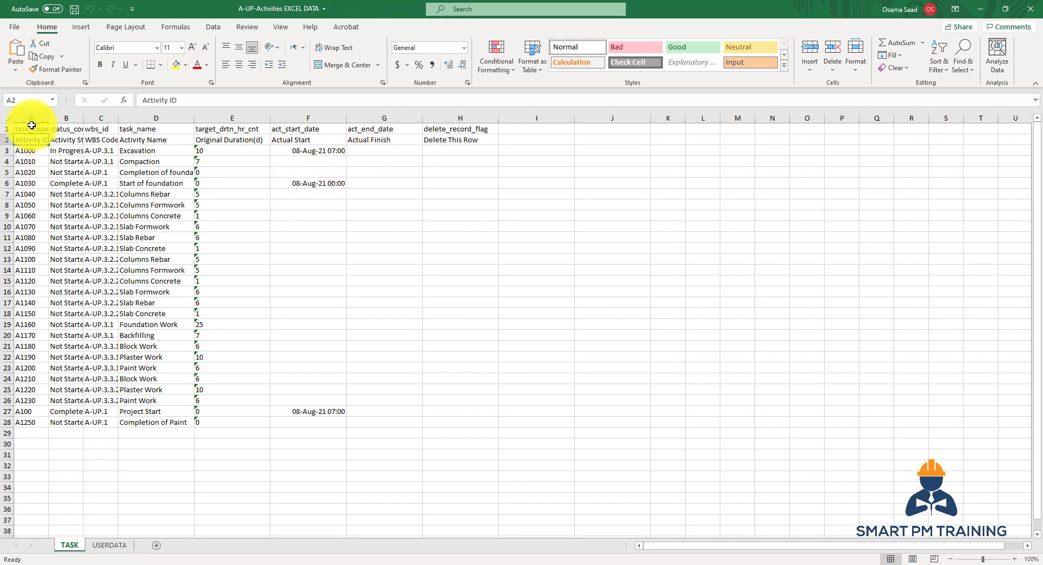
pyautogui.moveTo(31, 118); pyautogui.dragTo(431, 120)
pyautogui.doubleClick(422, 118)
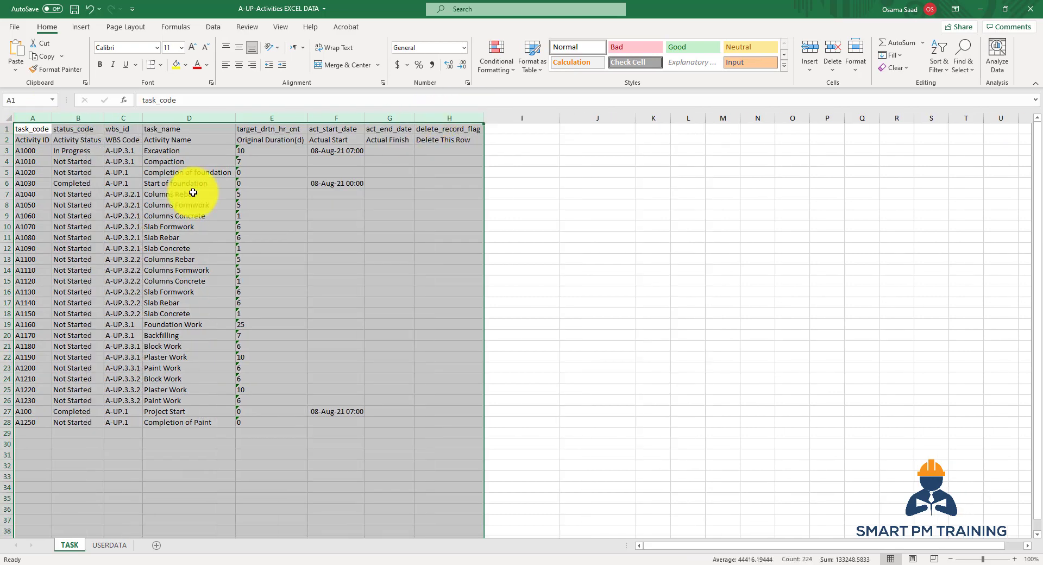
pyautogui.click(185, 205)
# Review the task_name, status_code and act_start_date headers, then save and close the workbook
pyautogui.moveTo(32, 129); pyautogui.dragTo(453, 127)
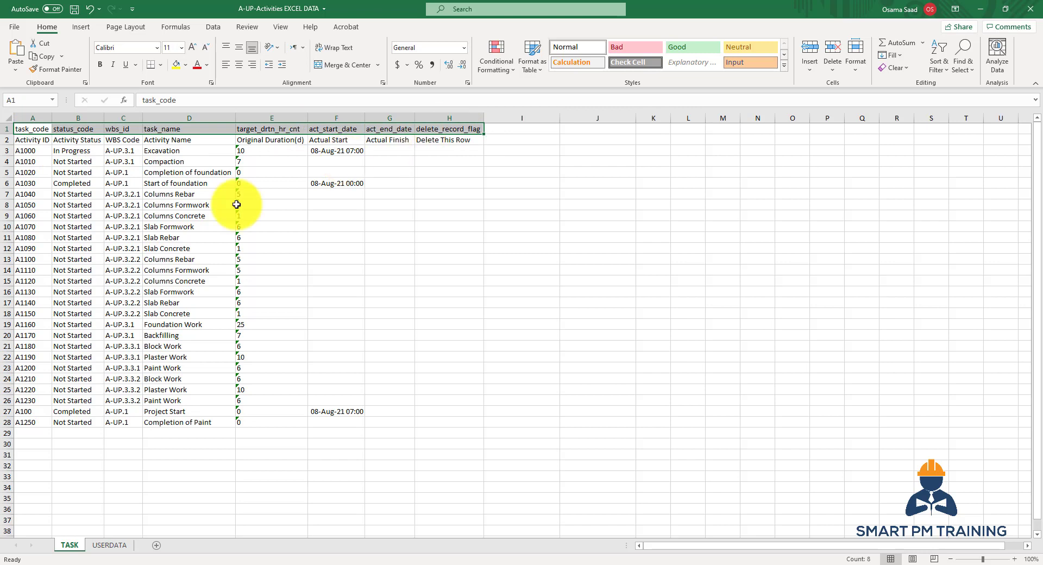
pyautogui.click(185, 131)
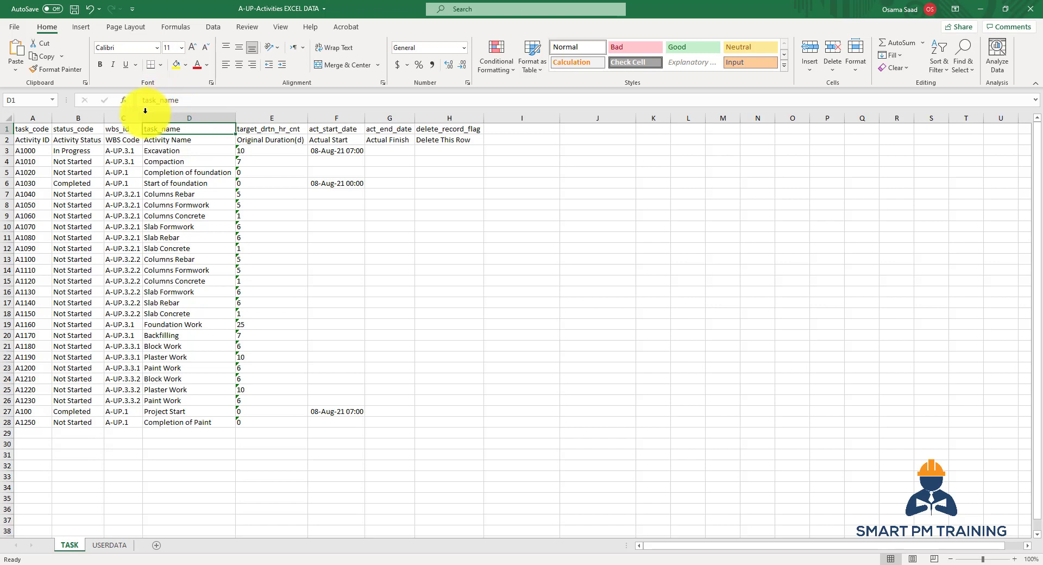
pyautogui.click(81, 129)
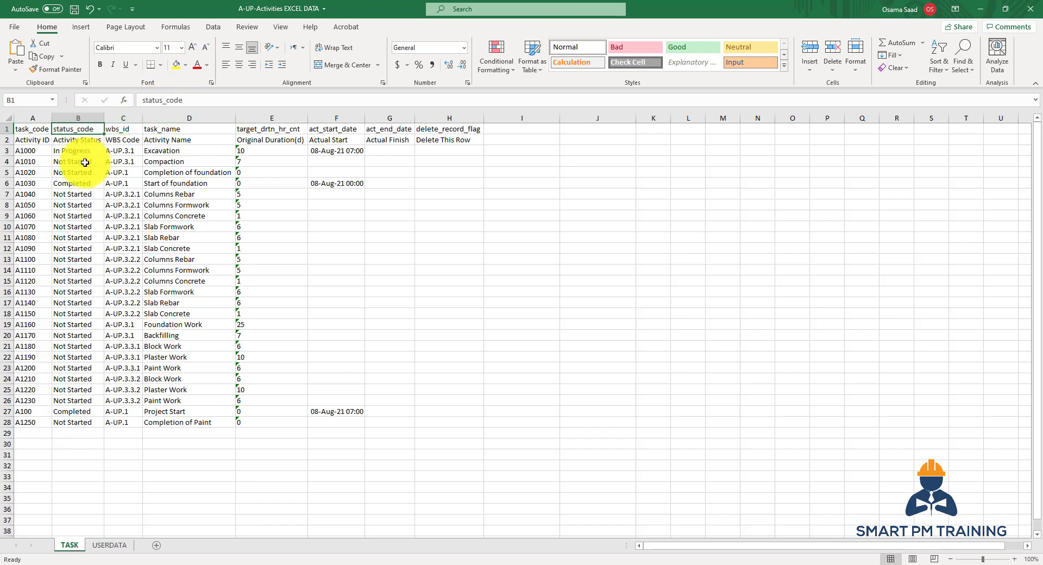
pyautogui.click(89, 141)
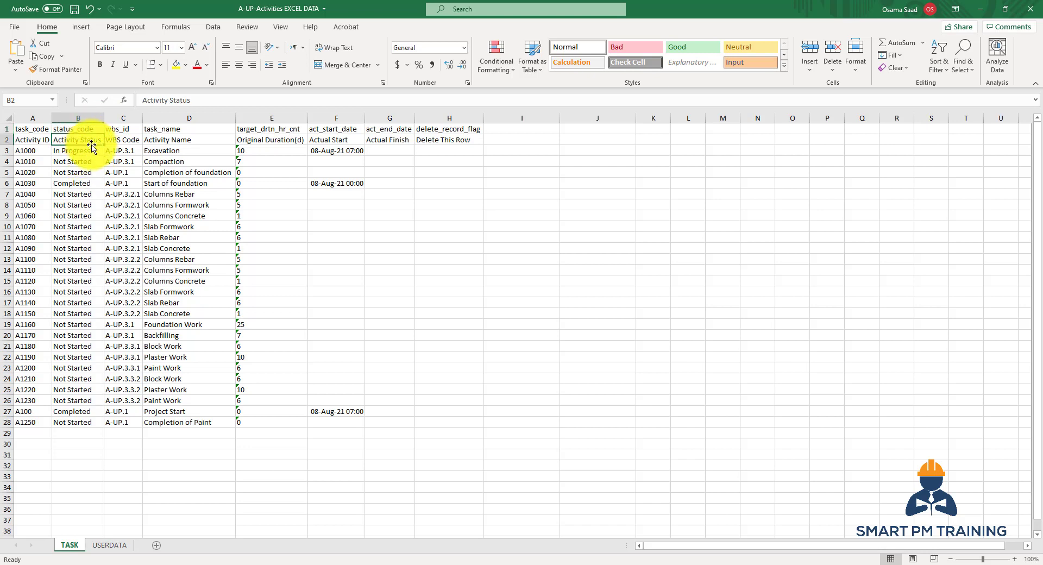
pyautogui.click(84, 132)
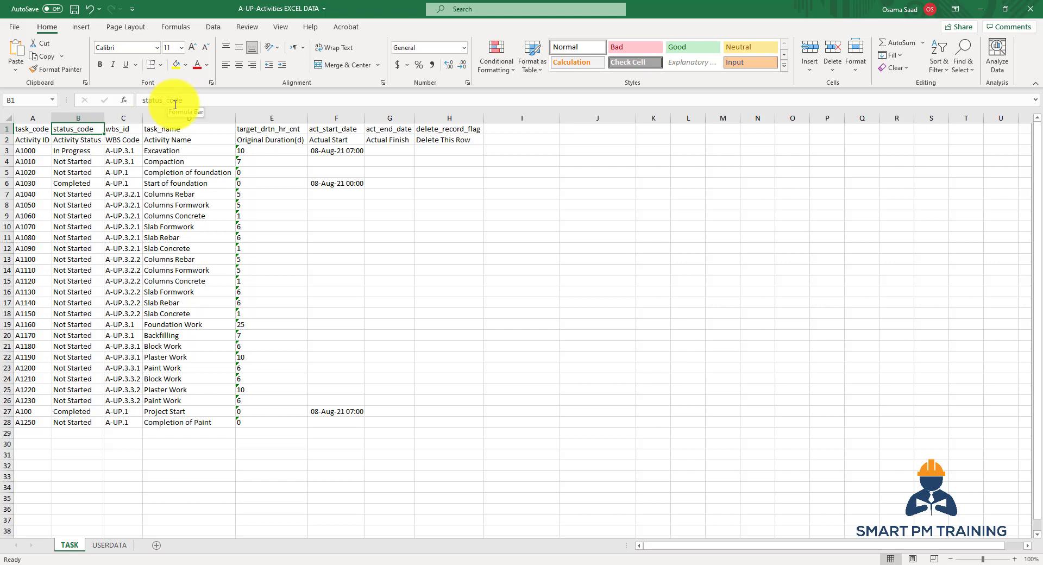
pyautogui.click(343, 128)
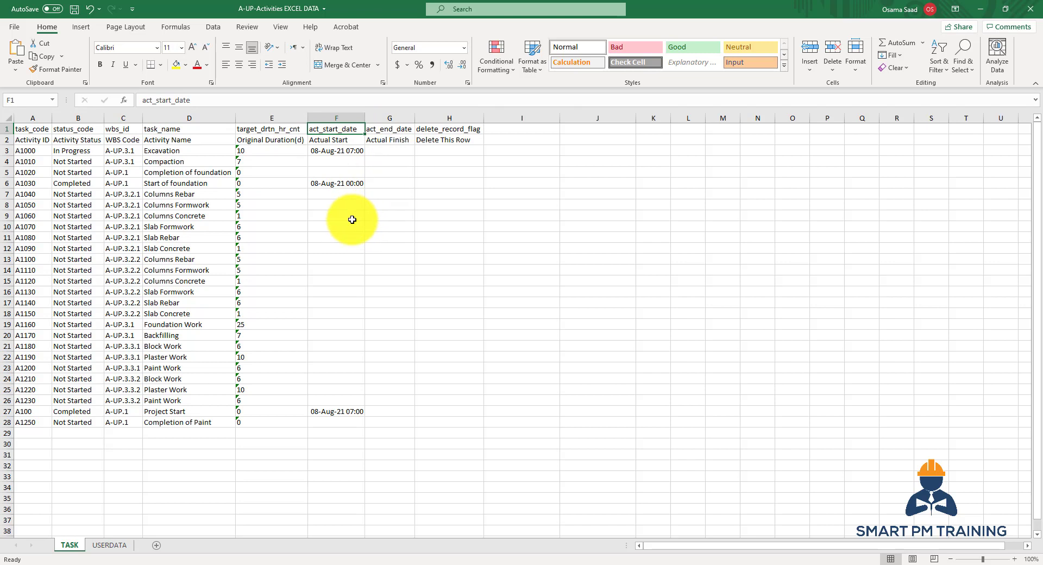
pyautogui.click(332, 136)
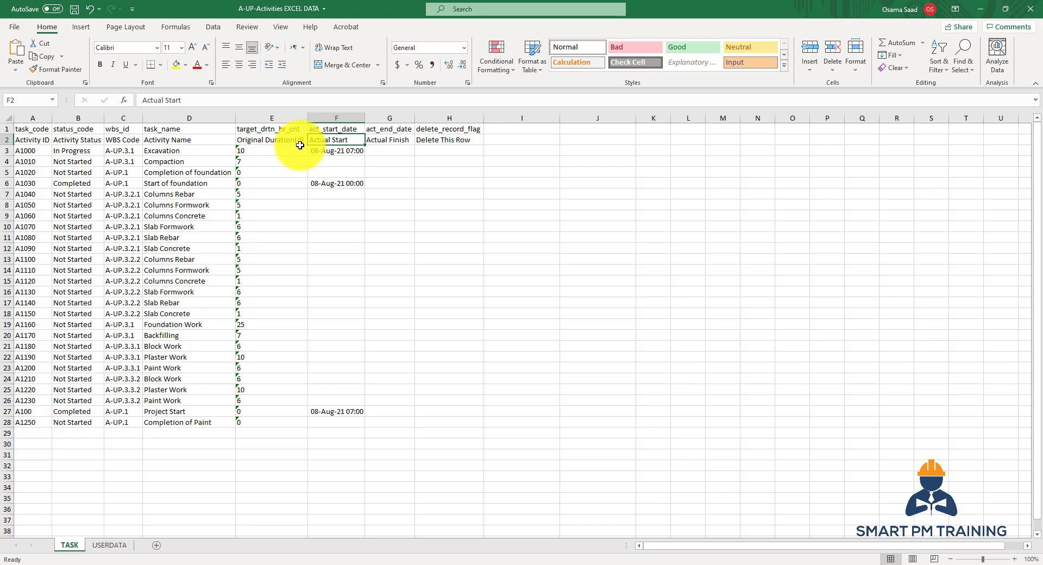
pyautogui.click(1030, 8)
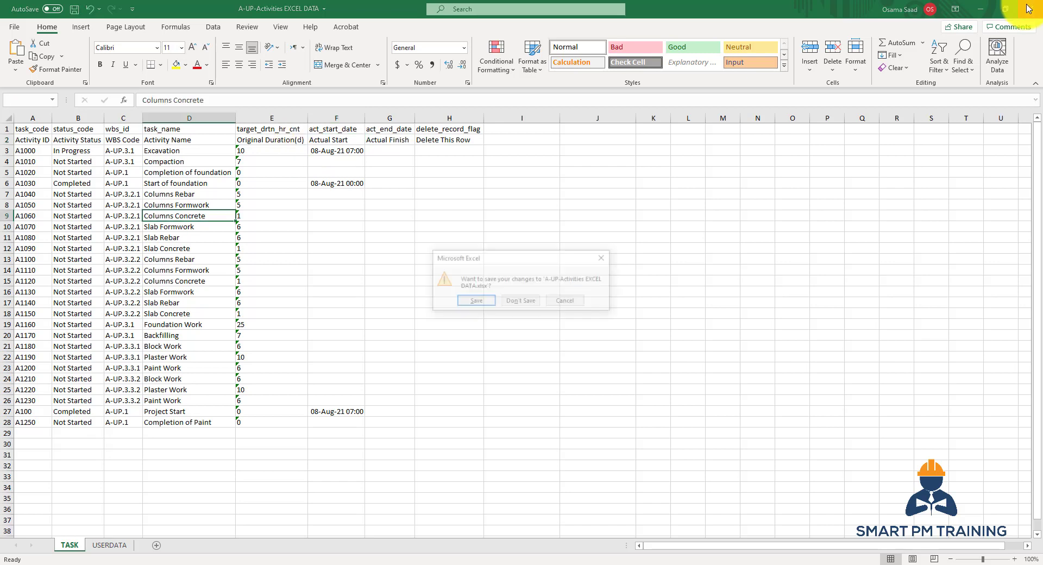
pyautogui.click(475, 302)
# In P6, start a new Spreadsheet (XLSX) export and continue to the data type step
pyautogui.click(424, 559)
pyautogui.click(13, 20)
pyautogui.click(31, 71)
pyautogui.click(434, 309)
pyautogui.click(574, 378)
# Include Activity Relationships for project A-UP in the export and edit the New template
pyautogui.click(416, 285)
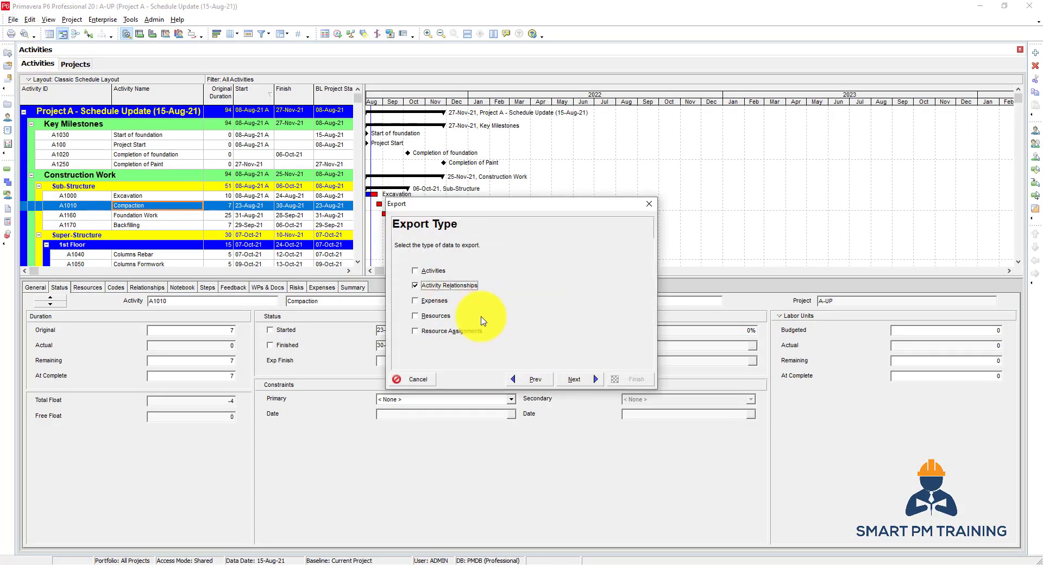
pyautogui.click(569, 379)
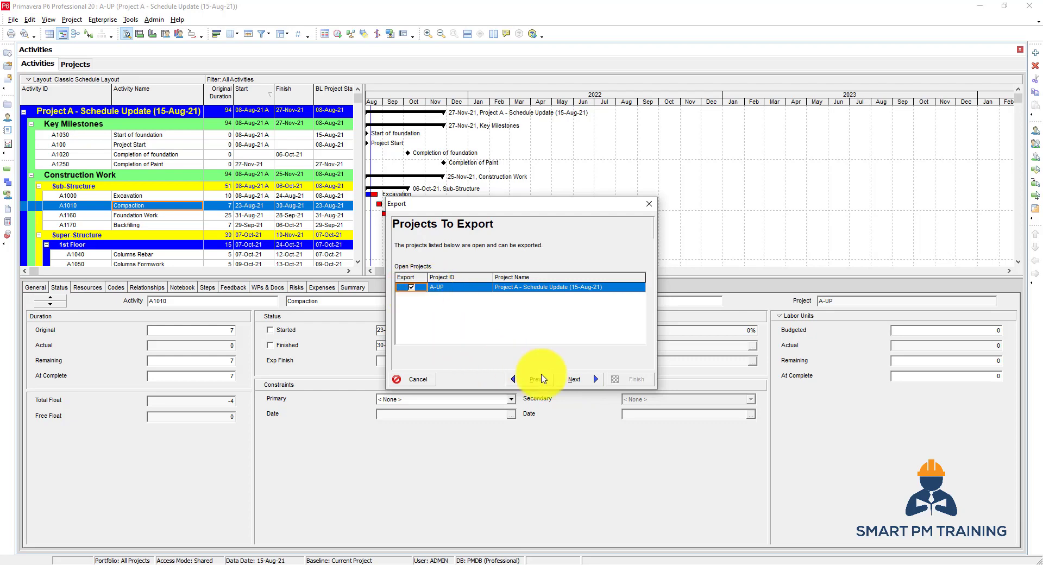
pyautogui.click(574, 379)
pyautogui.click(588, 345)
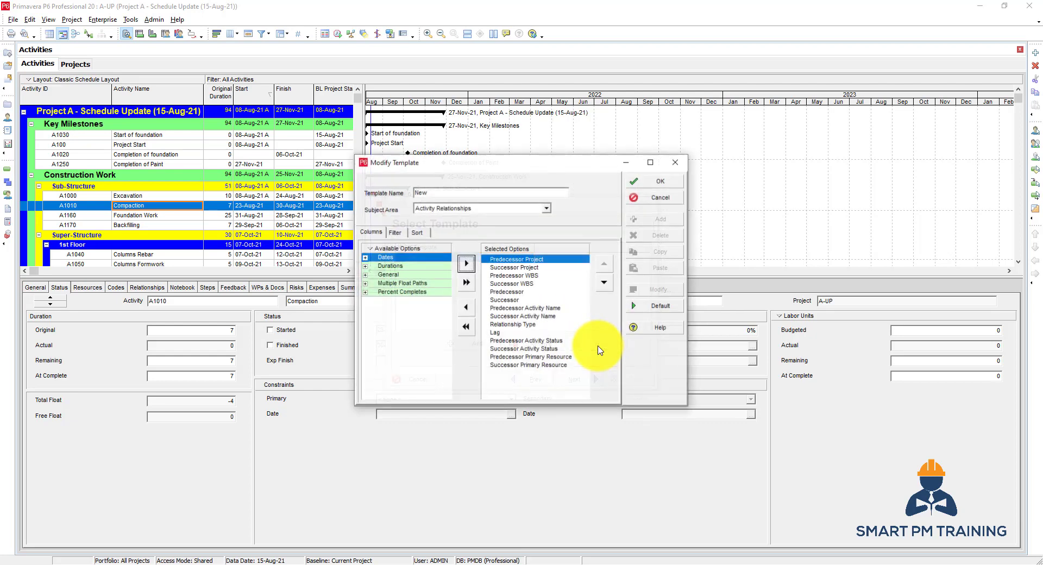
# Review the template's Predecessor and Successor columns and its filter settings, then accept
pyautogui.click(535, 293)
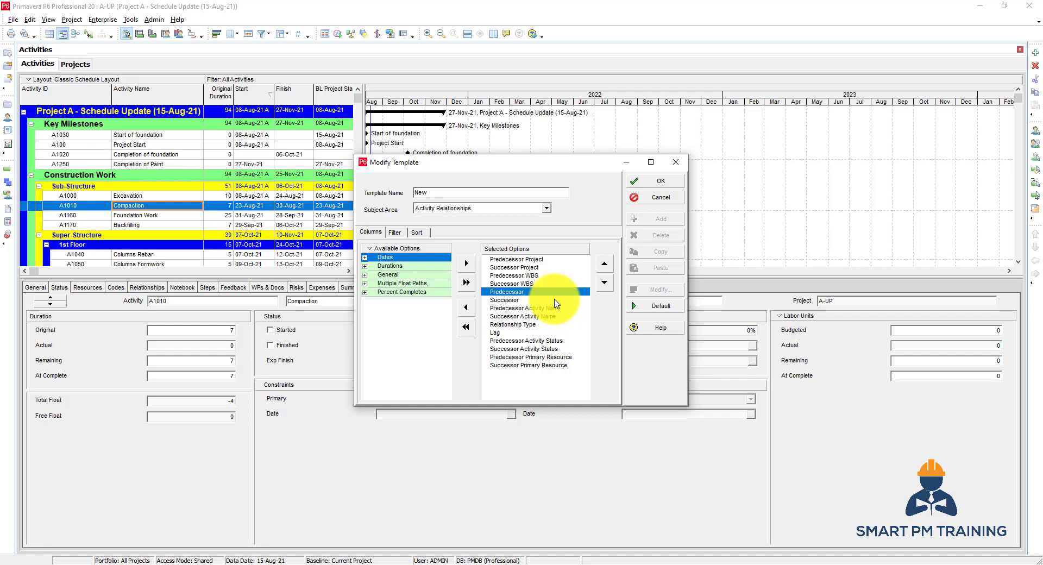
pyautogui.doubleClick(396, 275)
pyautogui.doubleClick(402, 275)
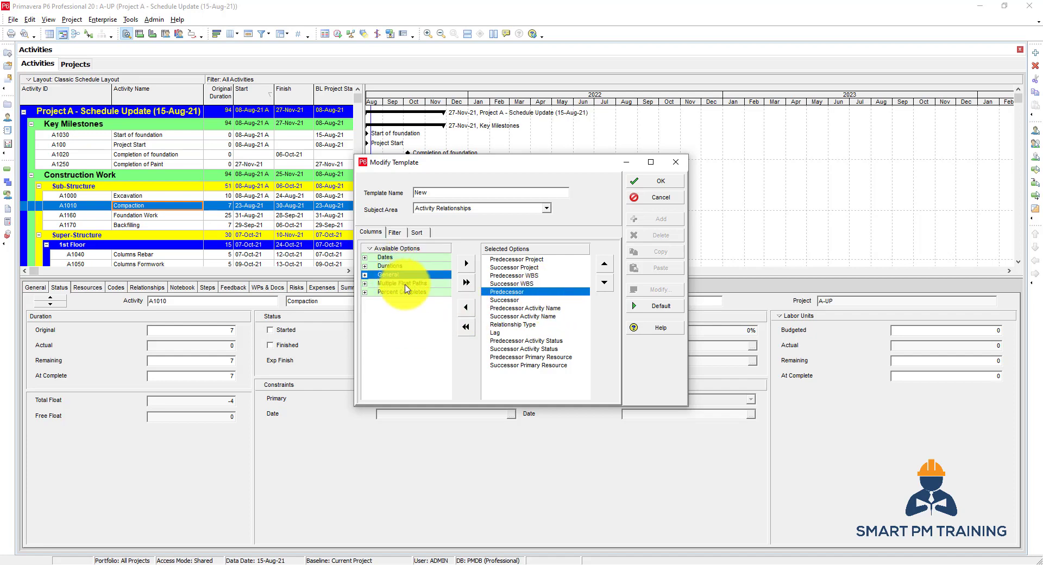
pyautogui.click(544, 308)
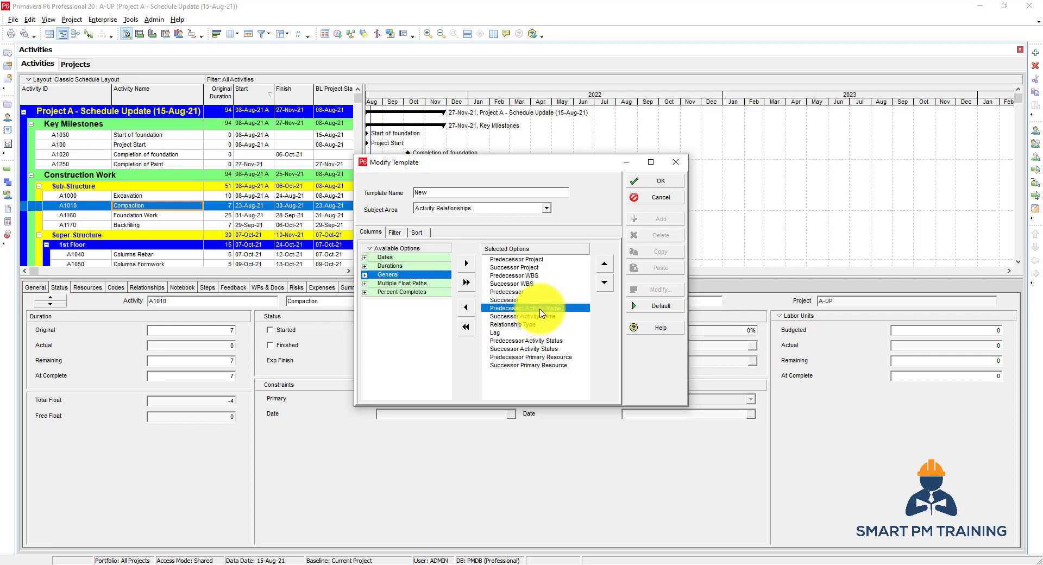
pyautogui.doubleClick(406, 283)
pyautogui.doubleClick(406, 288)
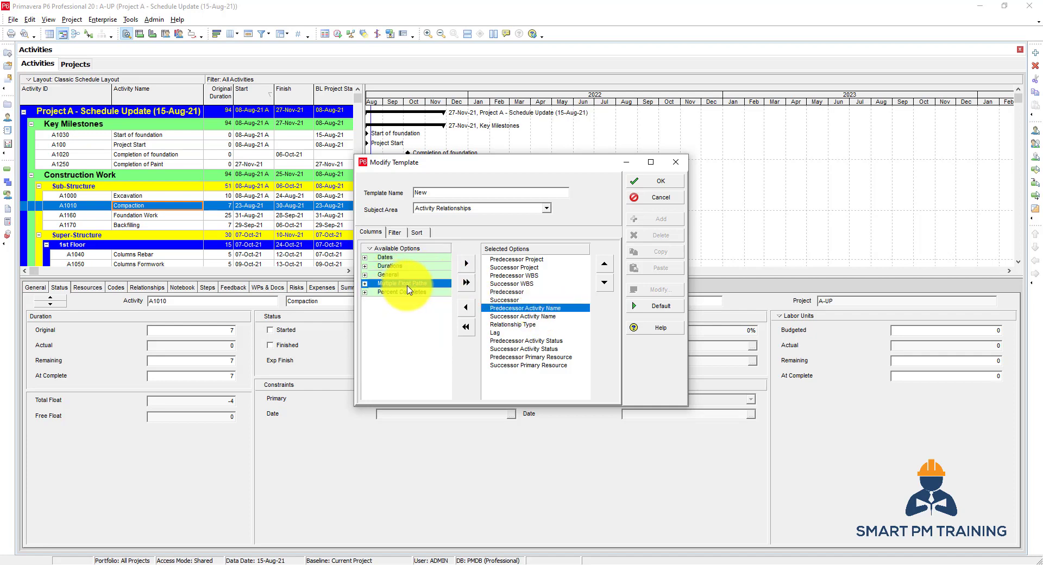
pyautogui.click(522, 283)
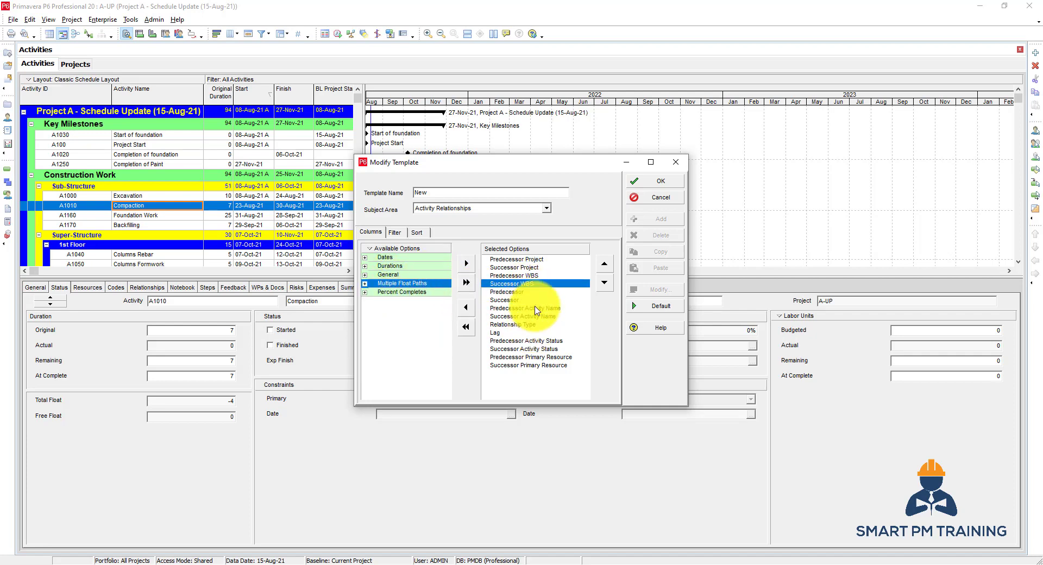
pyautogui.click(394, 232)
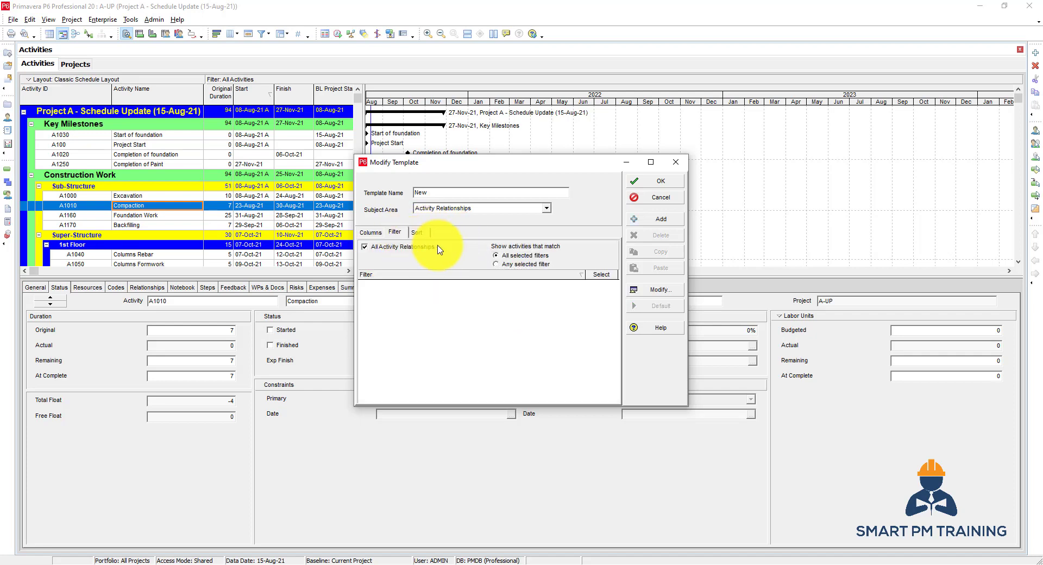
pyautogui.click(656, 181)
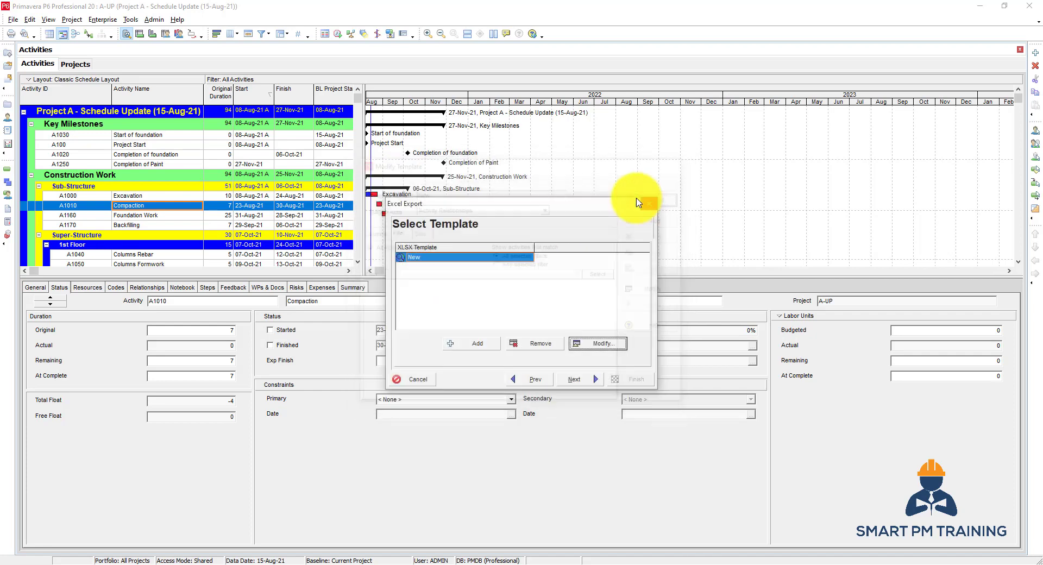
# Step back to the data type page, then forward again to the template choice
pyautogui.click(538, 380)
pyautogui.click(537, 381)
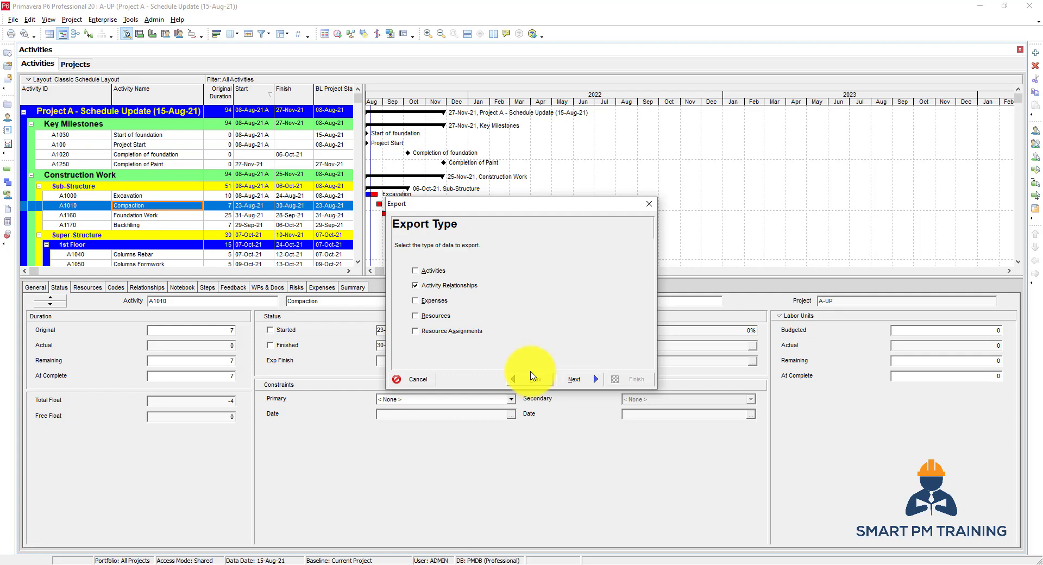
pyautogui.click(589, 379)
pyautogui.click(574, 378)
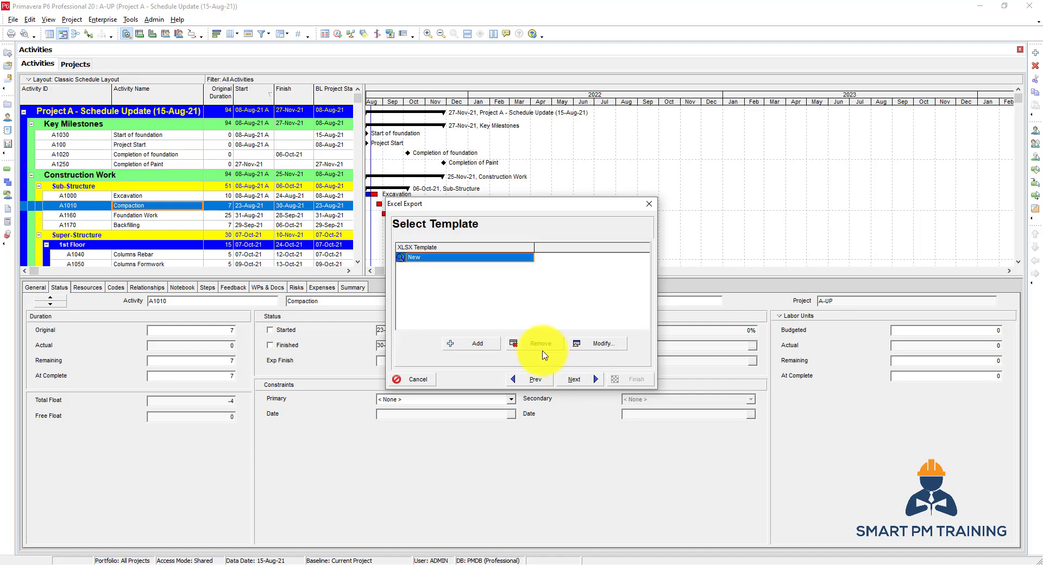
# Browse the New template's Resource Type, Costs, Dates and General fields, then close the editor
pyautogui.click(600, 344)
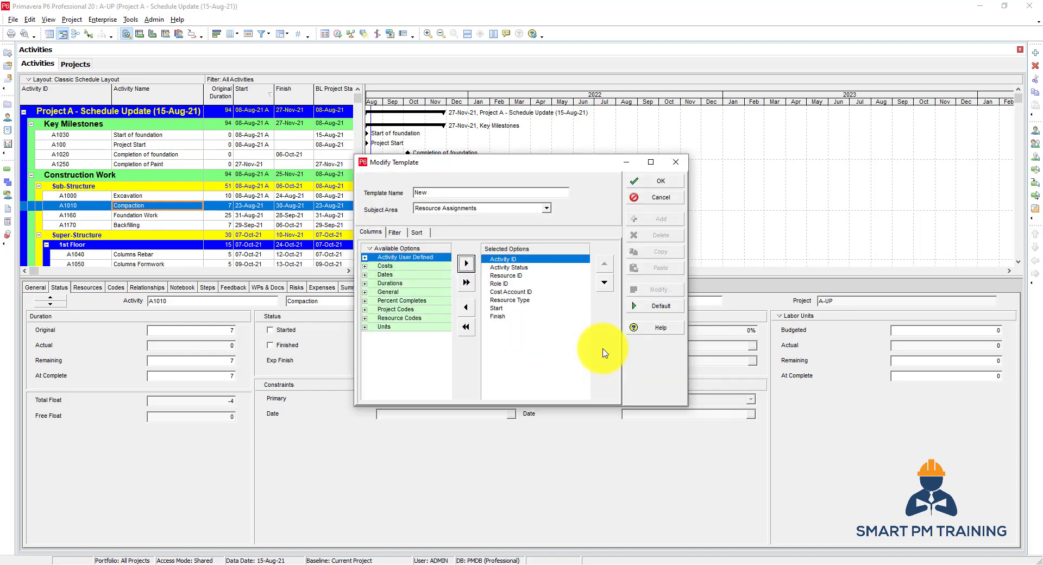
pyautogui.click(528, 300)
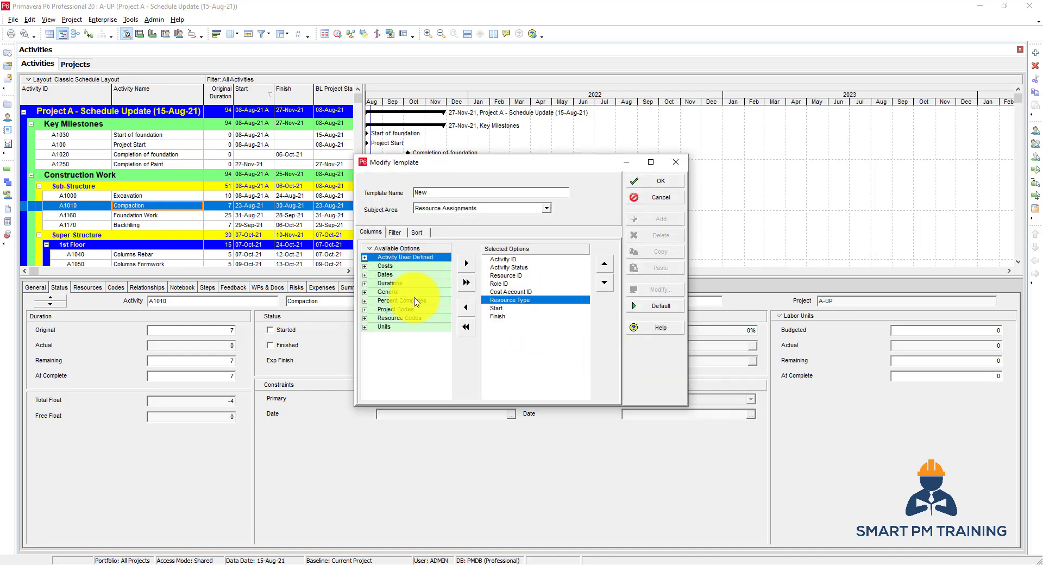
pyautogui.click(400, 266)
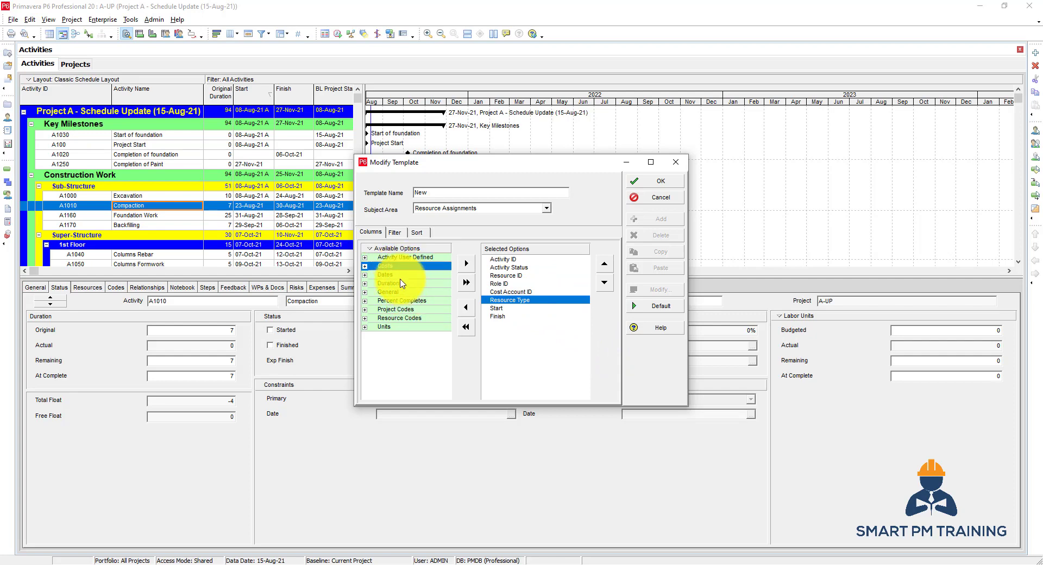
pyautogui.doubleClick(392, 274)
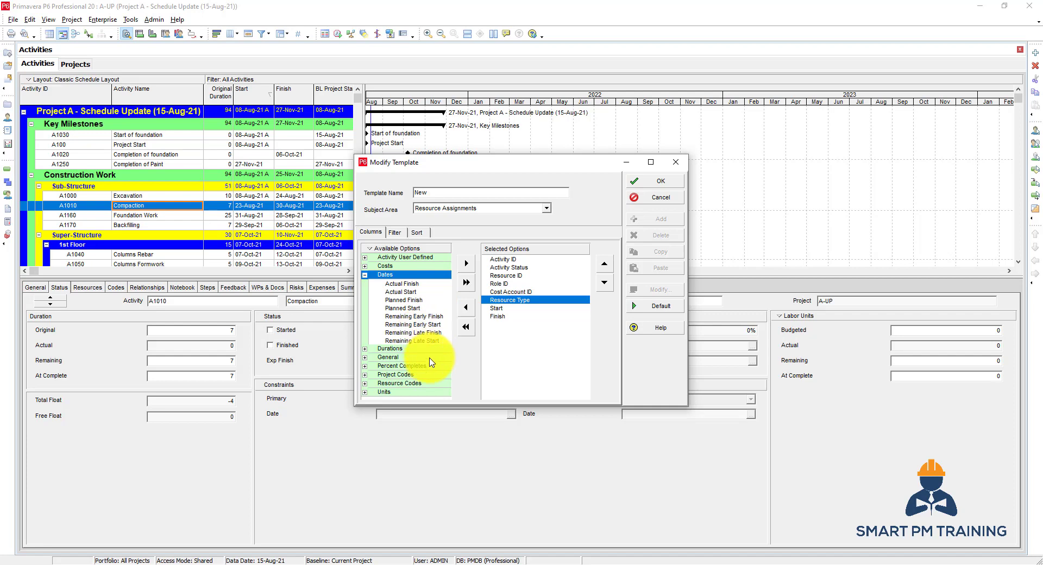
pyautogui.click(419, 300)
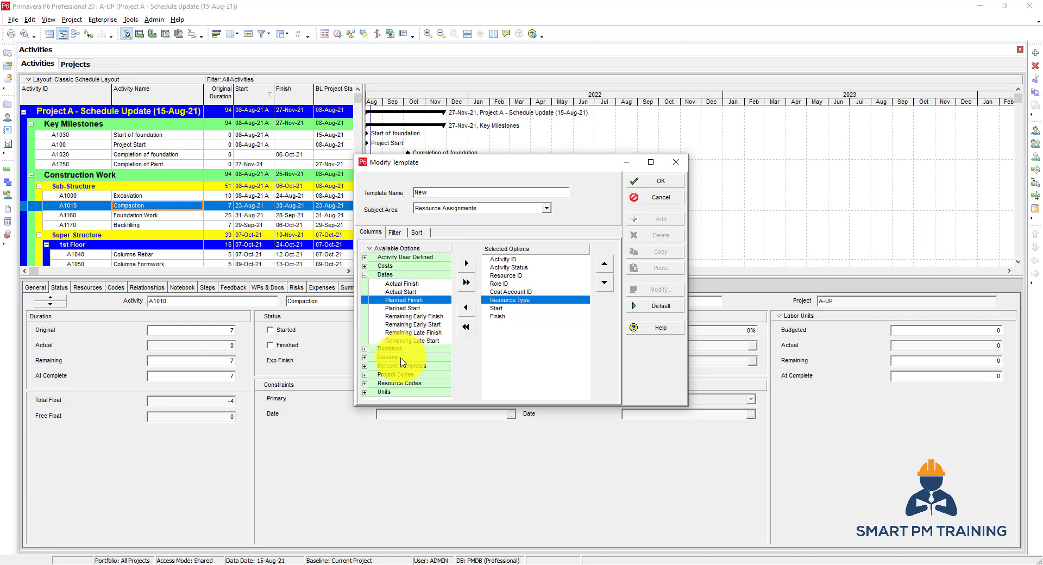
pyautogui.click(423, 356)
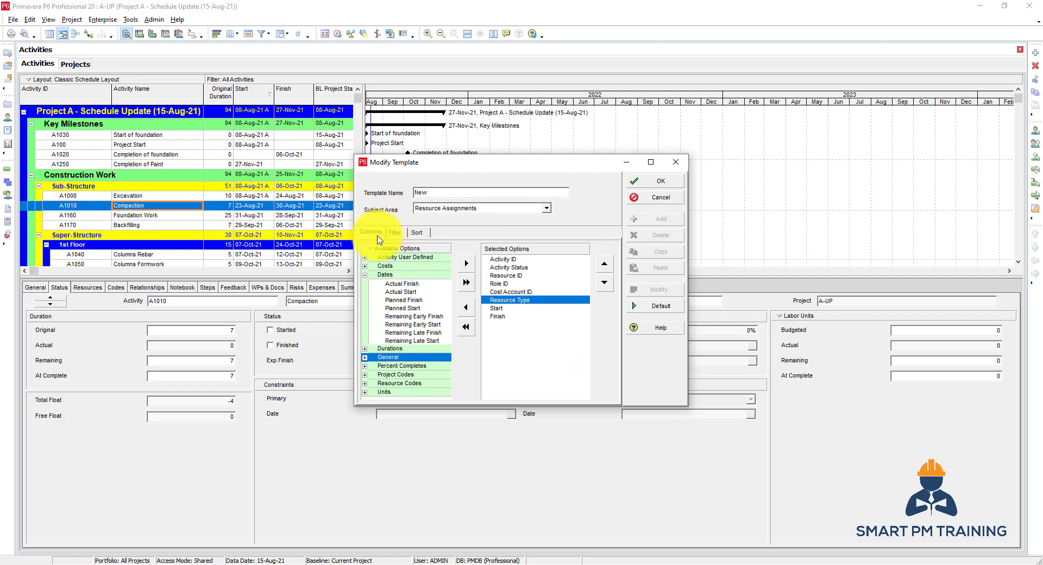
pyautogui.click(646, 199)
pyautogui.click(533, 380)
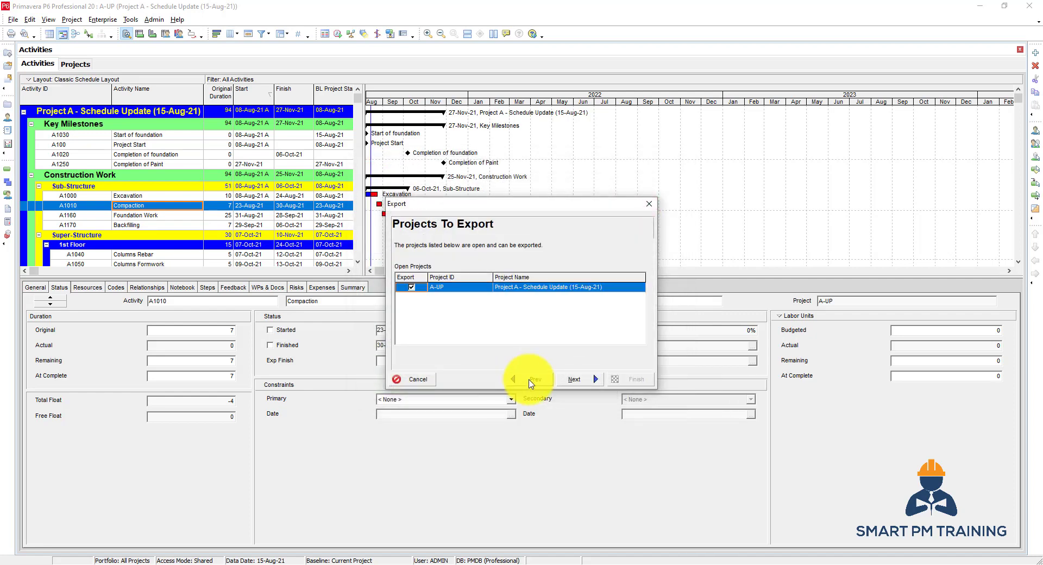
# Export Activities and Activity Relationships for project A-UP
pyautogui.click(533, 380)
pyautogui.click(546, 380)
pyautogui.click(574, 379)
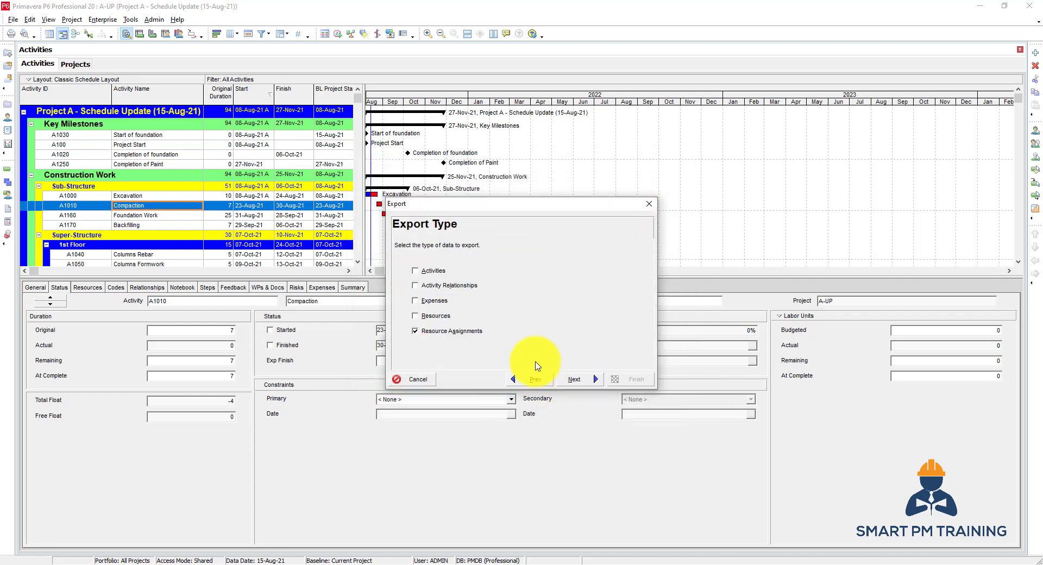
pyautogui.click(429, 270)
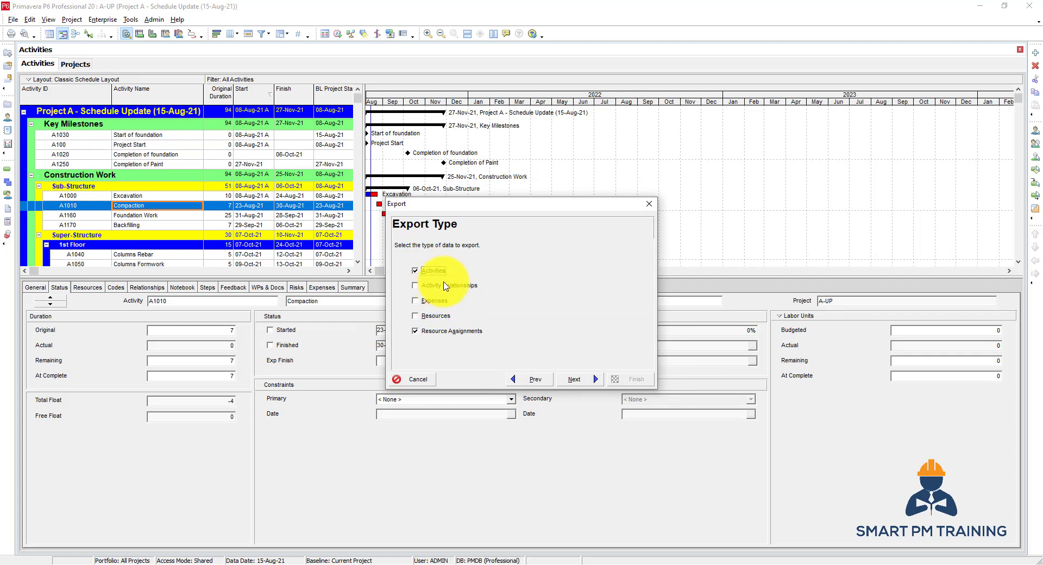
pyautogui.click(445, 286)
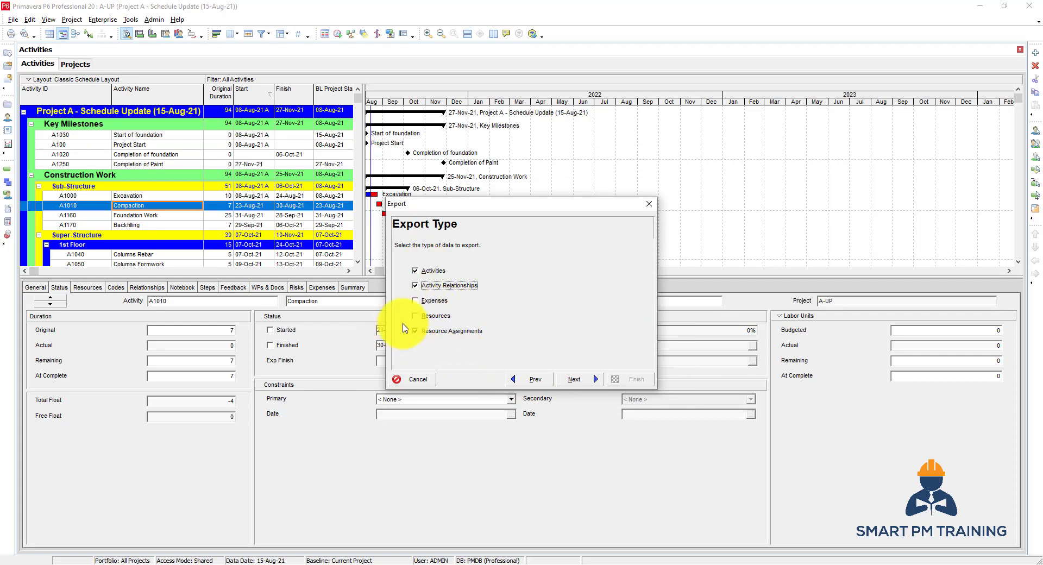
pyautogui.click(575, 379)
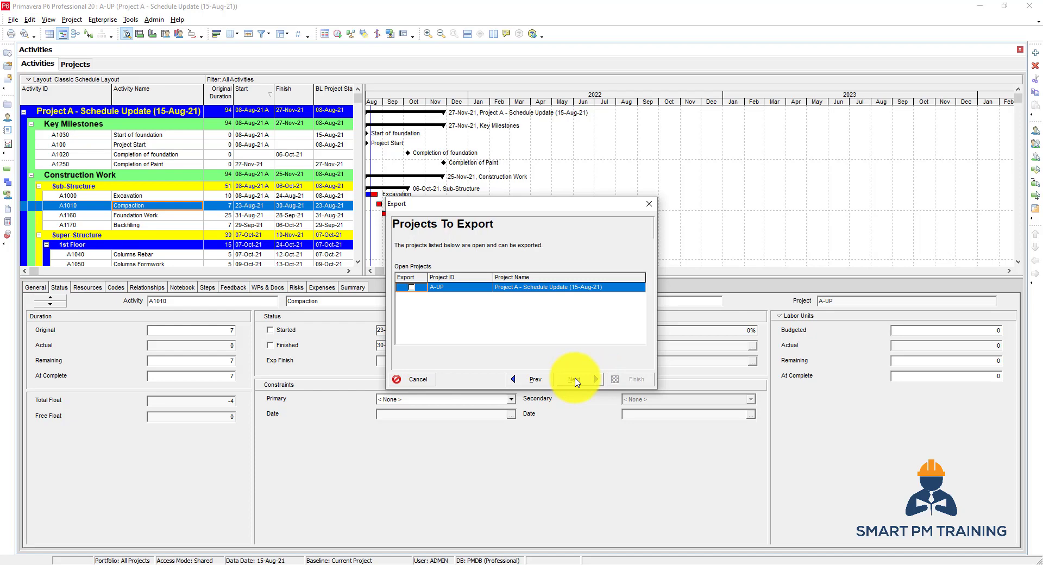
pyautogui.click(411, 287)
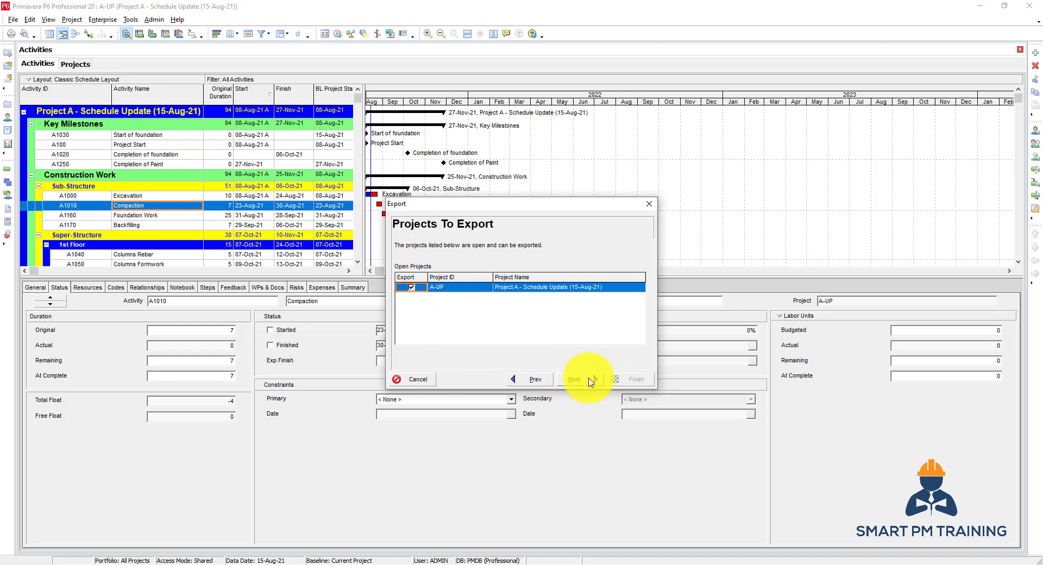
pyautogui.click(567, 376)
# Review the template's activity and relationship columns plus its filter and sort settings
pyautogui.click(597, 343)
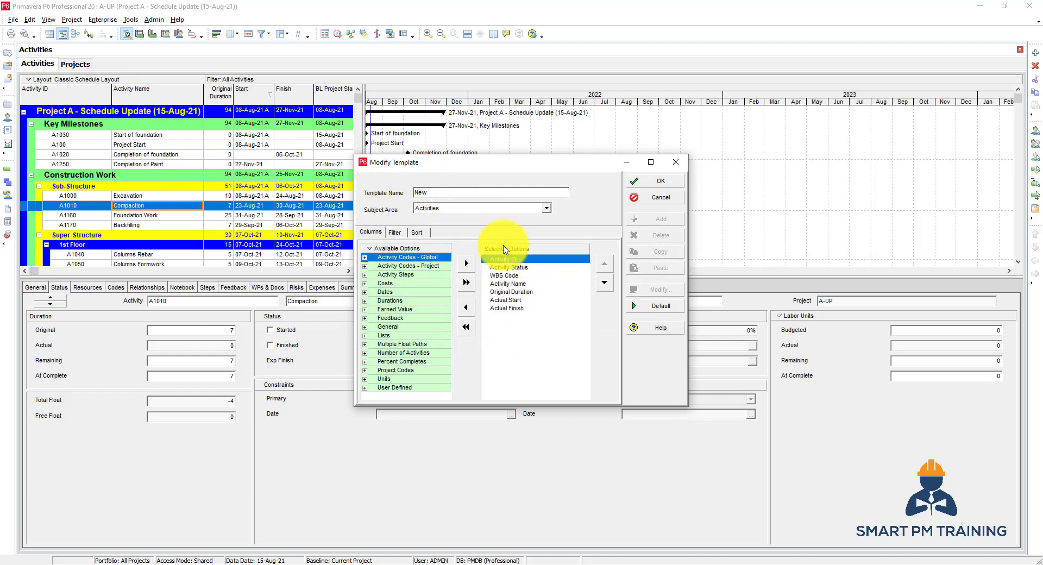
pyautogui.click(513, 284)
pyautogui.click(431, 209)
pyautogui.click(444, 227)
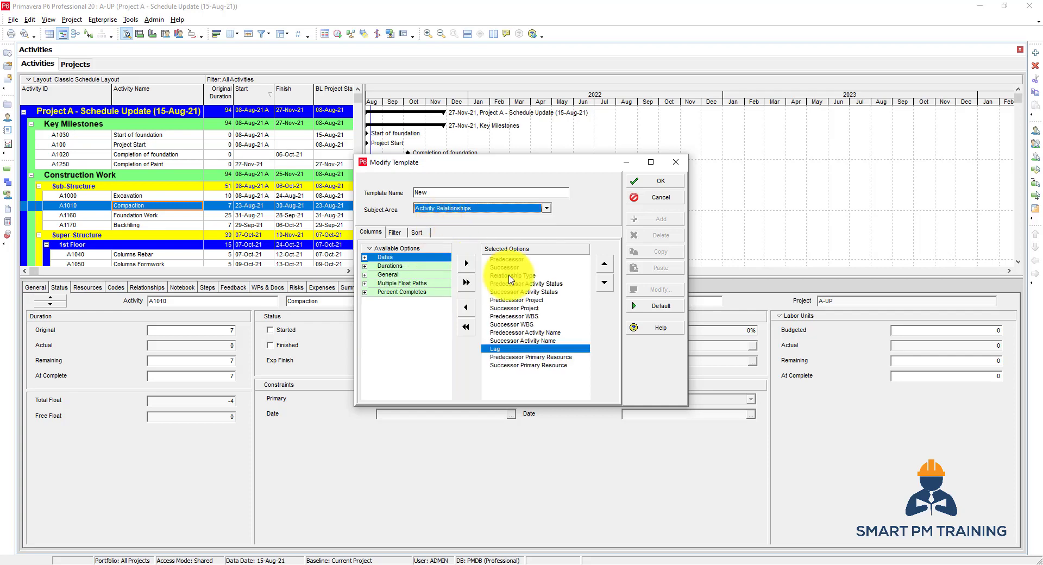
pyautogui.click(554, 316)
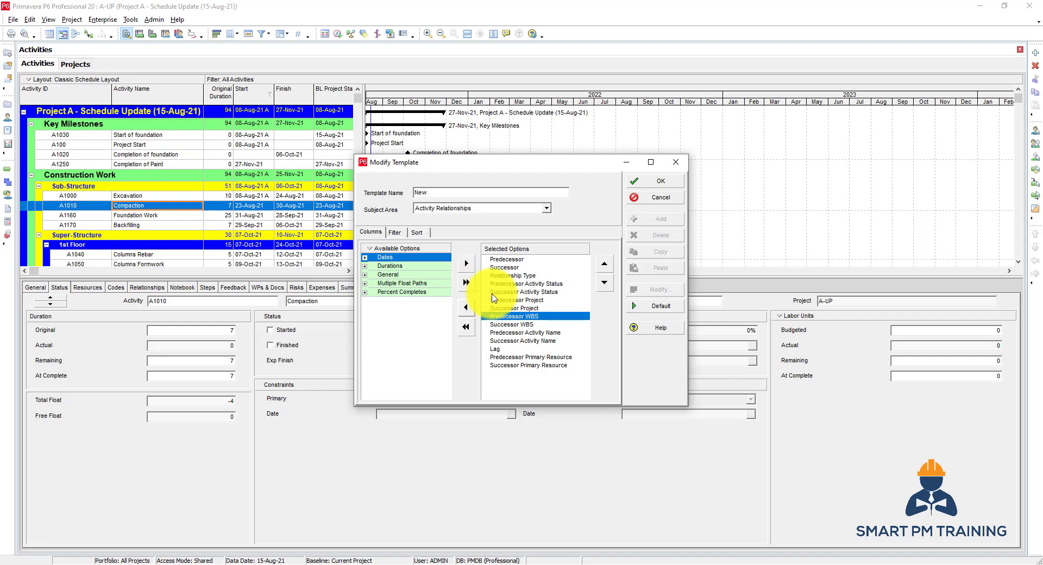
pyautogui.click(395, 232)
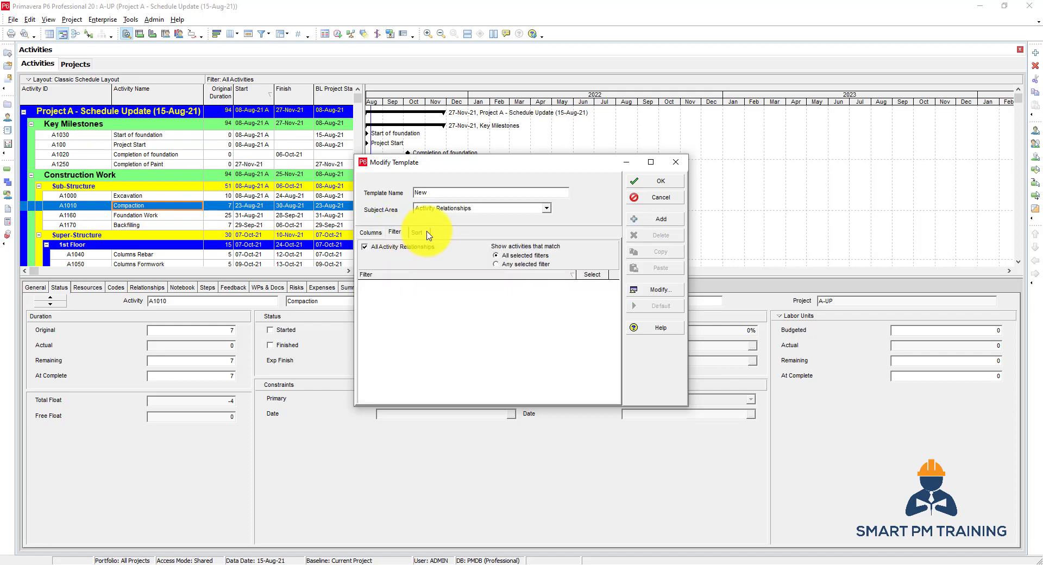
pyautogui.click(417, 232)
pyautogui.click(371, 231)
# Review the Resource Assignments columns, accept the template, and proceed to the XLSX file step
pyautogui.click(467, 208)
pyautogui.click(461, 226)
pyautogui.click(408, 291)
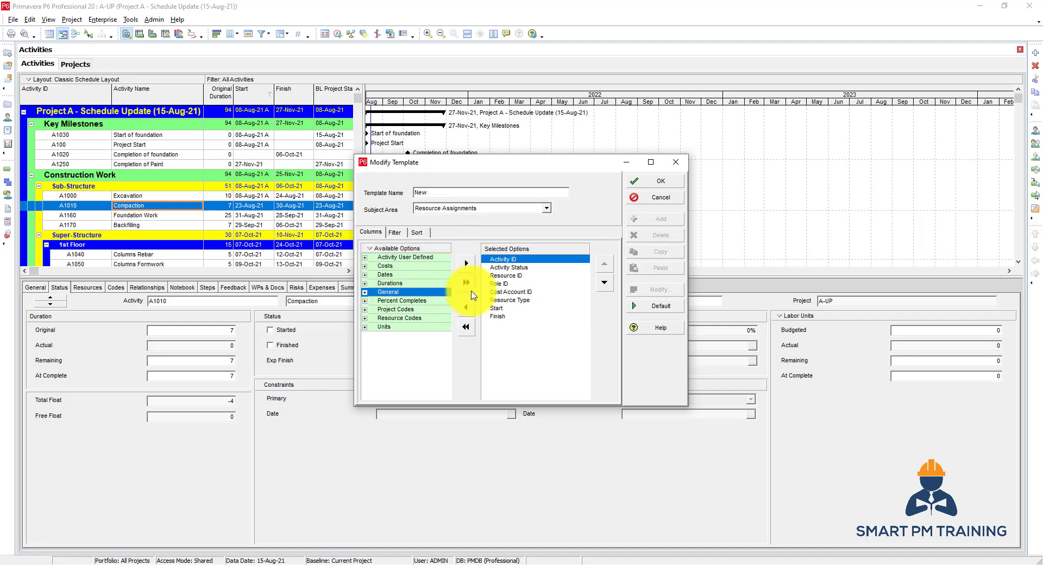
pyautogui.click(508, 292)
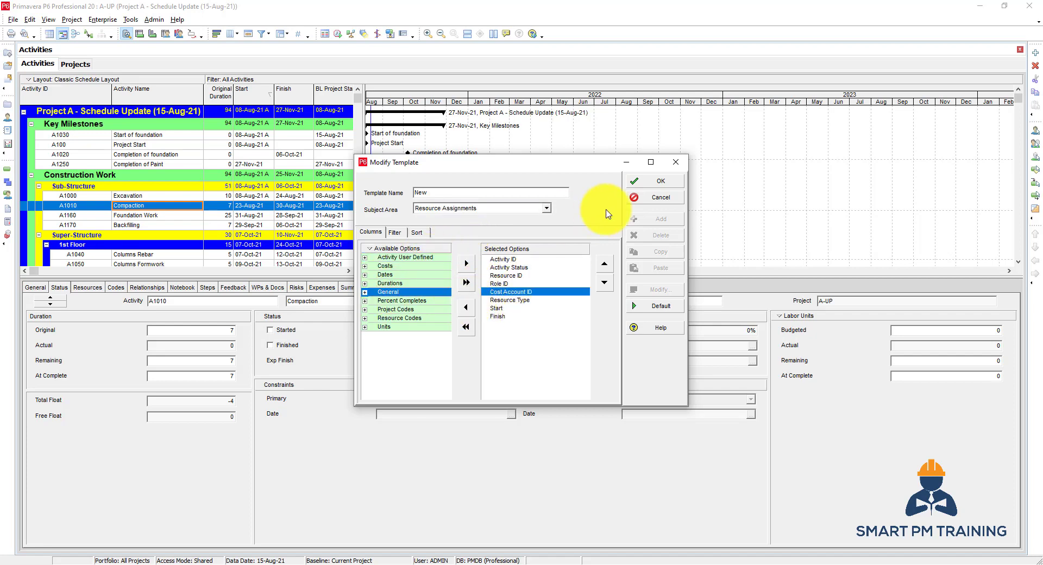
pyautogui.click(635, 181)
pyautogui.click(585, 381)
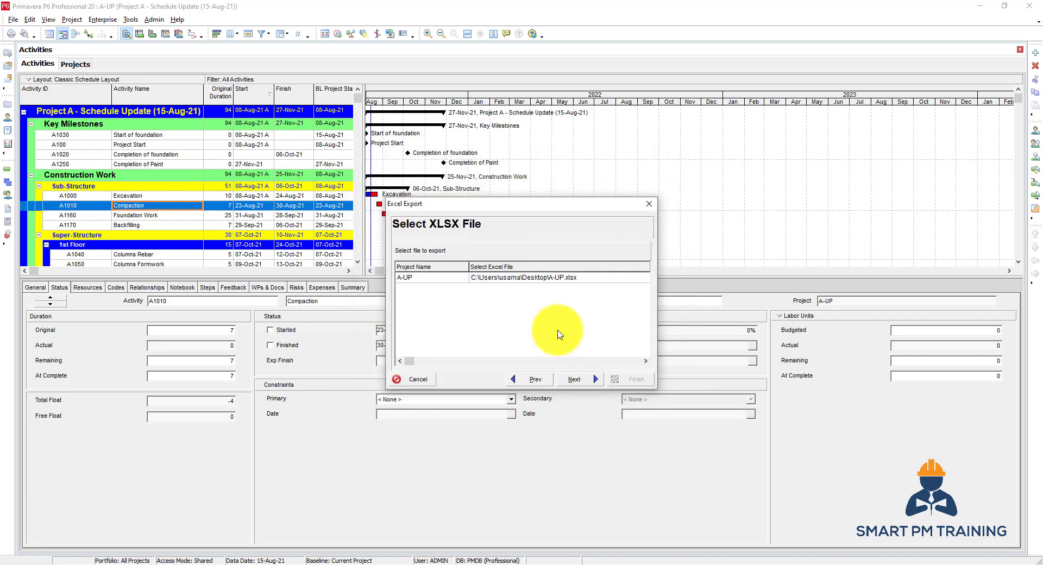
# Save the export to the Desktop as 'Schedule 15-Aug Activities Relationships and Resources'
pyautogui.click(581, 279)
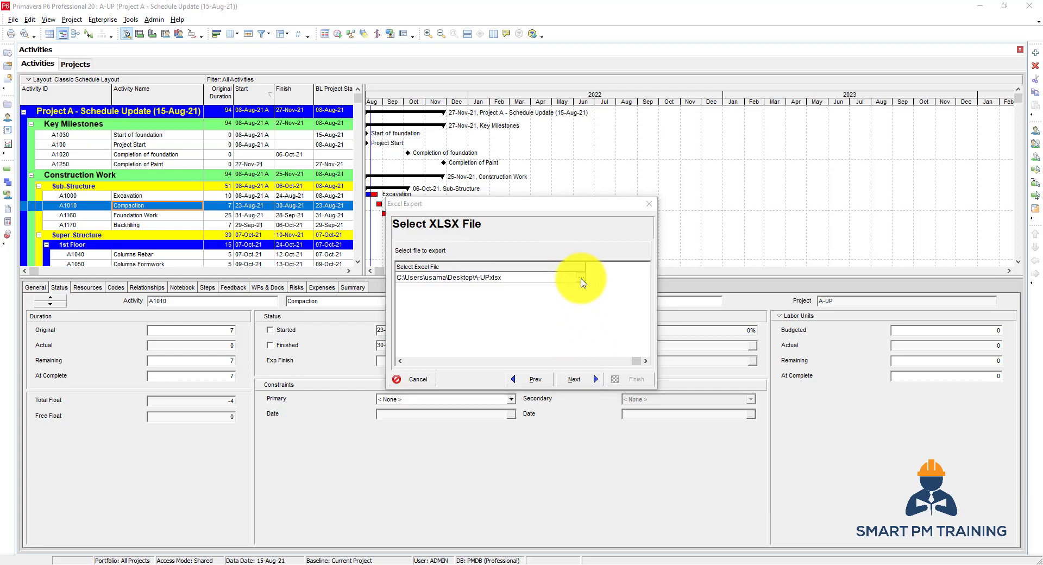
pyautogui.click(582, 280)
pyautogui.click(397, 196)
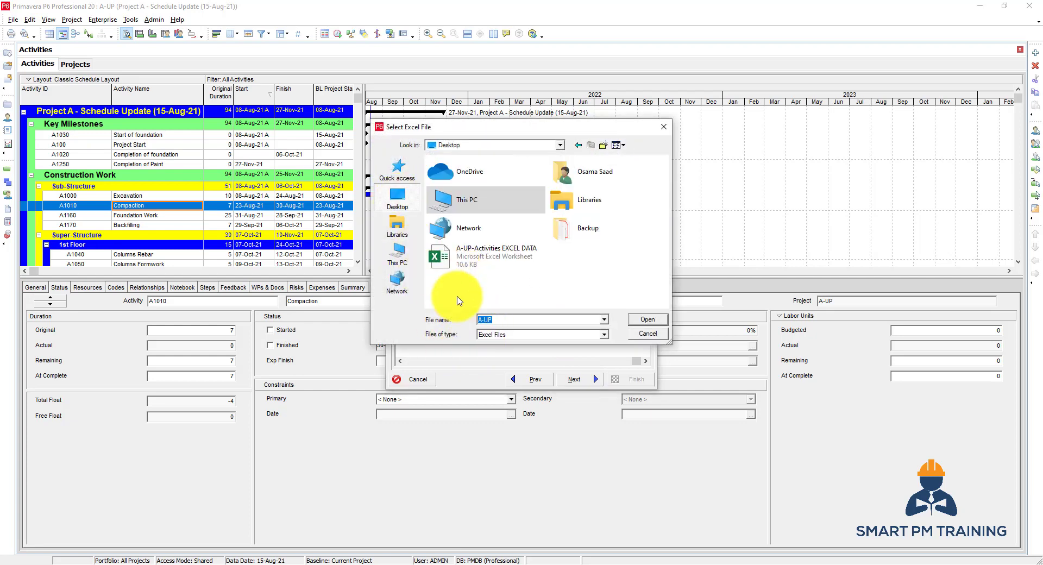
pyautogui.click(496, 320)
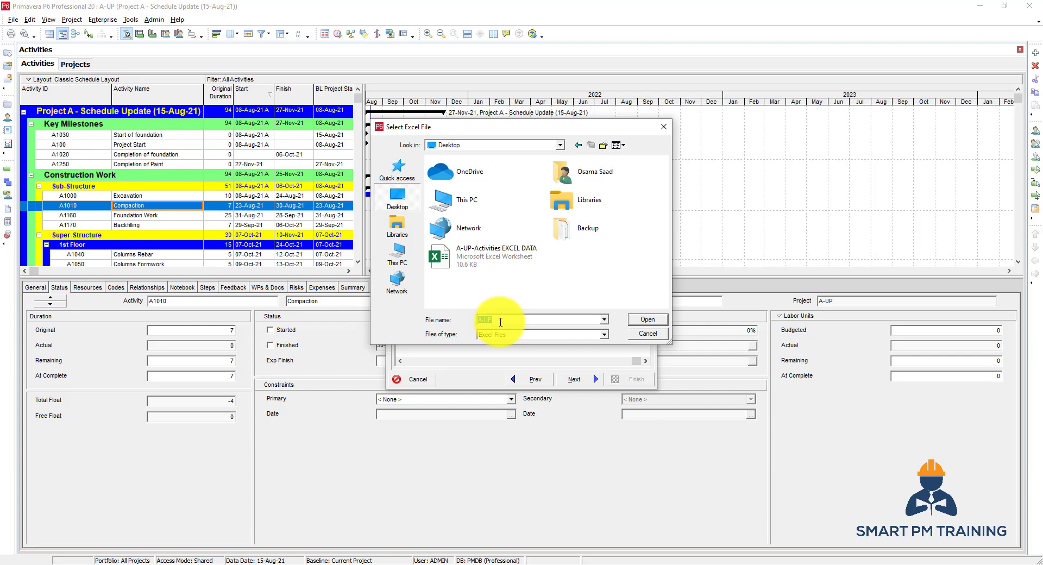
pyautogui.write('Sche')
pyautogui.write('dule 15')
pyautogui.press('Return')
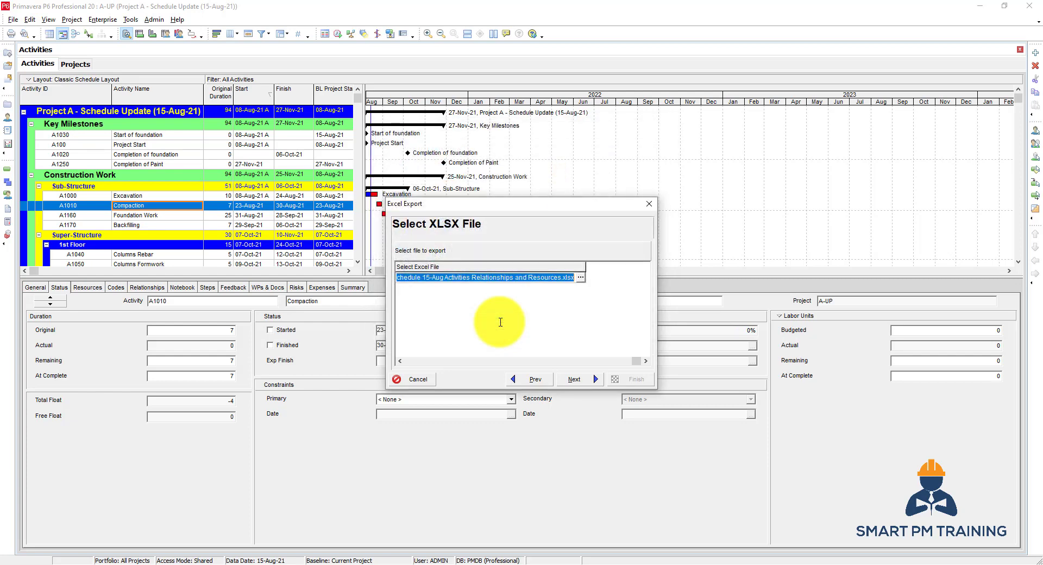
# Run the export, dismiss the result message, and open the exported workbook from the desktop
pyautogui.click(566, 380)
pyautogui.click(629, 380)
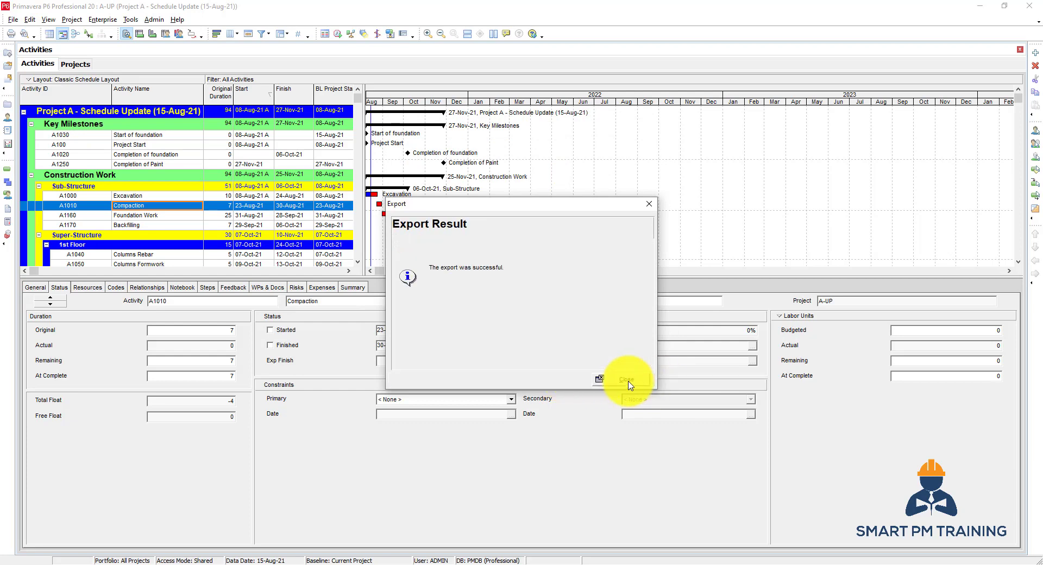
pyautogui.click(628, 380)
pyautogui.click(1040, 562)
pyautogui.click(22, 462)
pyautogui.doubleClick(32, 469)
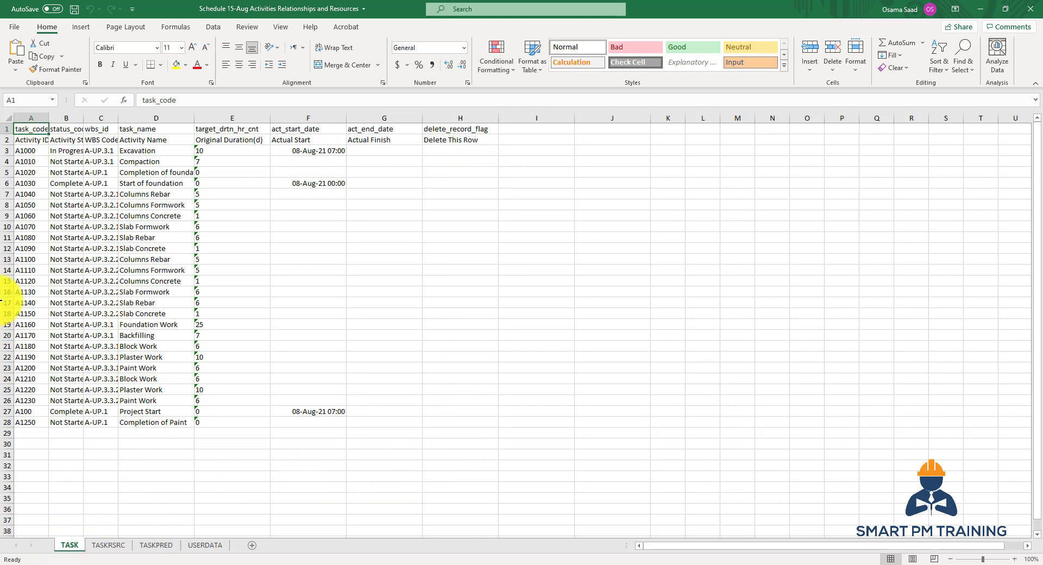
# Review TASKRSRC assignments: Labor resource type, STL material rows C11:F14, and A-ST-FX
pyautogui.click(116, 545)
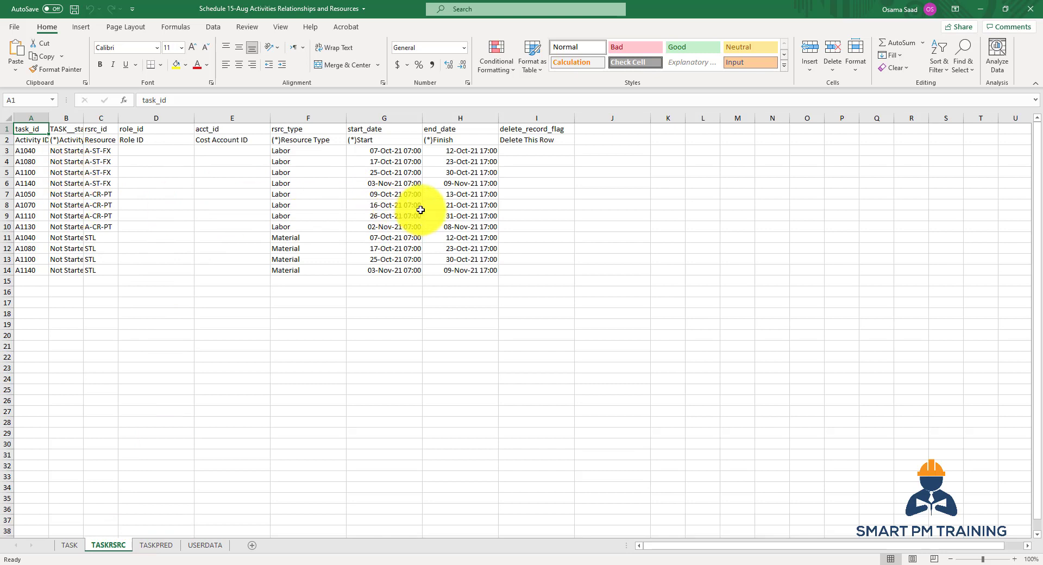
pyautogui.click(287, 228)
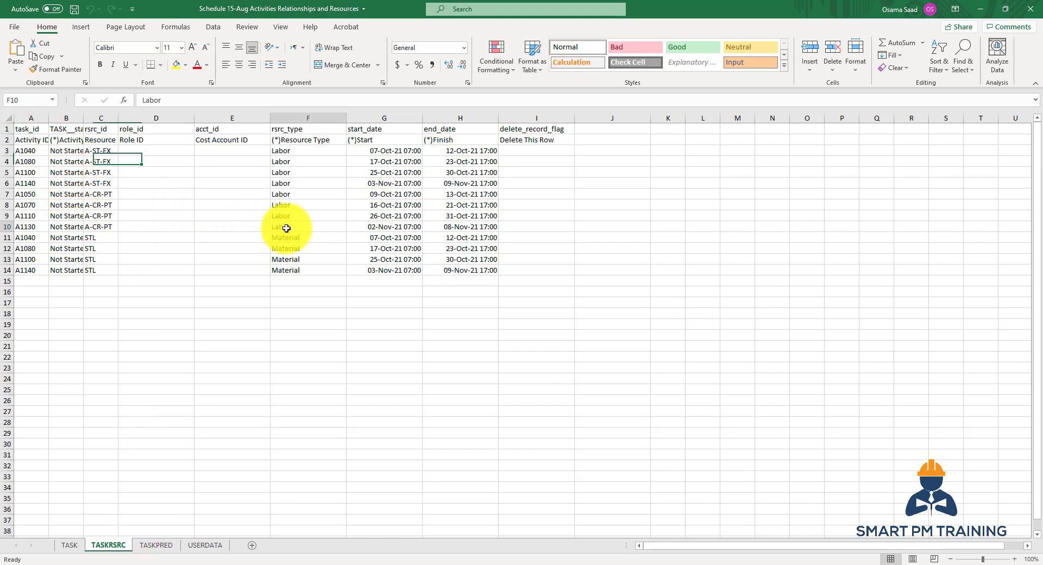
pyautogui.click(100, 237)
pyautogui.moveTo(101, 237); pyautogui.dragTo(330, 268)
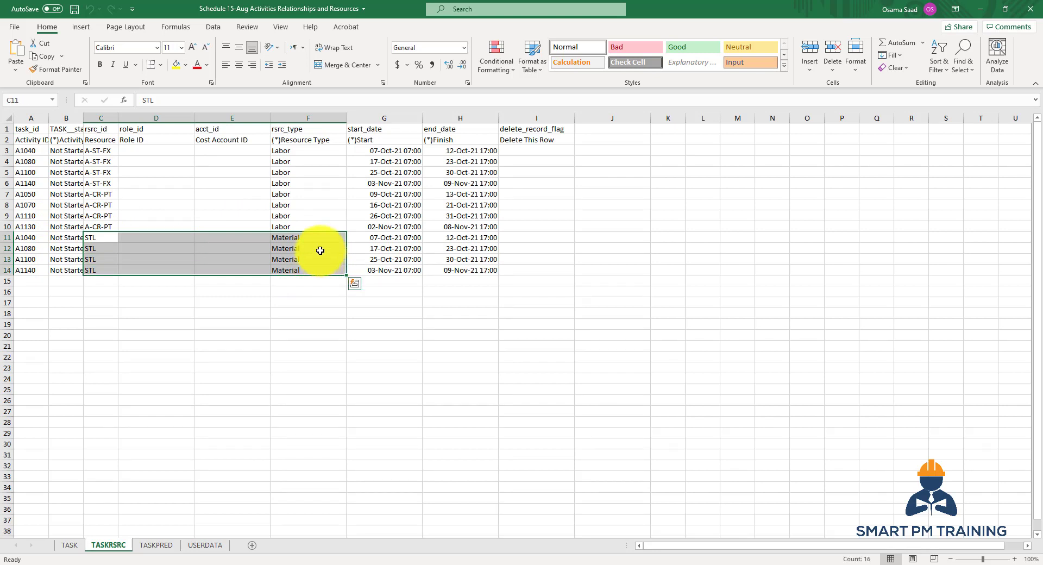
pyautogui.click(104, 174)
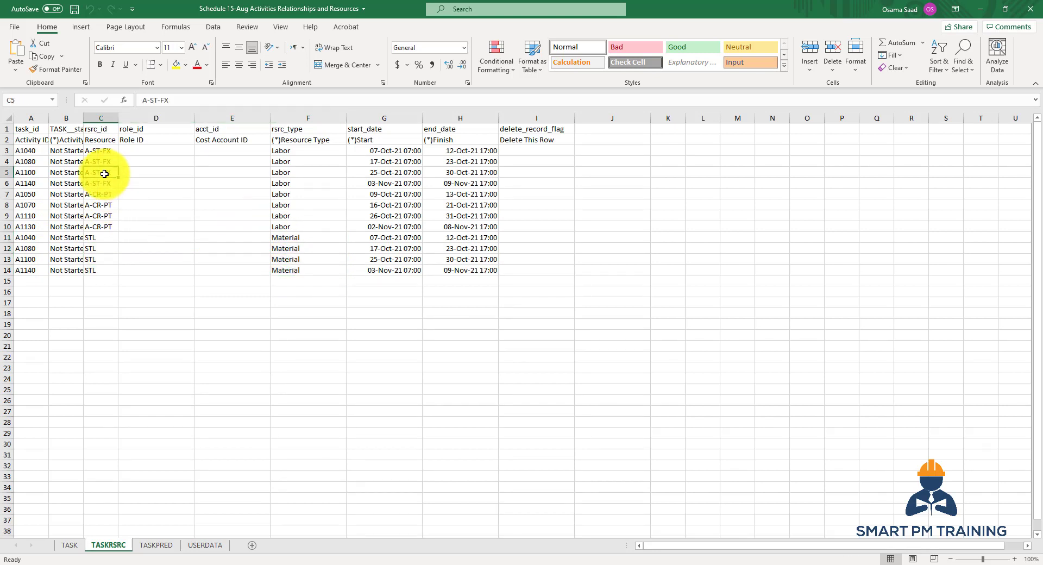
# AutoFit TASKPRED columns M and N to show their full headers
pyautogui.click(162, 550)
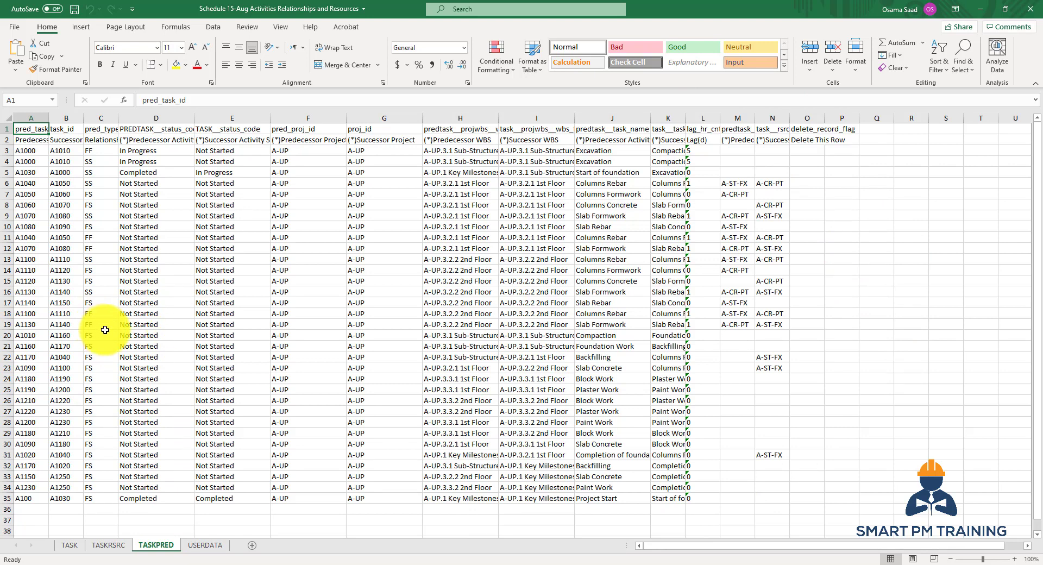
pyautogui.click(704, 141)
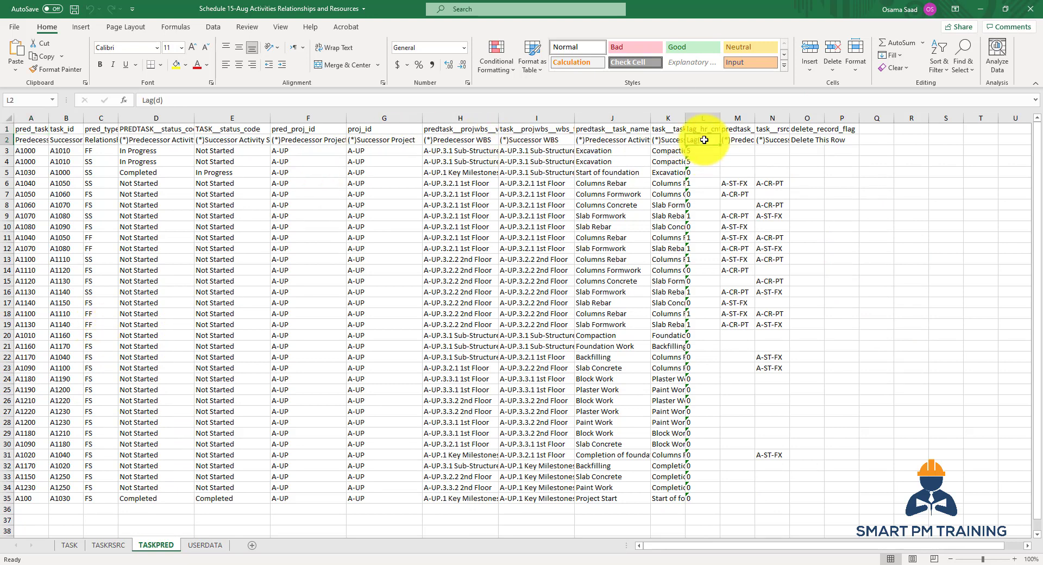
pyautogui.click(766, 118)
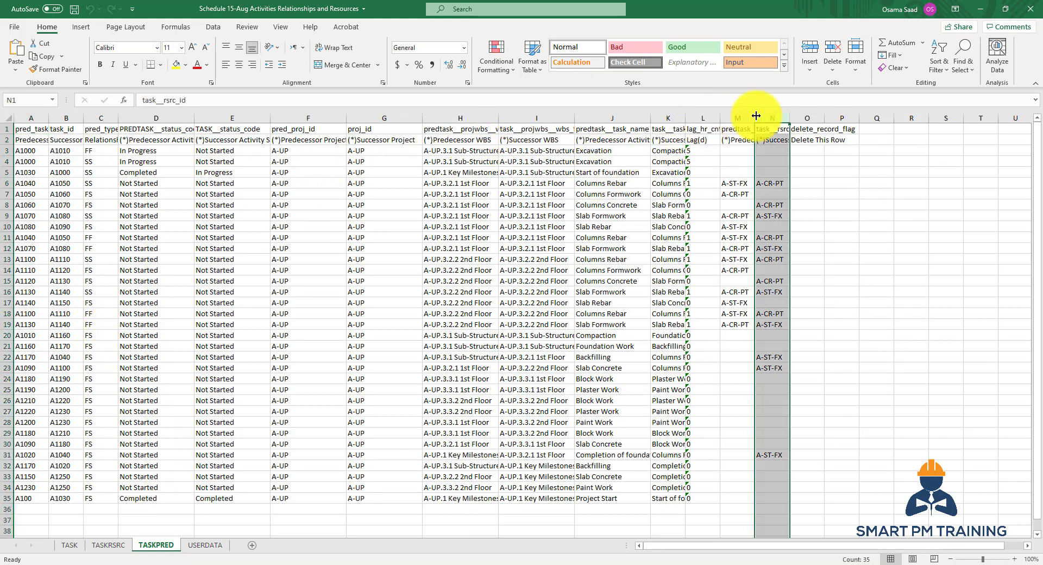
pyautogui.doubleClick(755, 118)
pyautogui.doubleClick(872, 122)
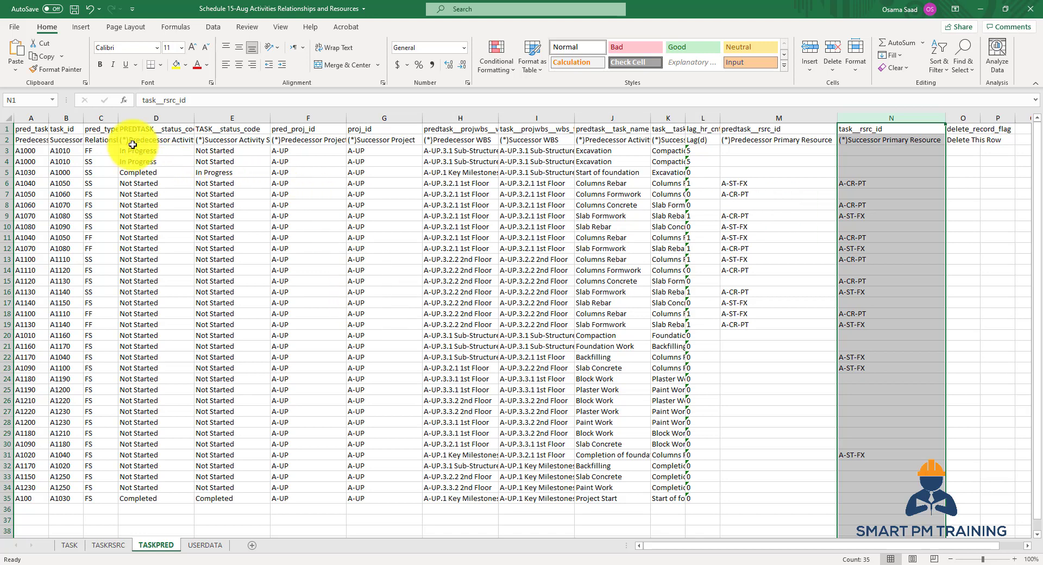
# Review the TASKPRED row 1 field-name headers A1:K1, including proj_id in G1
pyautogui.click(377, 144)
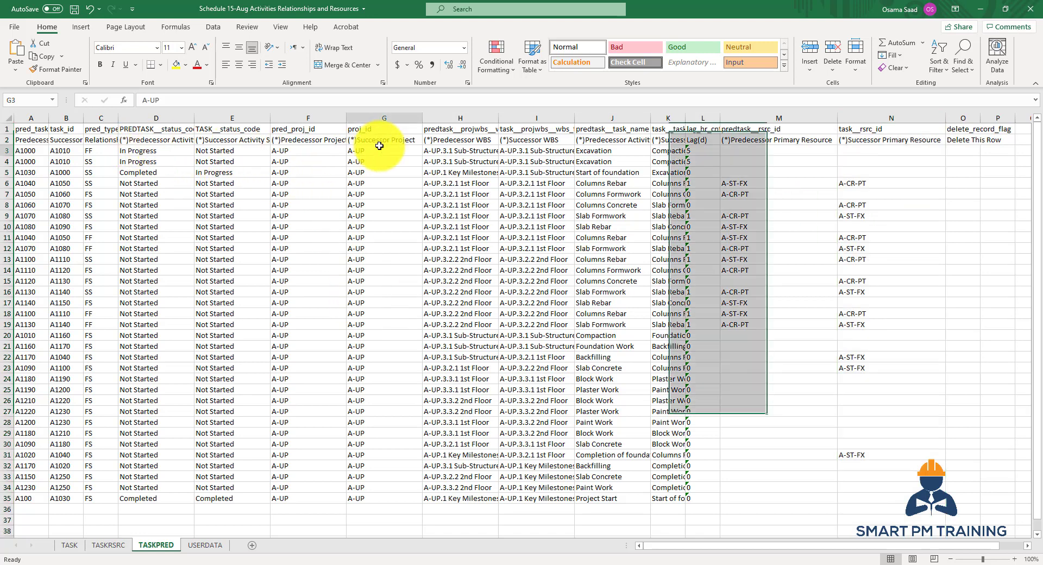
pyautogui.click(282, 315)
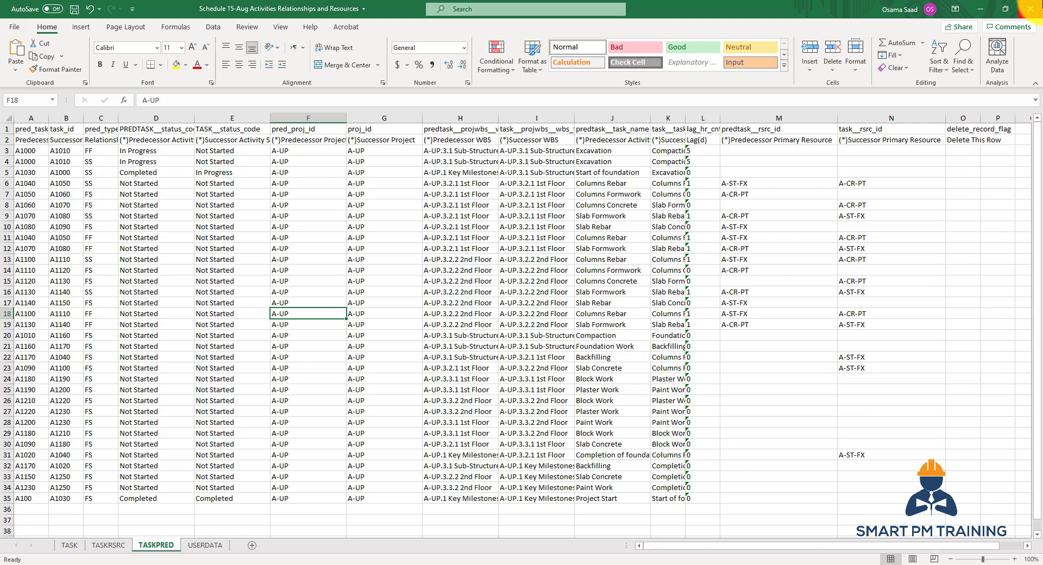
pyautogui.moveTo(18, 129); pyautogui.dragTo(966, 112)
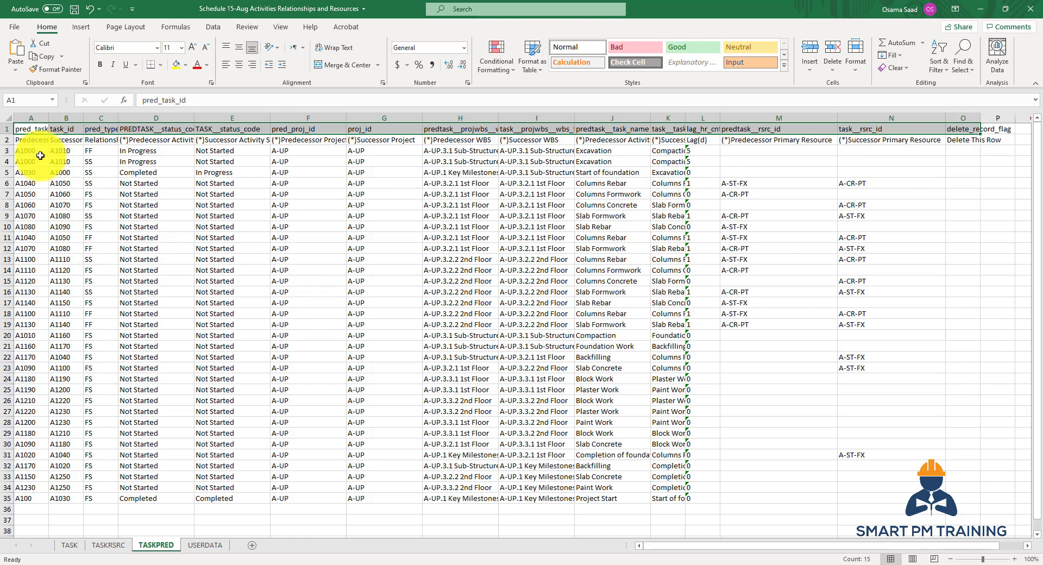
pyautogui.moveTo(41, 130); pyautogui.dragTo(660, 131)
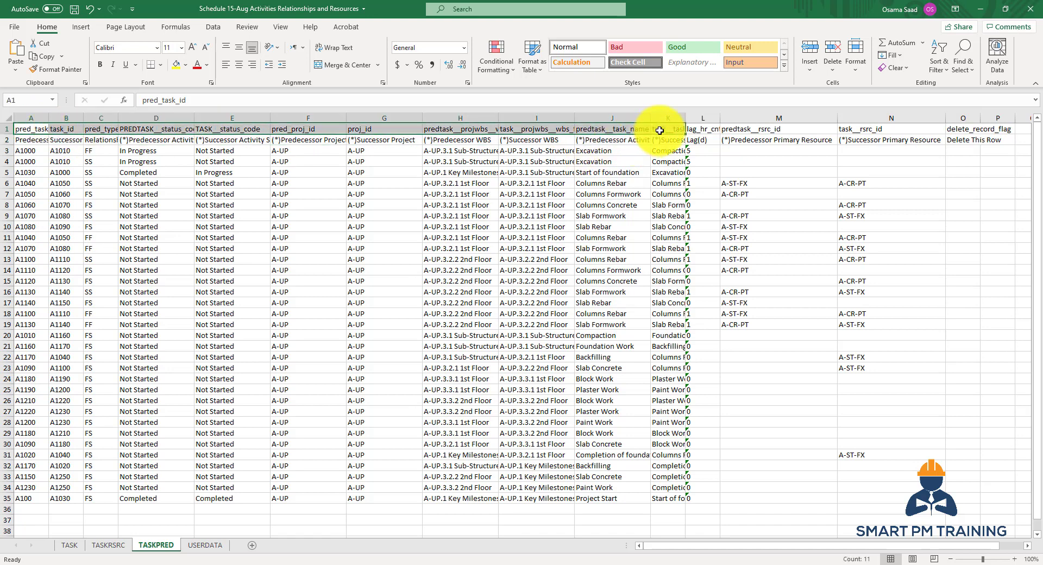
pyautogui.click(291, 132)
pyautogui.click(361, 128)
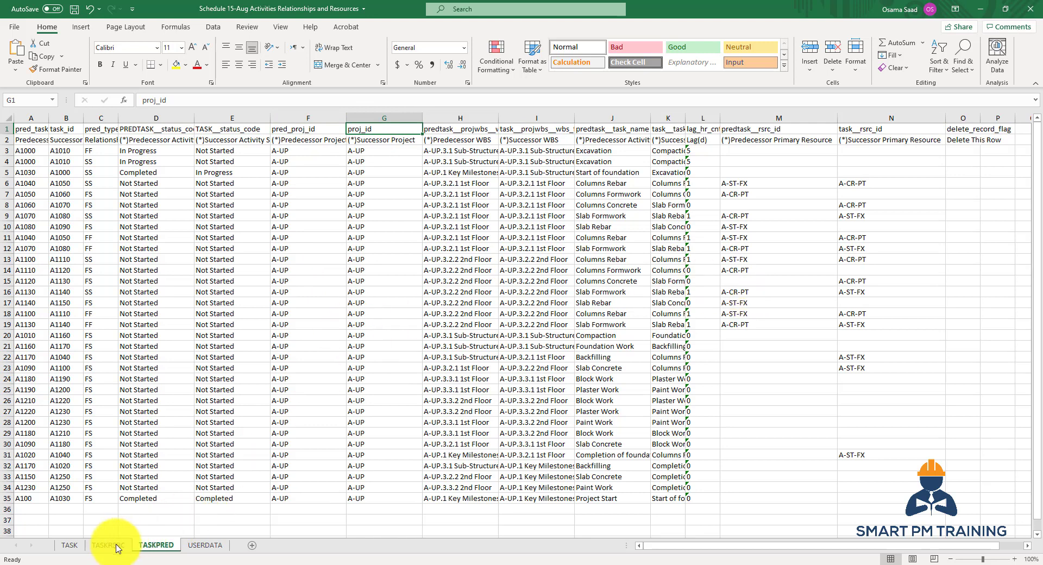
pyautogui.click(69, 544)
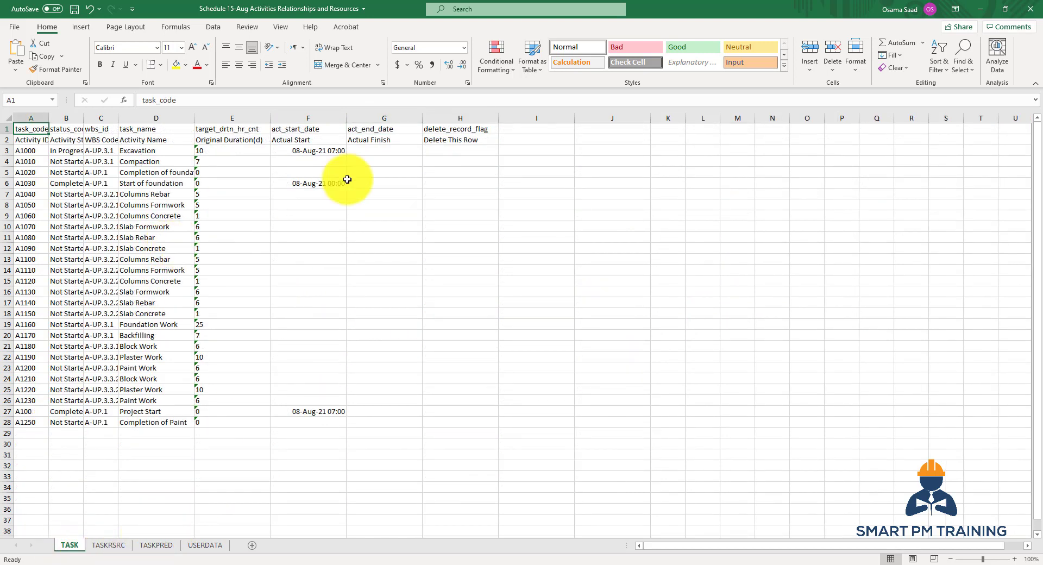
# Change Compaction's original duration in E4 to 10
pyautogui.click(338, 140)
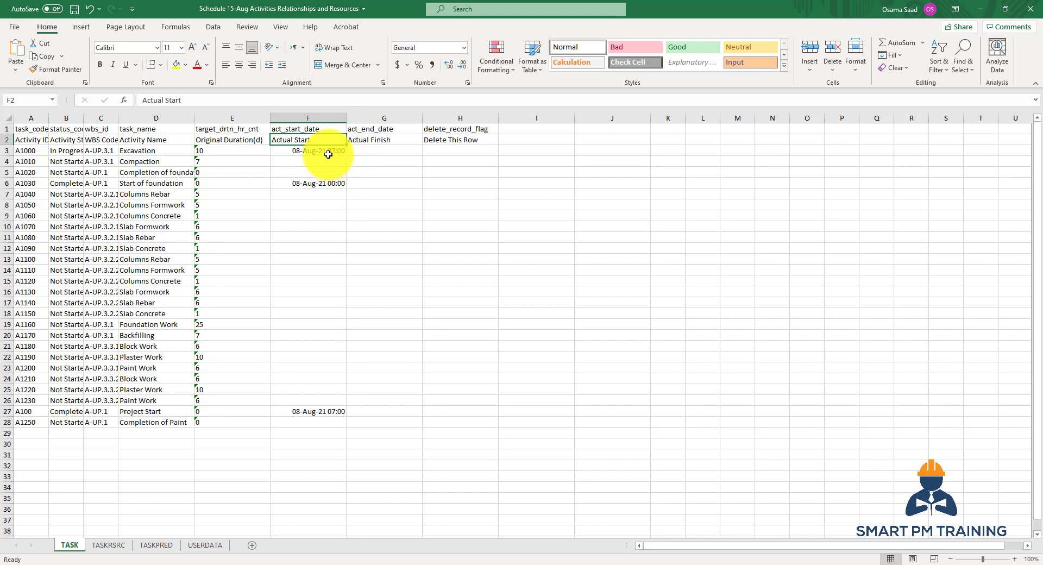
pyautogui.click(320, 129)
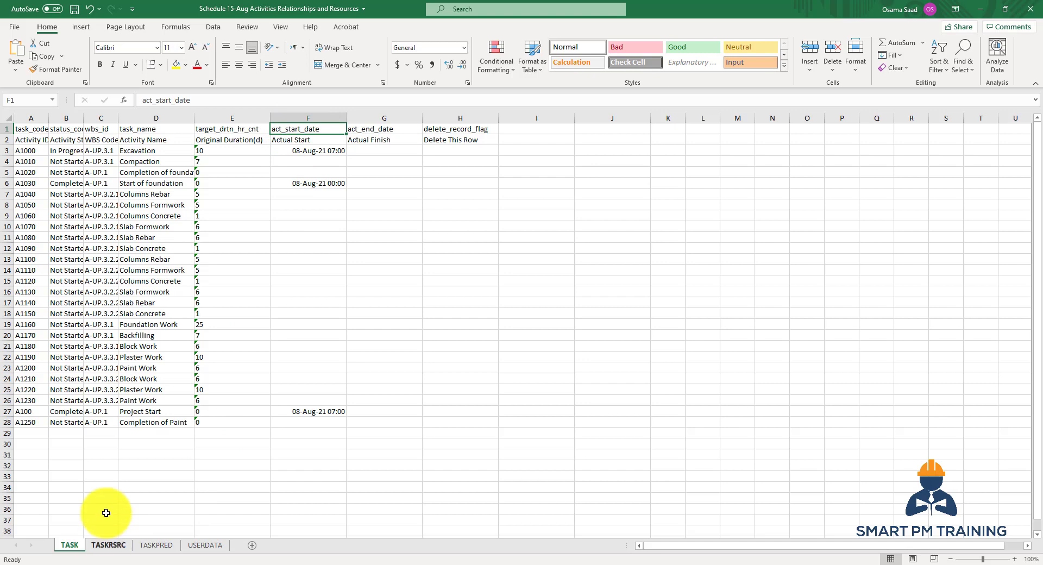
pyautogui.click(220, 151)
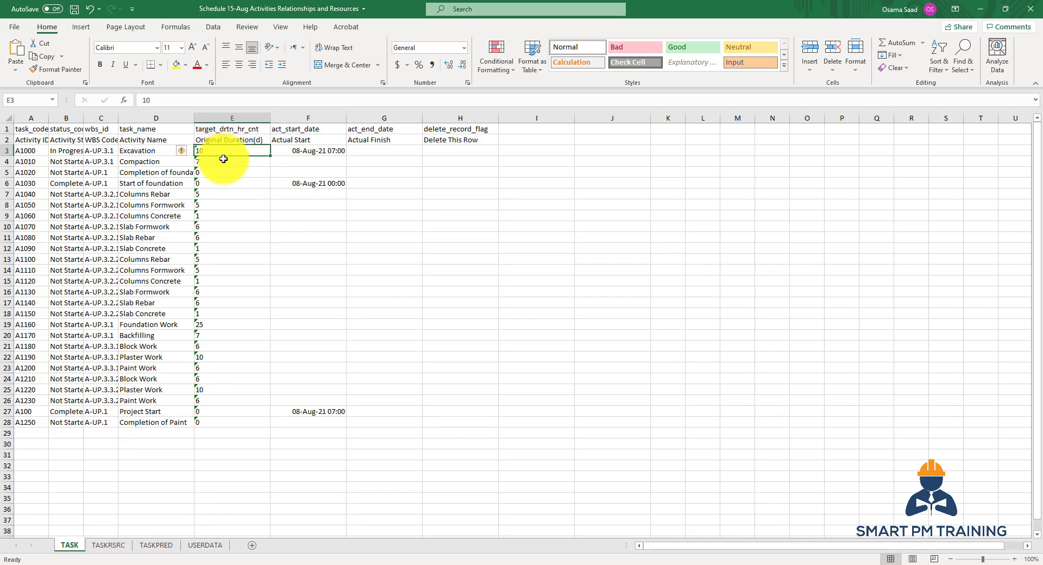
pyautogui.click(214, 161)
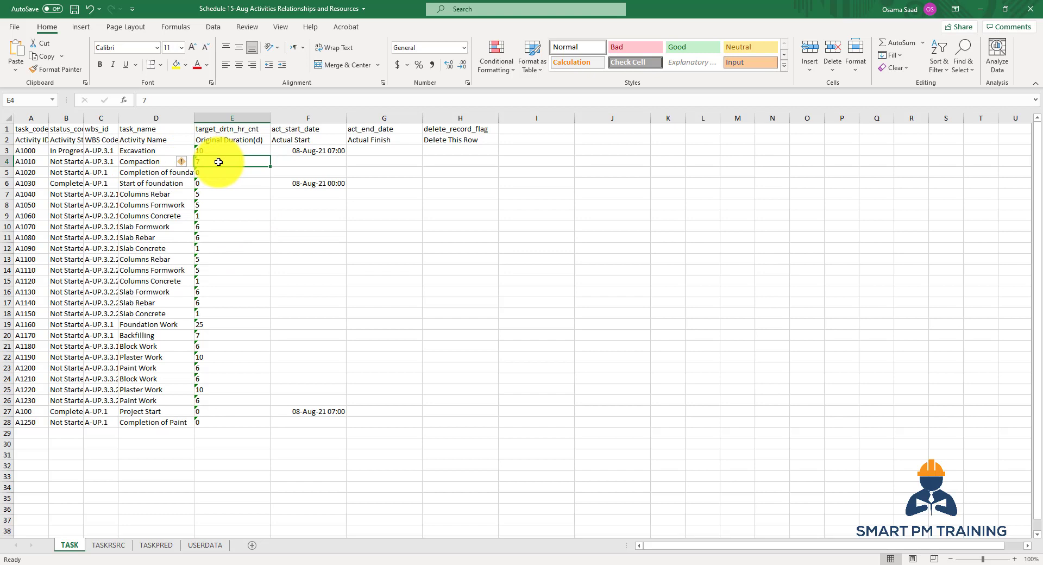
pyautogui.write('10')
pyautogui.press('Return')
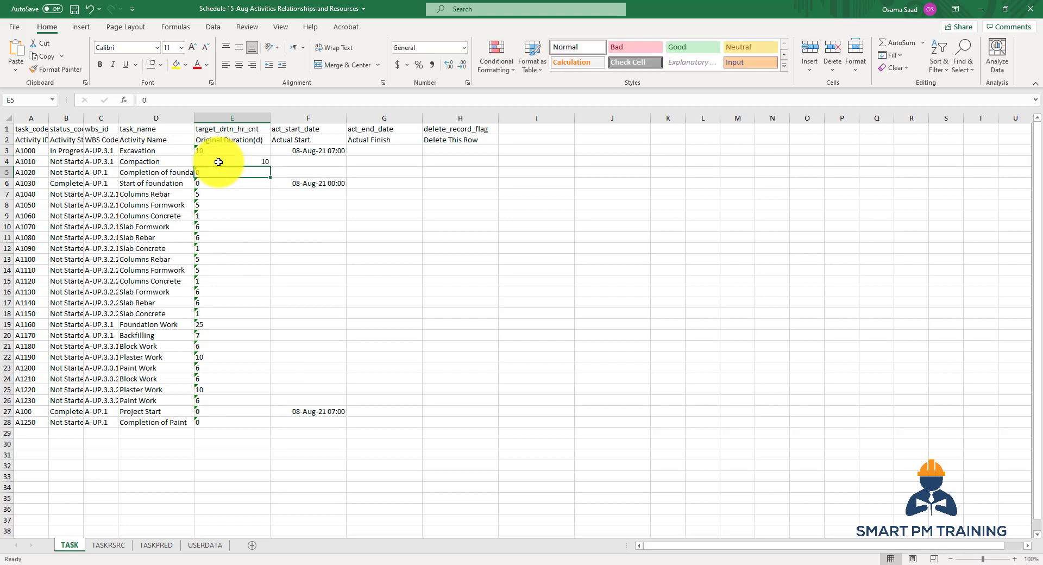
# Compare the edited E4 value with the other durations in E3 to E28
pyautogui.click(214, 163)
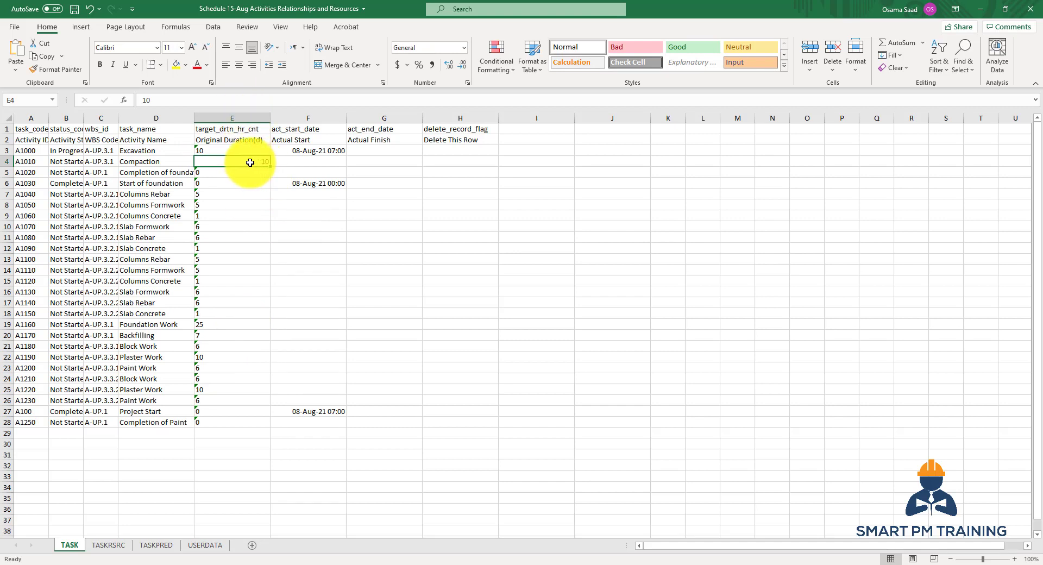
pyautogui.click(220, 183)
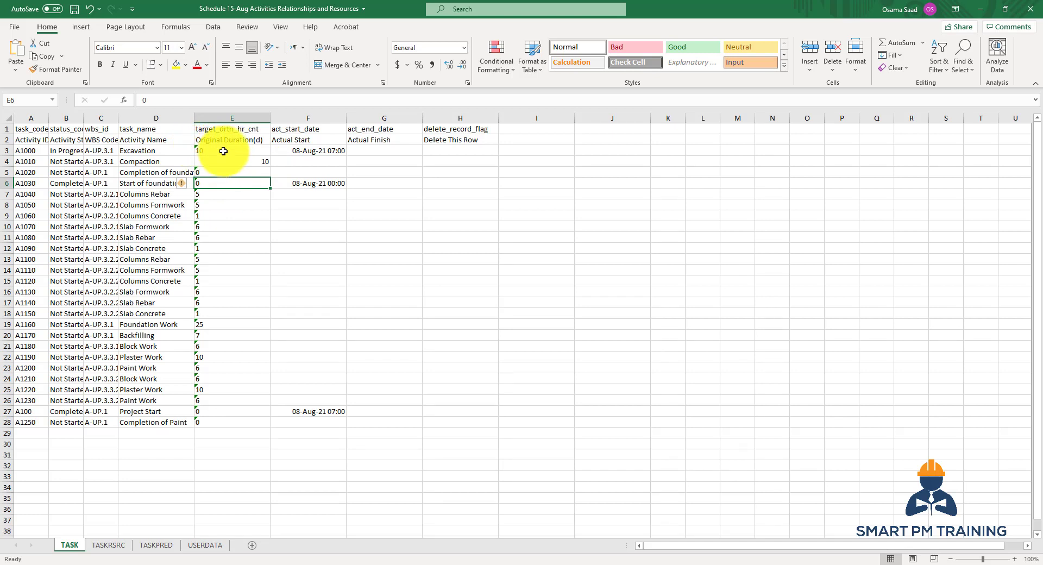
pyautogui.click(253, 162)
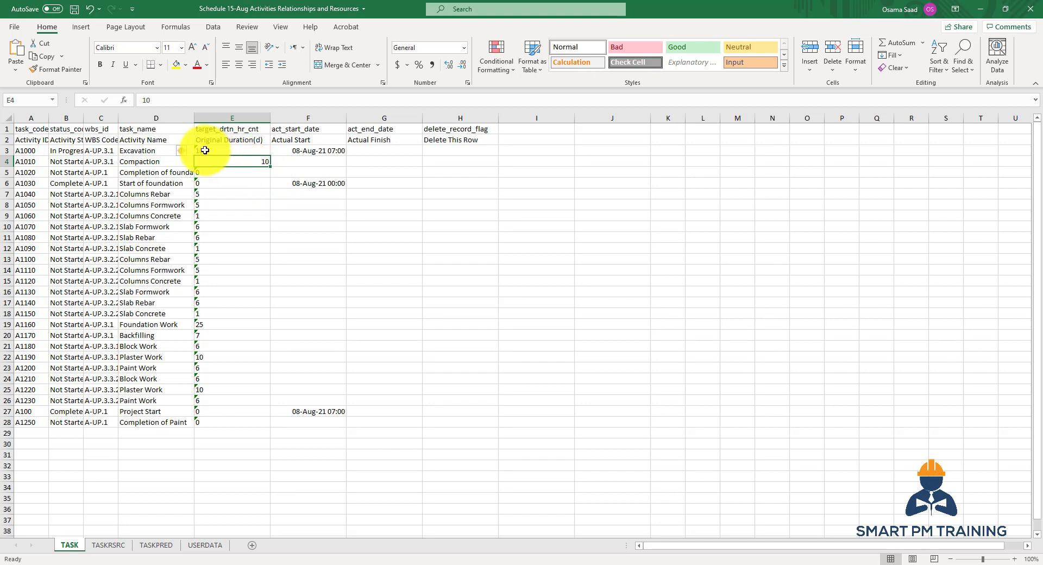
pyautogui.click(205, 149)
pyautogui.moveTo(216, 170); pyautogui.dragTo(246, 421)
pyautogui.click(239, 261)
pyautogui.click(228, 162)
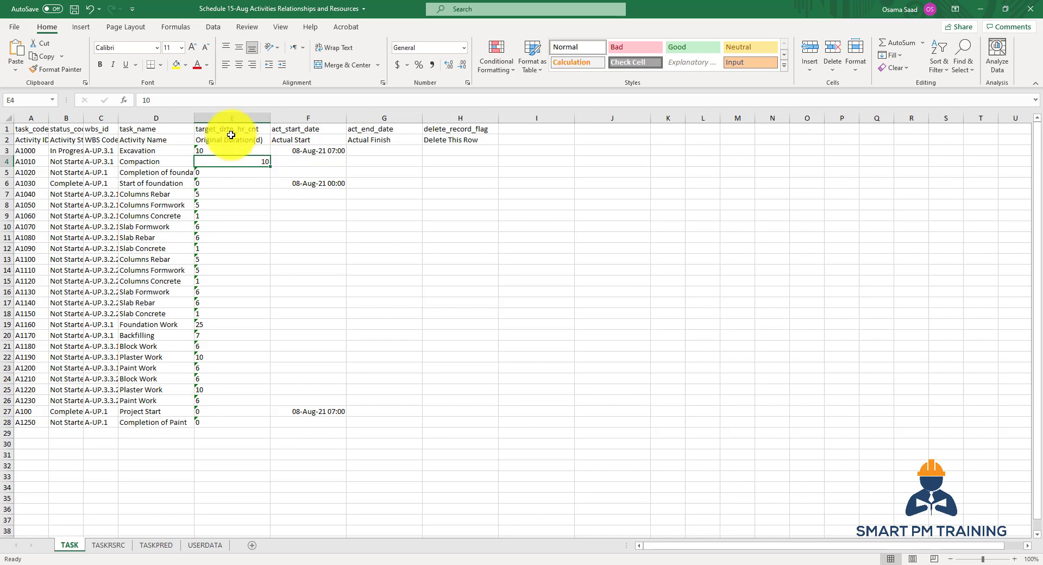
pyautogui.click(213, 26)
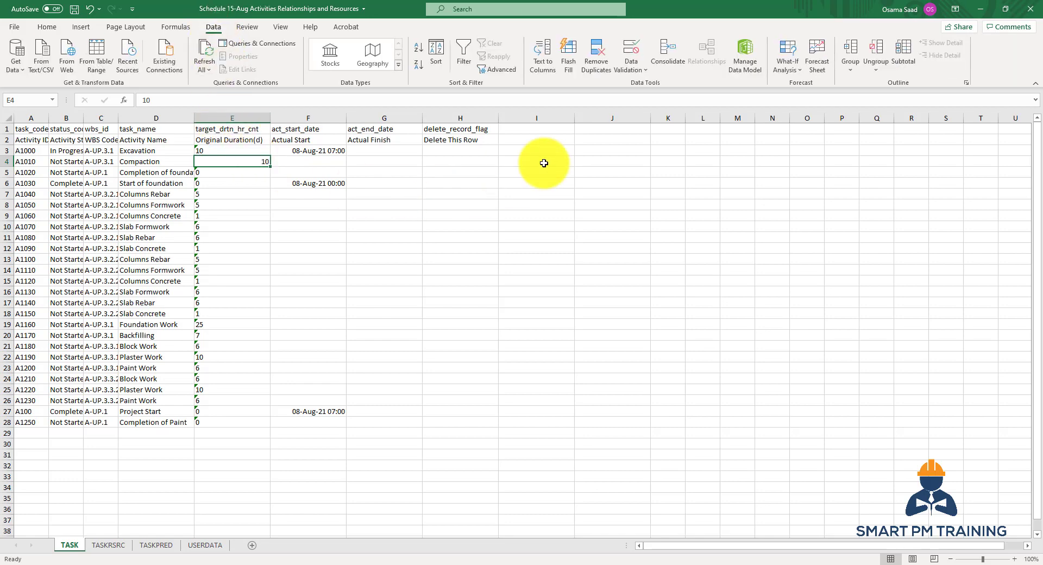
# Convert E4's 10 to Text format using Text to Columns with an apostrophe delimiter
pyautogui.click(546, 68)
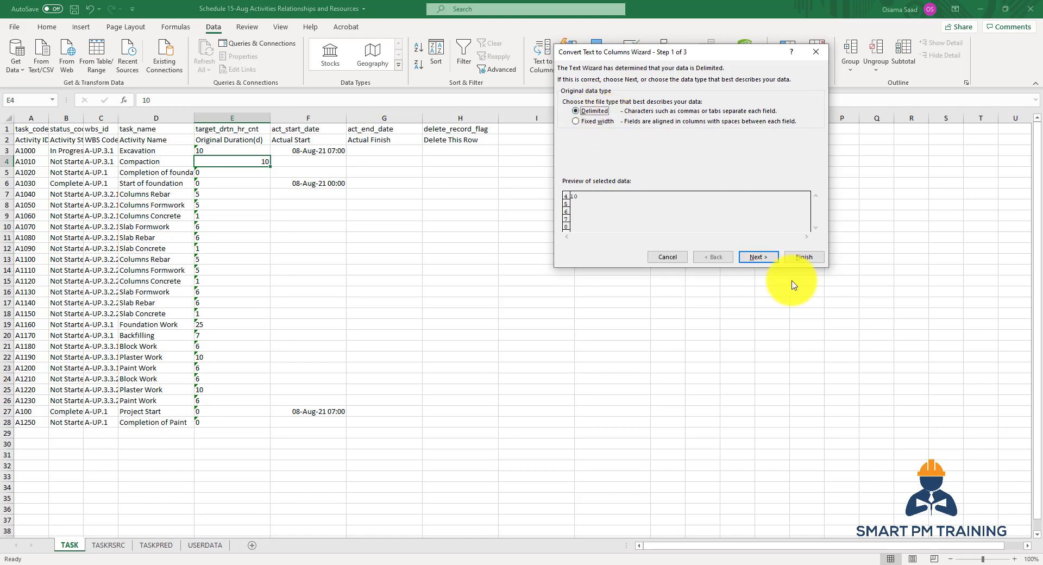
pyautogui.click(766, 258)
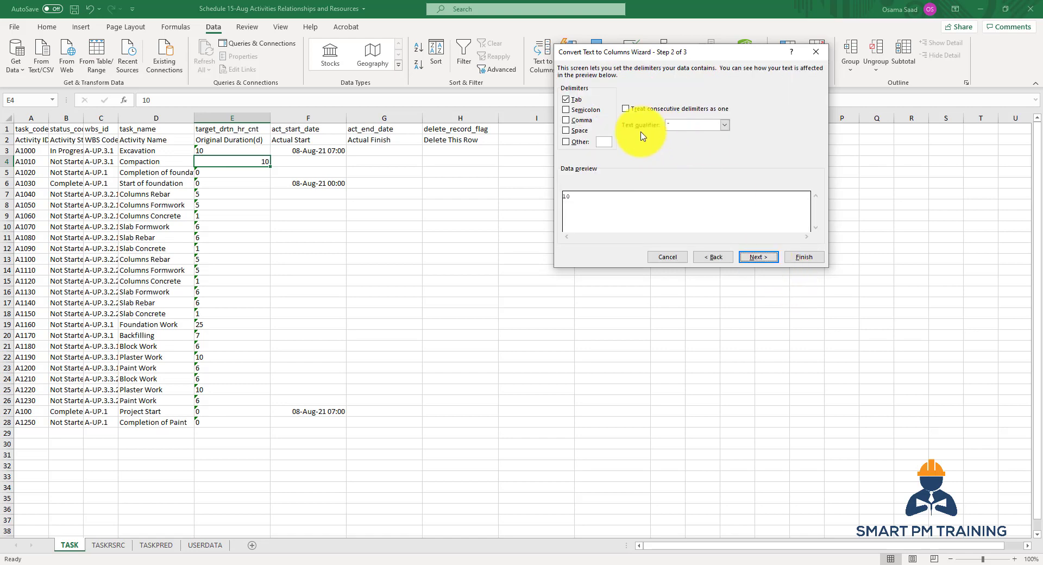
pyautogui.click(566, 141)
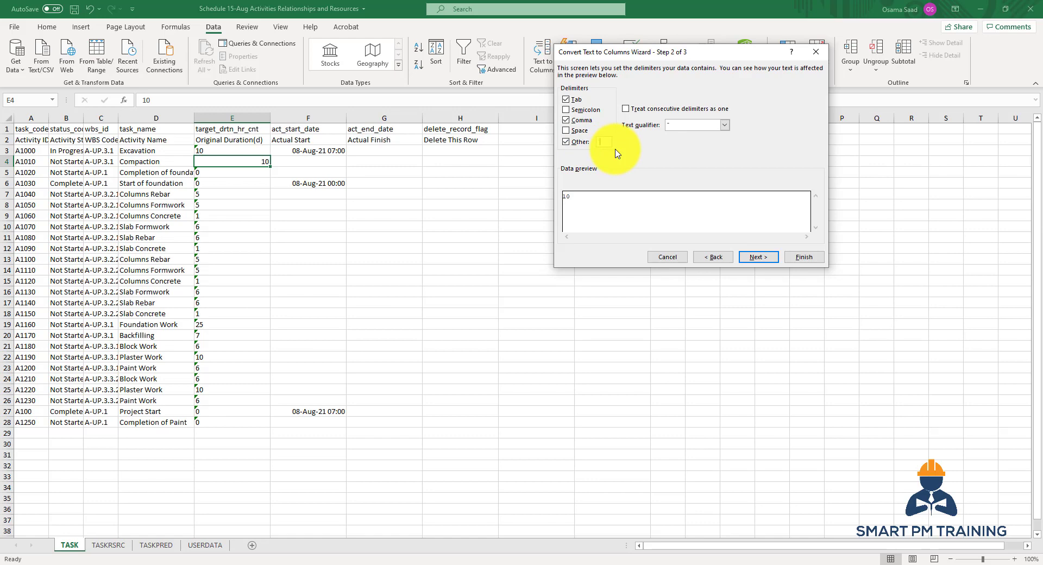
pyautogui.write("'")
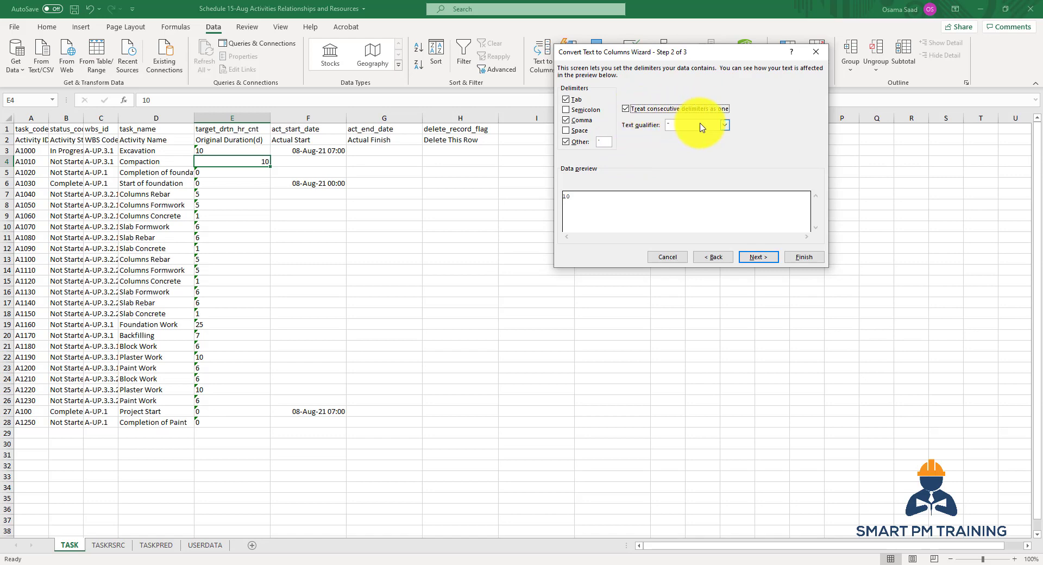
pyautogui.click(683, 129)
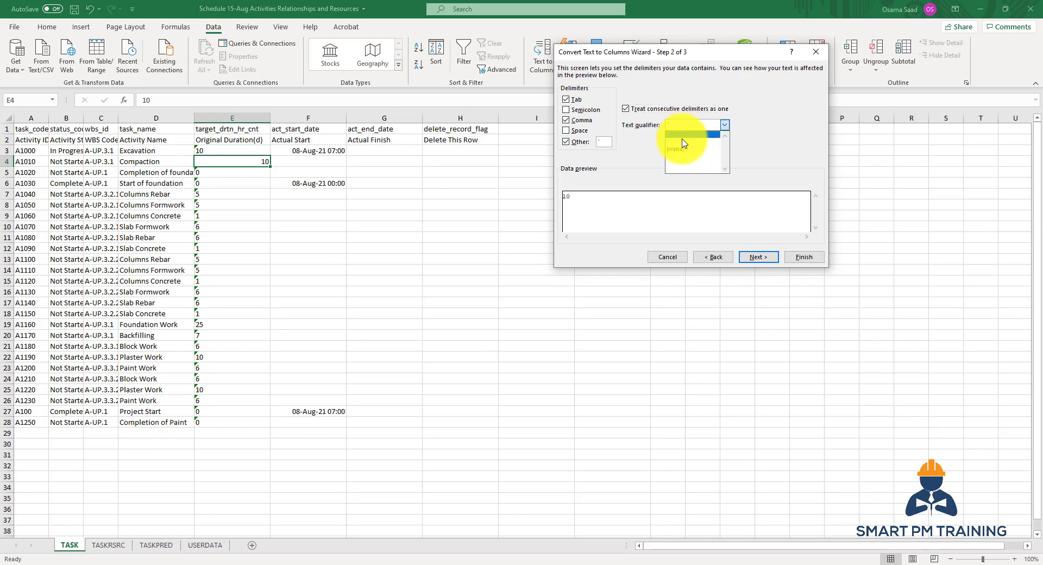
pyautogui.click(683, 144)
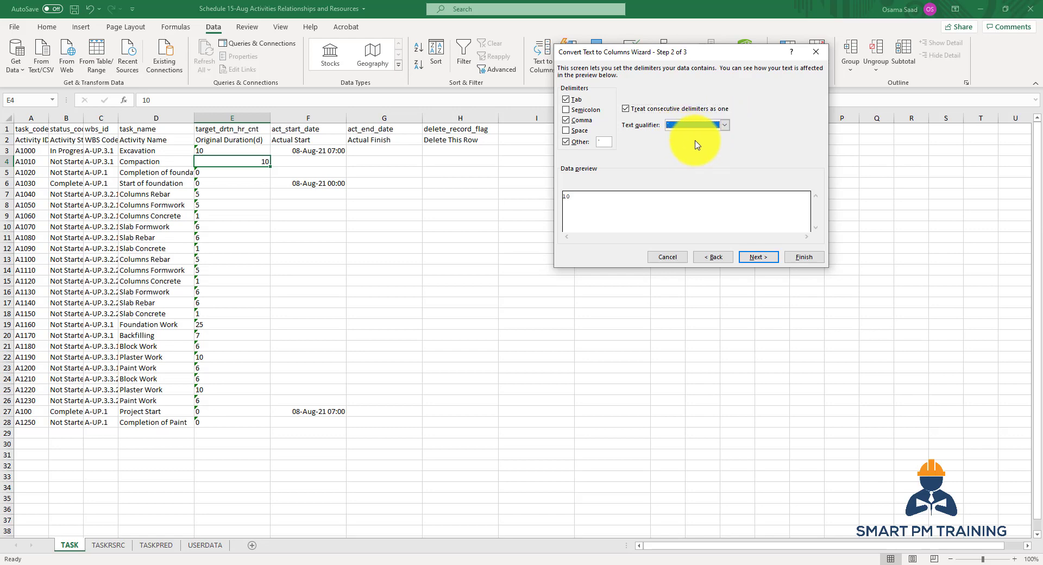
pyautogui.click(766, 259)
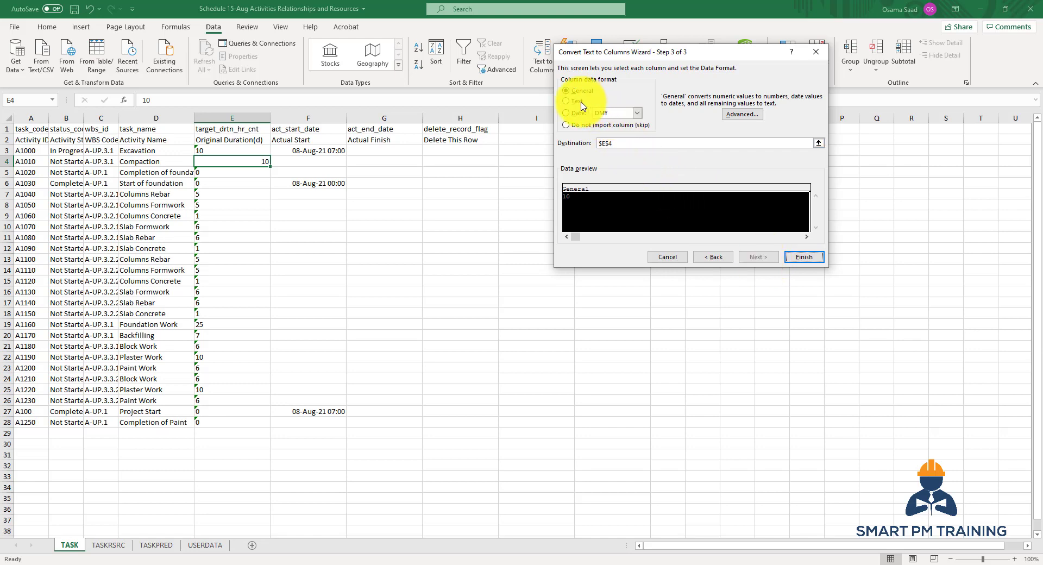
pyautogui.click(819, 259)
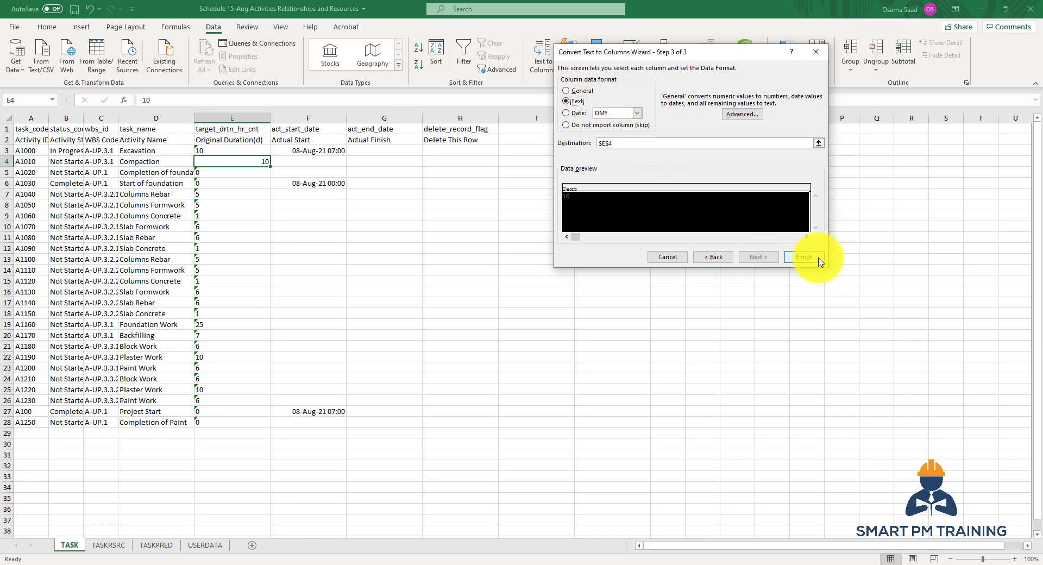
pyautogui.click(209, 193)
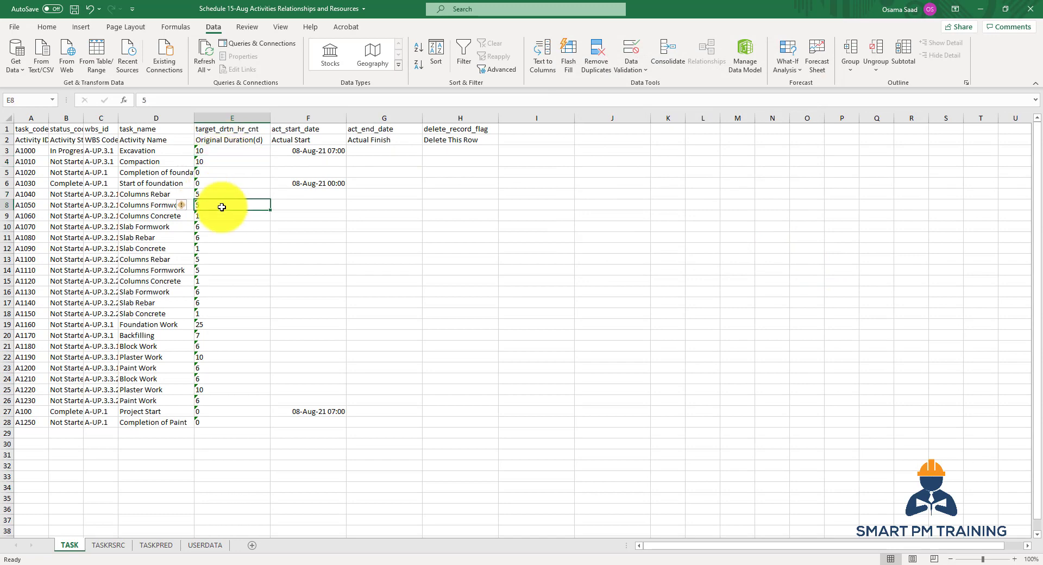
# Re-enter the Columns Formwork duration in E8 as text '5
pyautogui.doubleClick(222, 207)
pyautogui.click(285, 215)
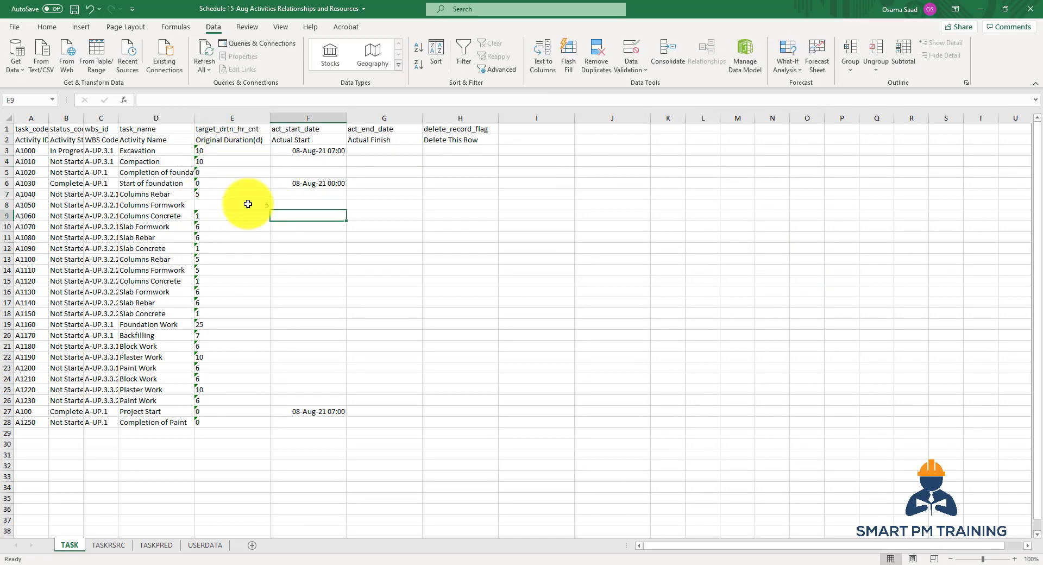
pyautogui.click(248, 203)
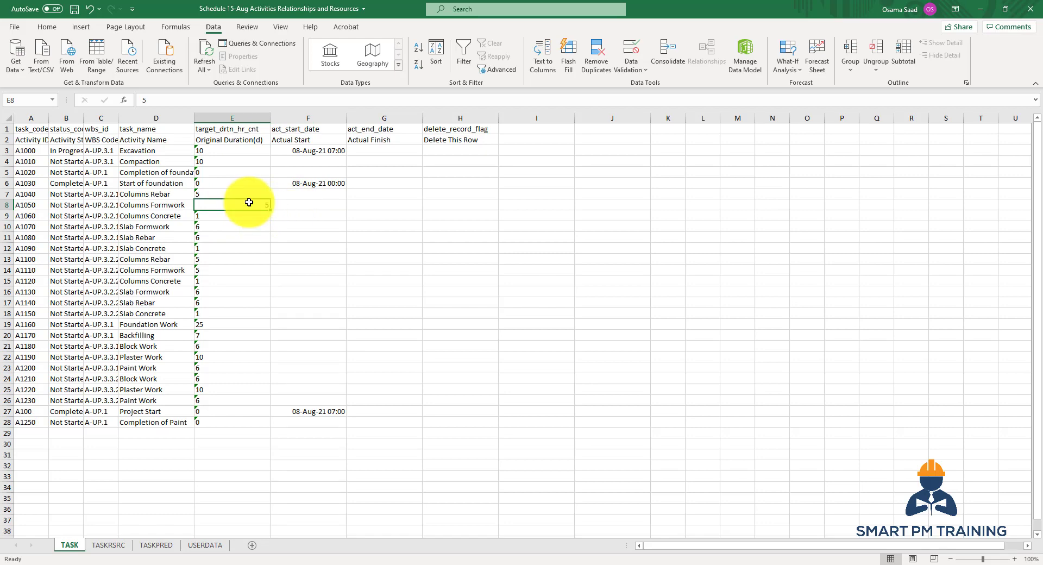
pyautogui.doubleClick(249, 202)
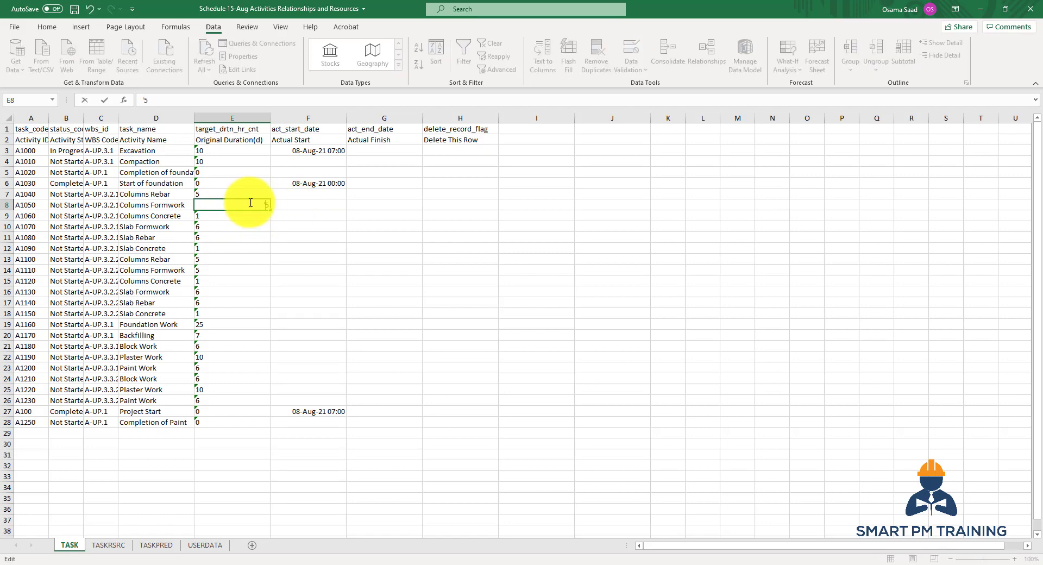
pyautogui.press('Return')
pyautogui.doubleClick(250, 202)
pyautogui.press('BackSpace')
pyautogui.click(216, 195)
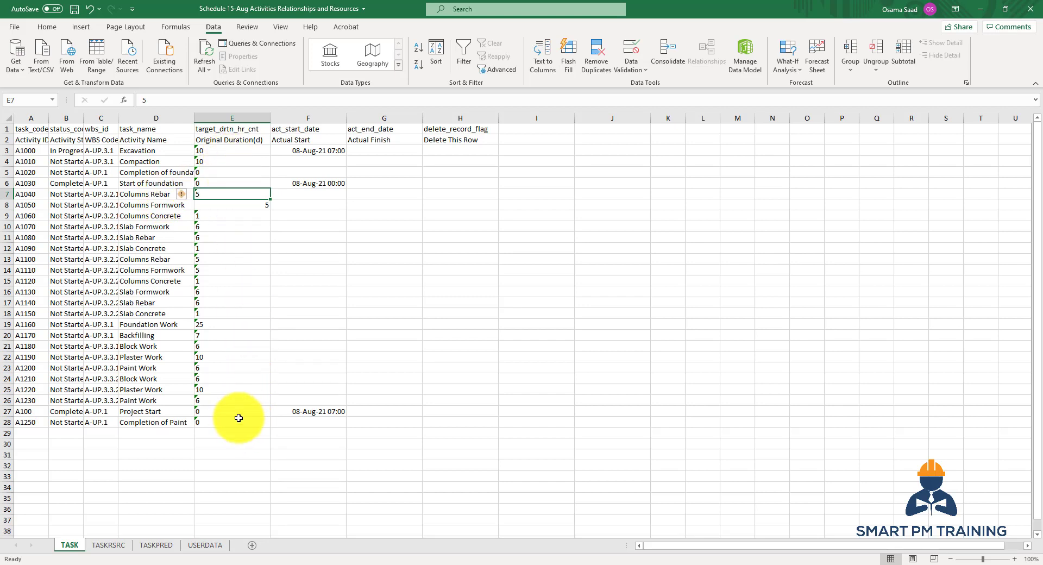
pyautogui.click(230, 203)
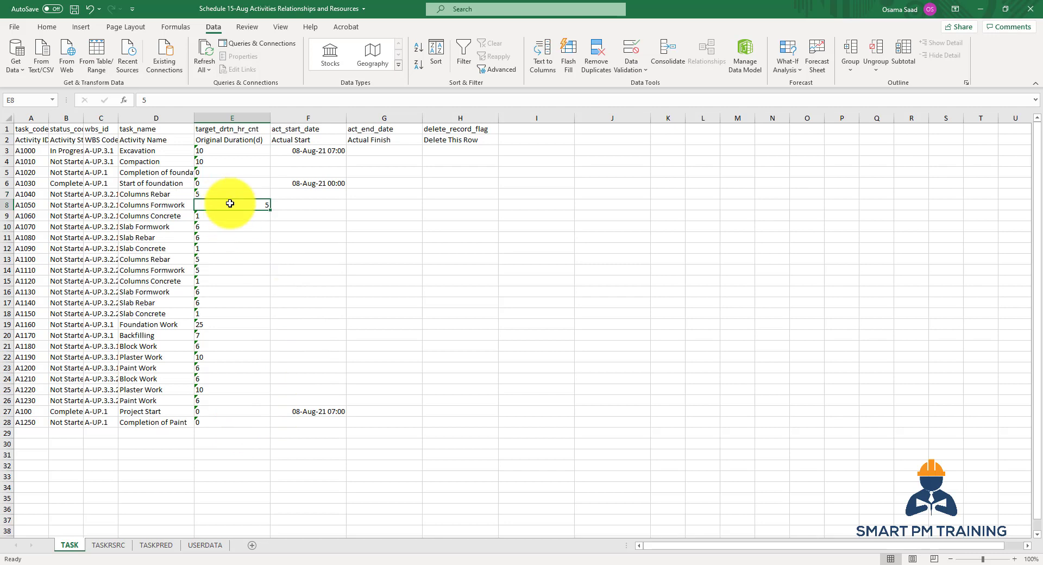
pyautogui.doubleClick(230, 203)
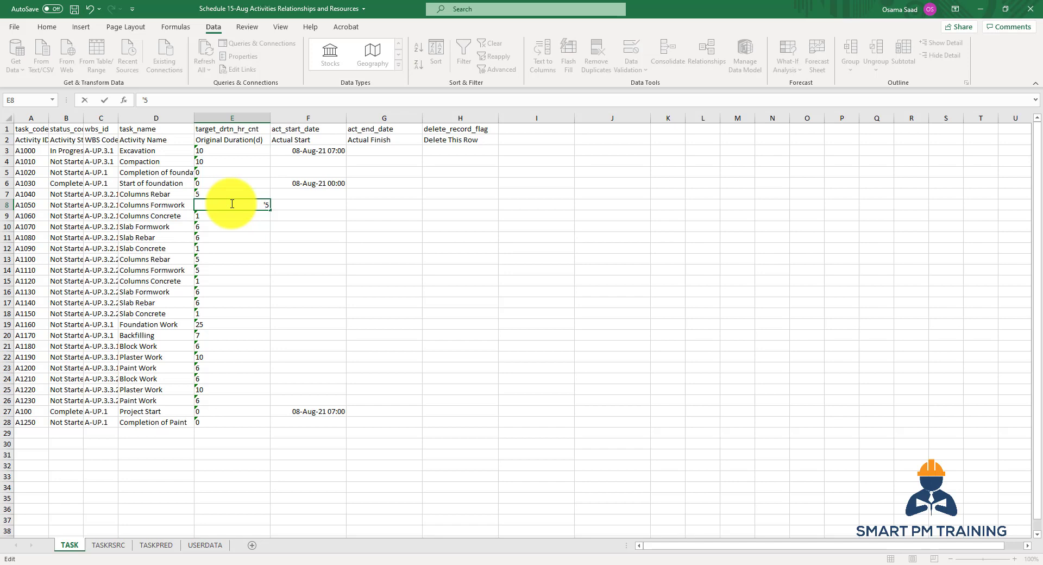
pyautogui.press('Return')
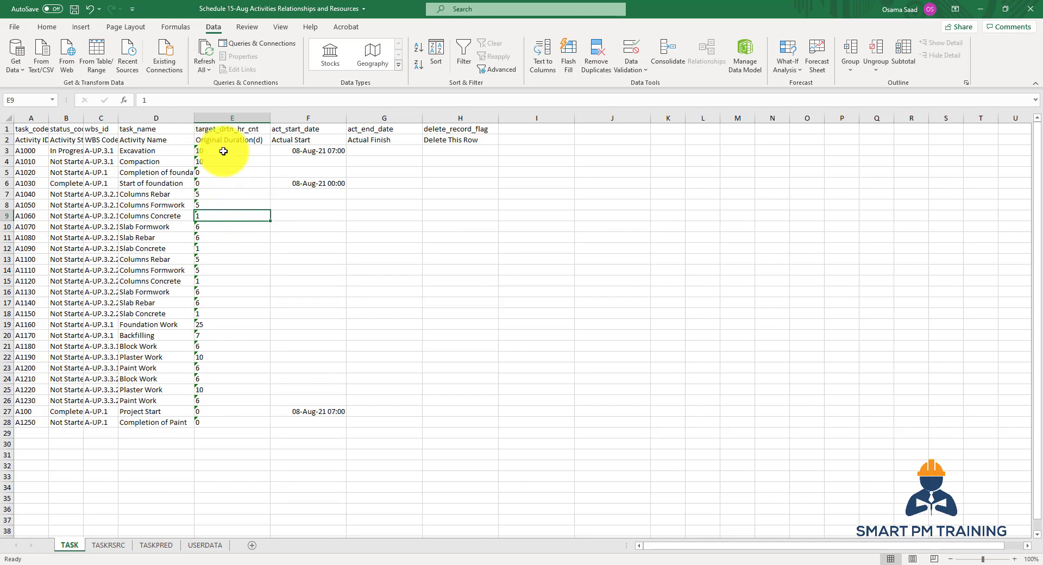
# Verify durations in E7, E8, E11 and the full E3:E28 range are stored as text
pyautogui.click(217, 194)
pyautogui.click(214, 205)
pyautogui.click(217, 237)
pyautogui.doubleClick(224, 206)
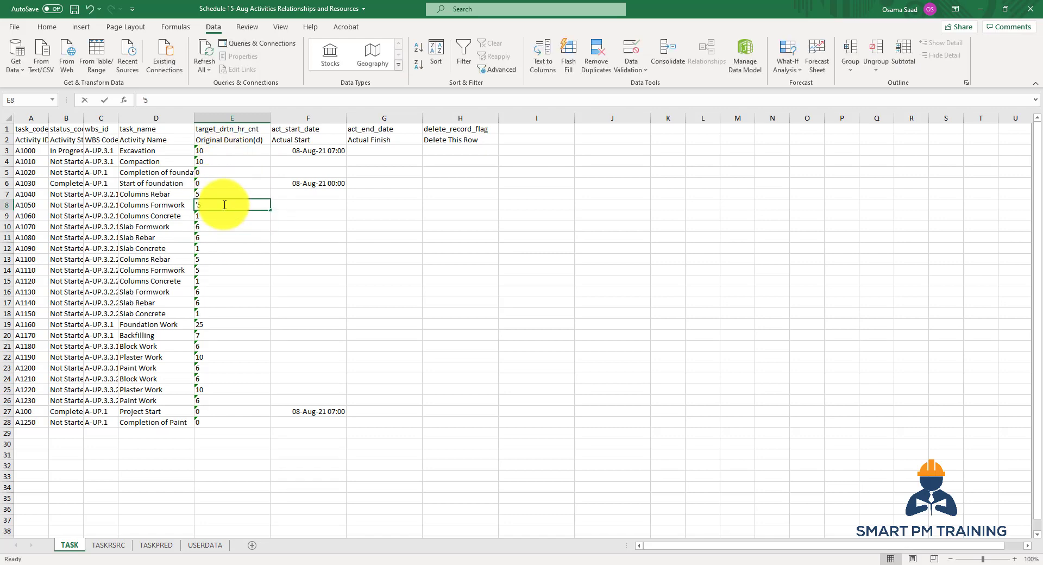
pyautogui.doubleClick(198, 204)
pyautogui.moveTo(221, 151); pyautogui.dragTo(235, 417)
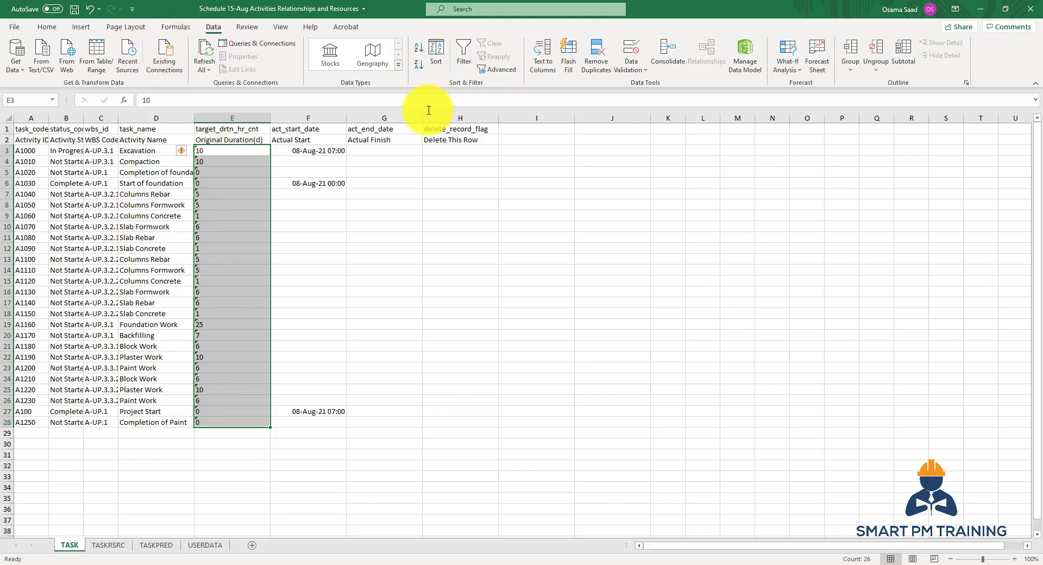
pyautogui.click(177, 271)
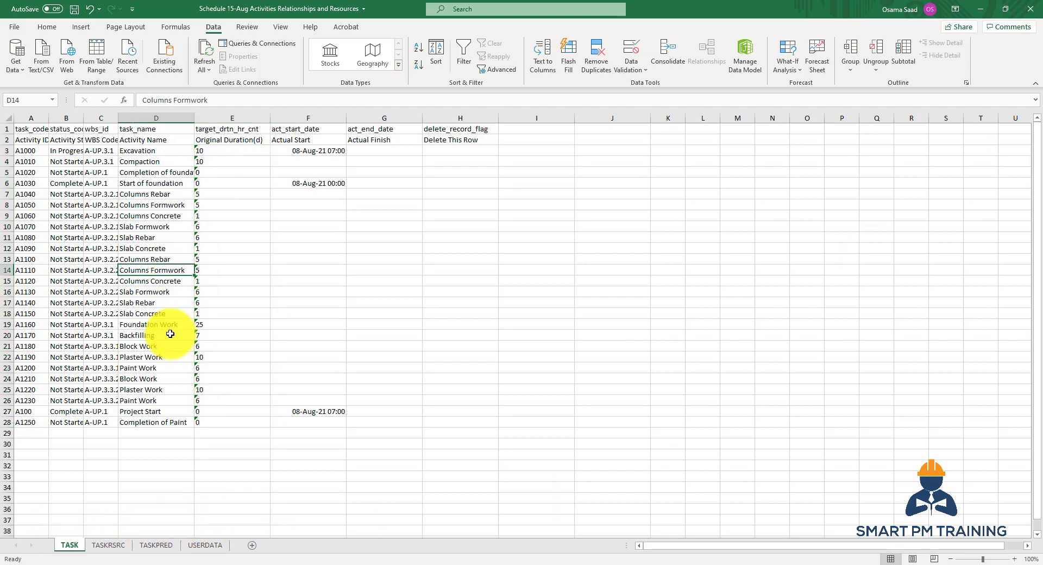
# Delete the TASKRSRC and TASKPRED sheets
pyautogui.rightClick(116, 545)
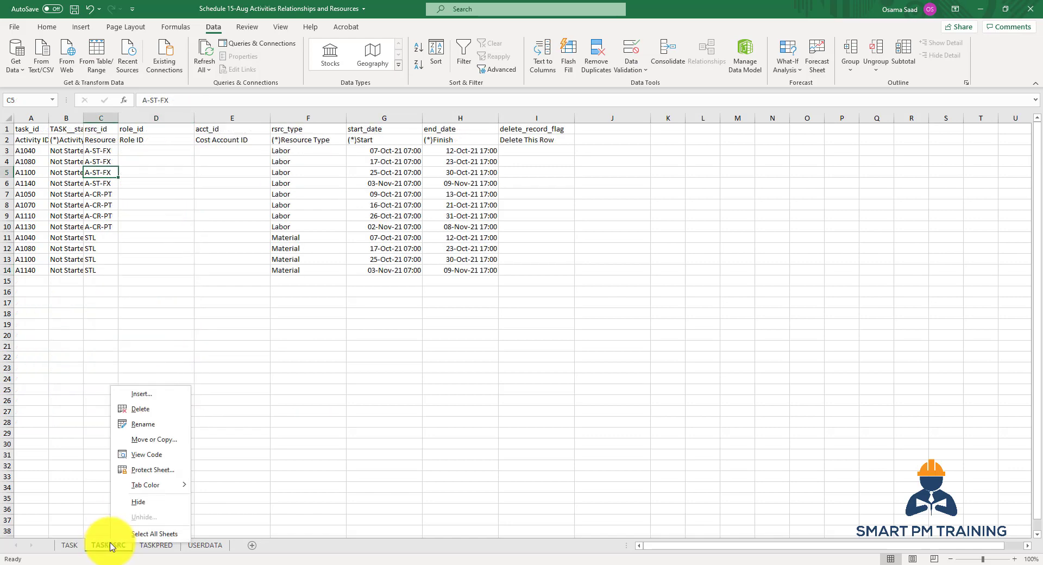
pyautogui.click(135, 410)
pyautogui.click(500, 321)
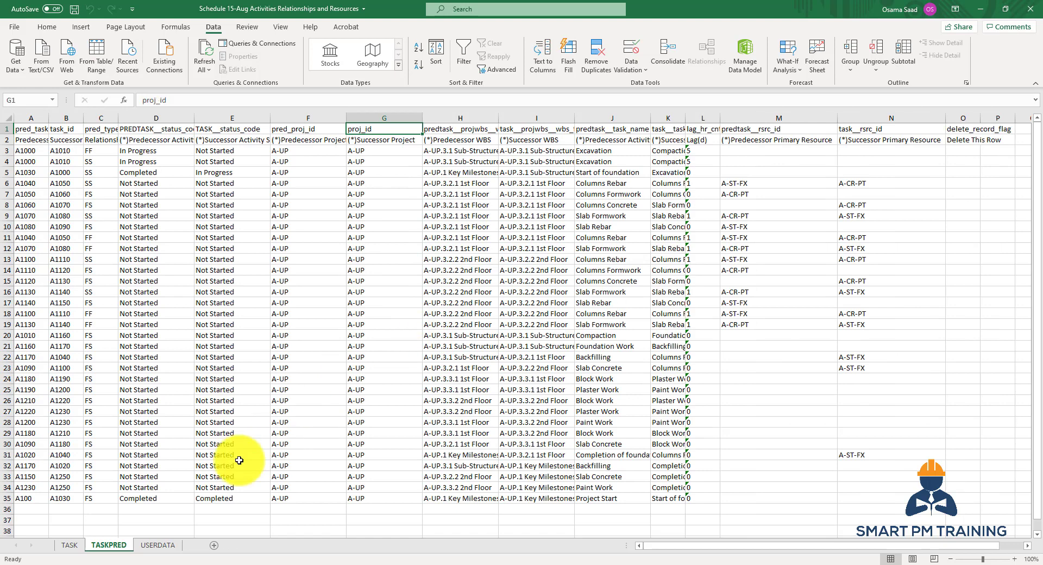
pyautogui.rightClick(112, 545)
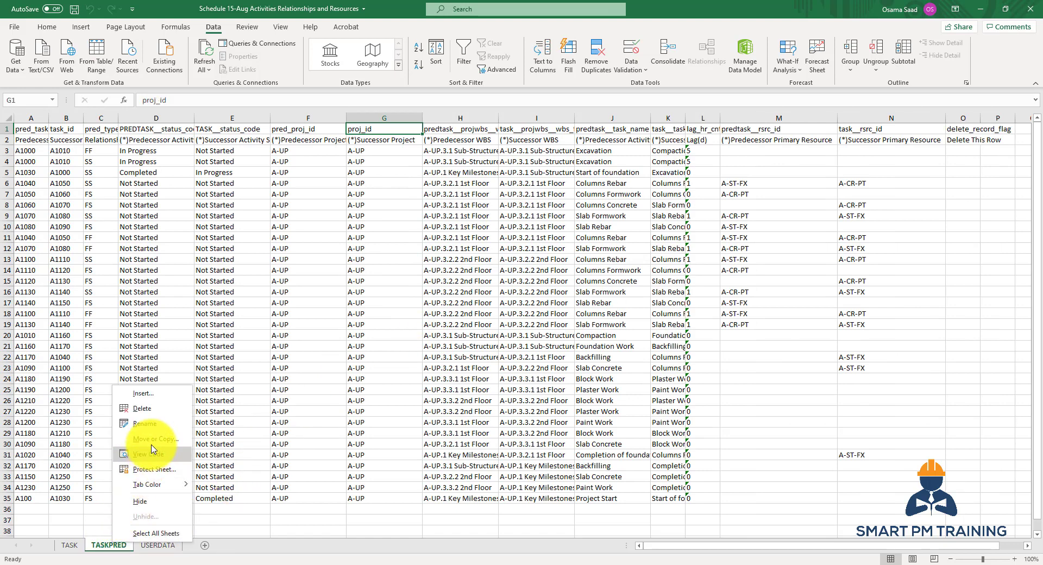
pyautogui.click(139, 410)
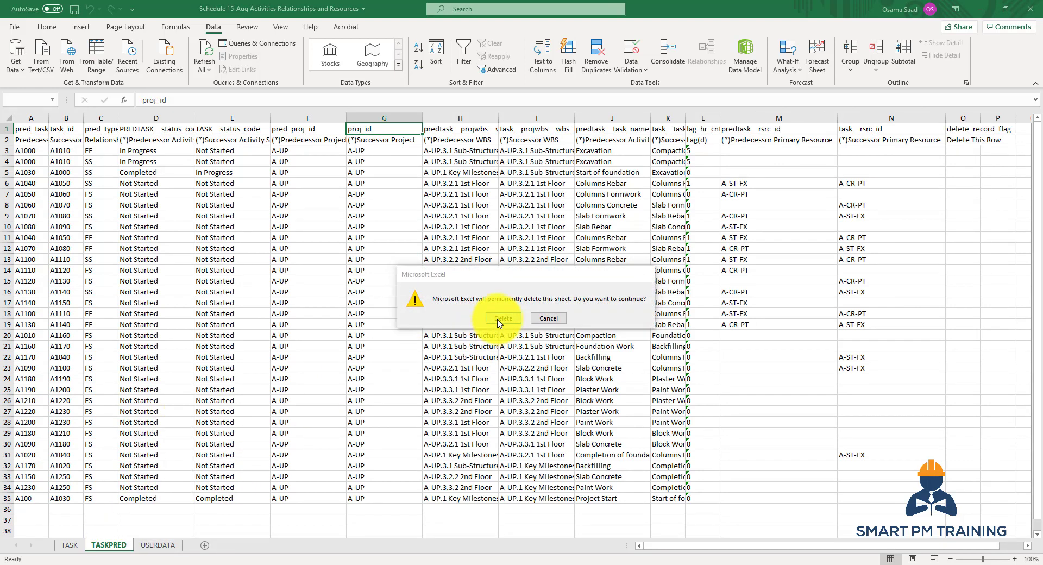
pyautogui.click(500, 318)
# Recheck Compaction's duration of 10 in E4 on the TASK sheet
pyautogui.click(76, 547)
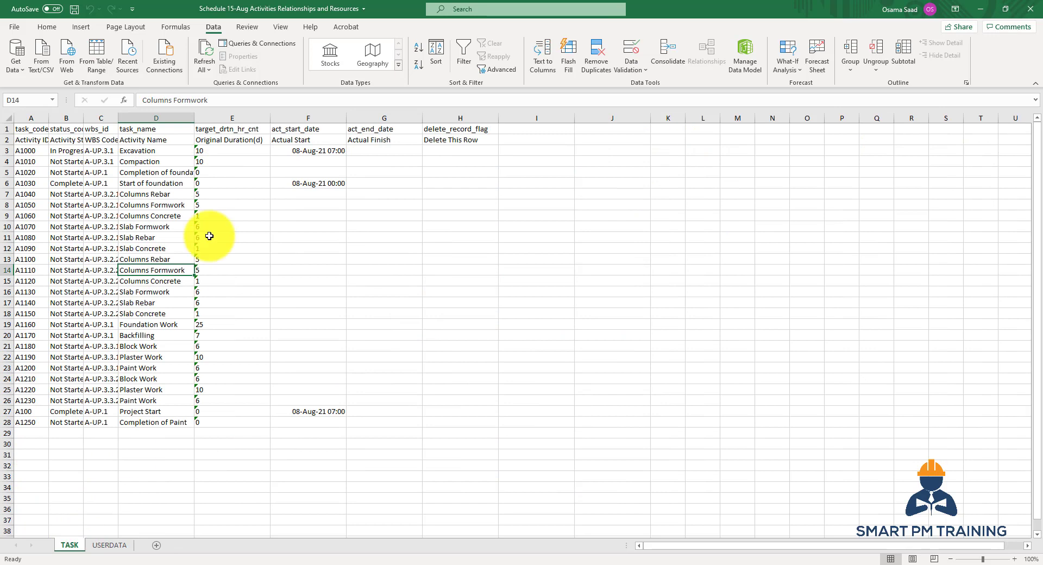
pyautogui.click(239, 162)
pyautogui.click(157, 168)
pyautogui.click(211, 162)
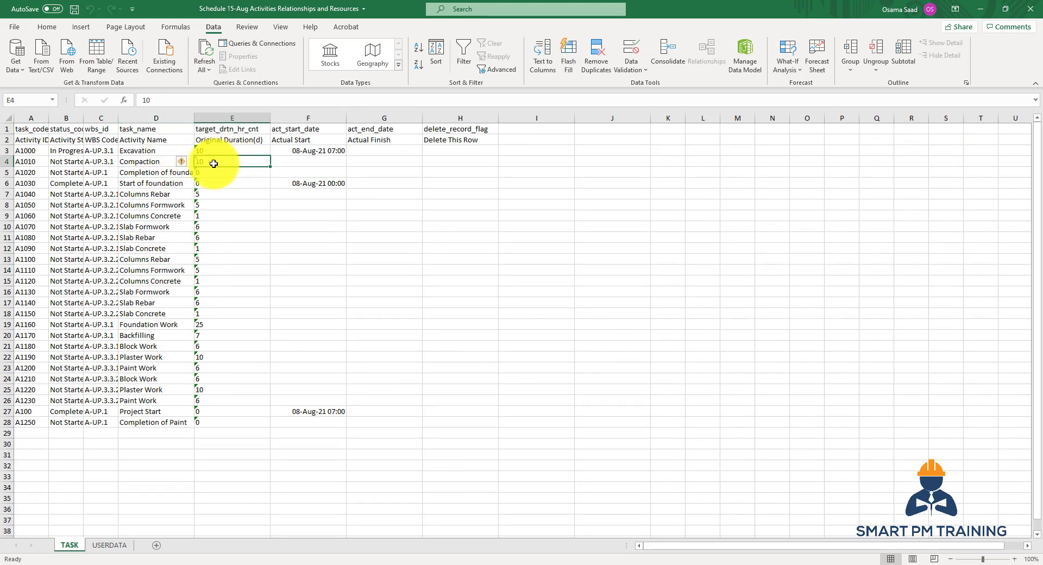
# Review the USERDATA settings block A1:H3, then return to TASK and close the workbook
pyautogui.click(109, 546)
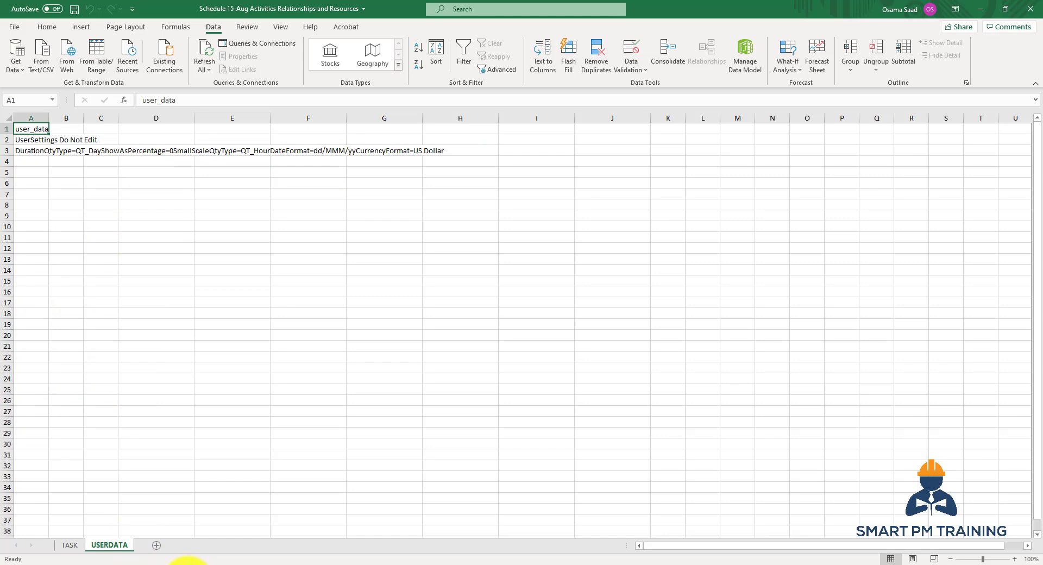
pyautogui.click(276, 150)
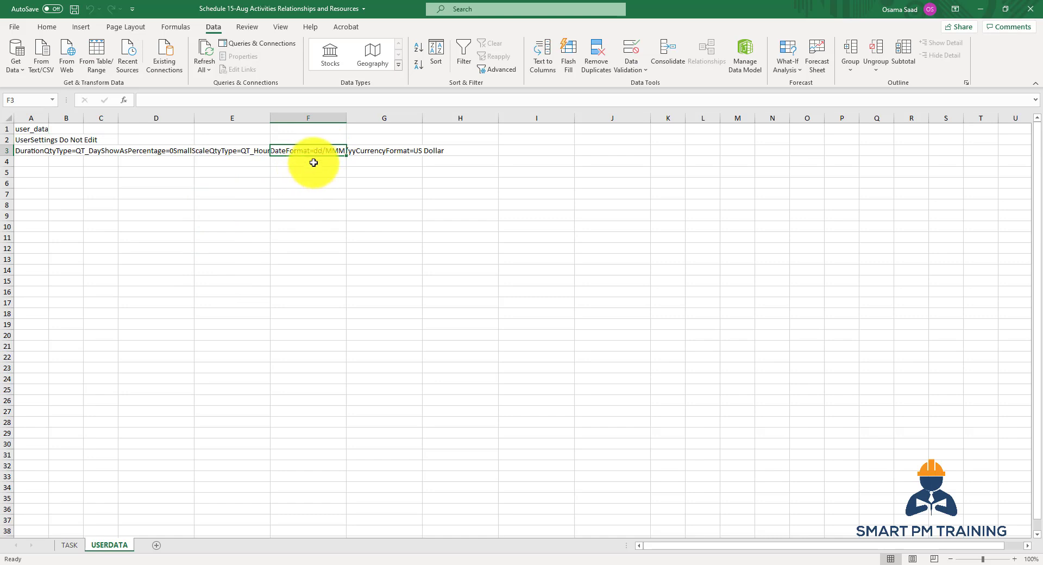
pyautogui.click(231, 151)
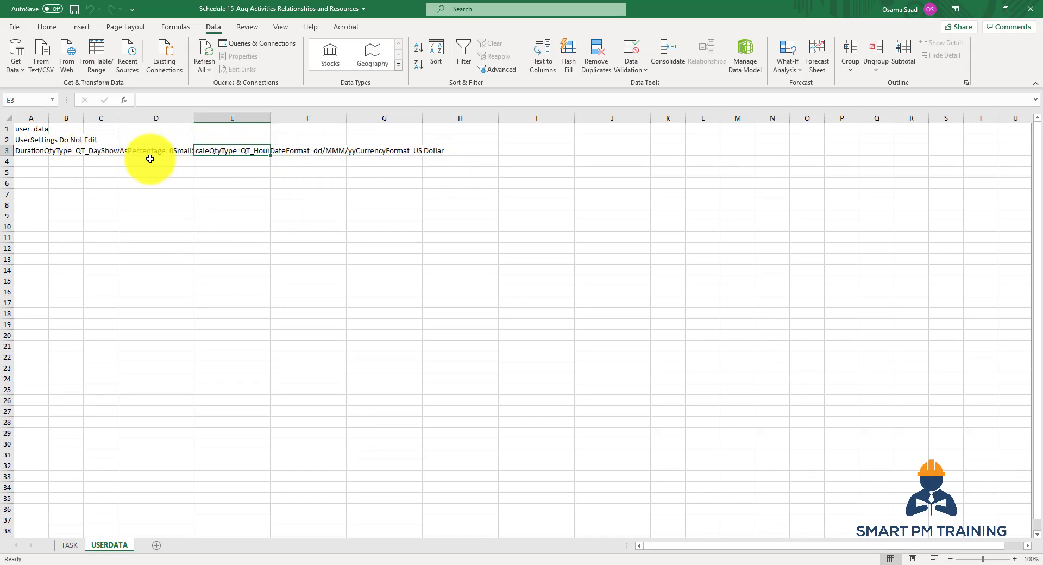
pyautogui.moveTo(22, 130); pyautogui.dragTo(435, 148)
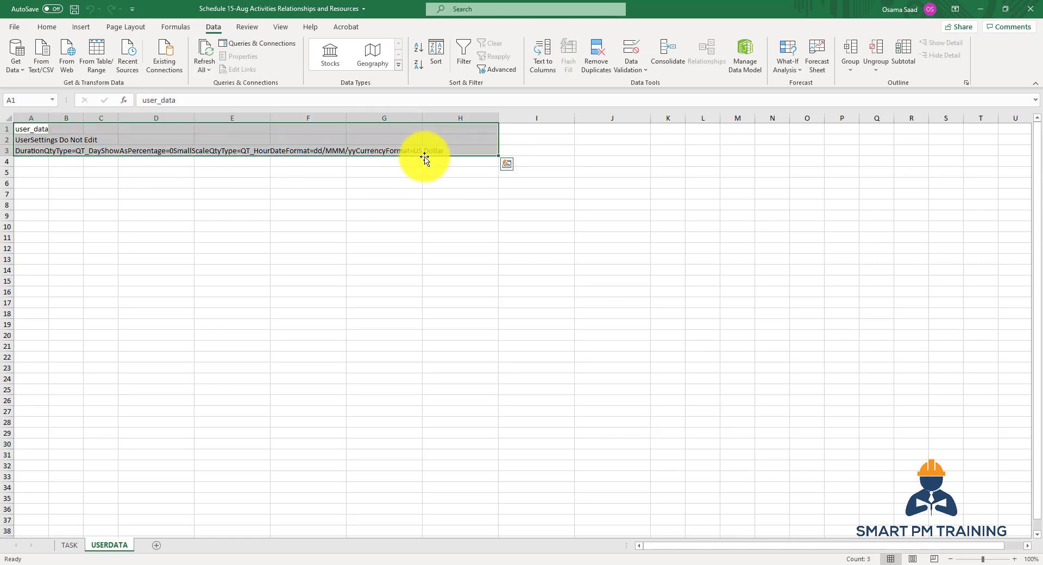
pyautogui.click(74, 545)
pyautogui.click(1030, 9)
# Save the workbook changes, then start a Spreadsheet (XLSX) import from P6's File menu
pyautogui.click(485, 308)
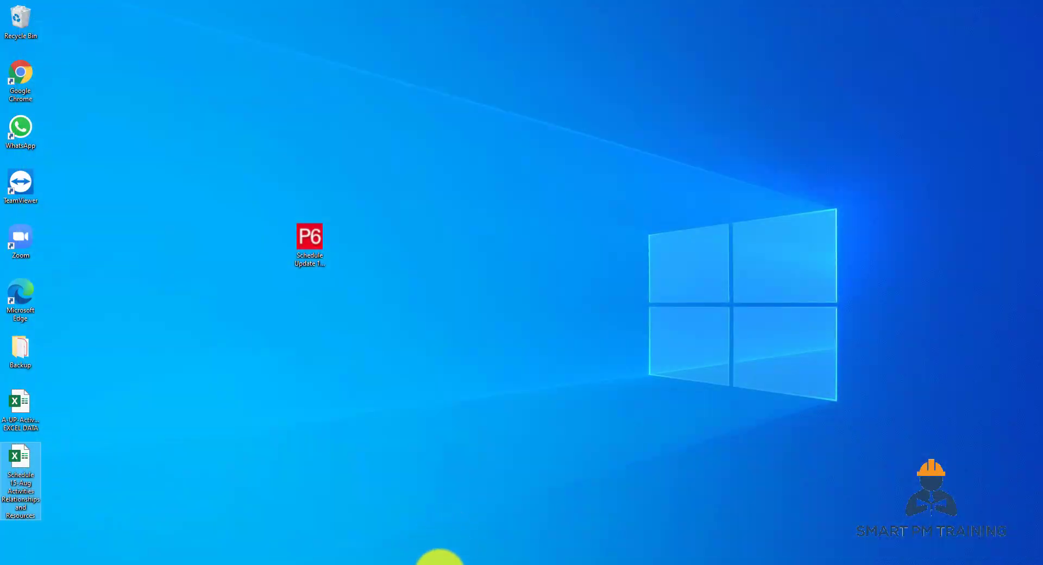
pyautogui.click(435, 560)
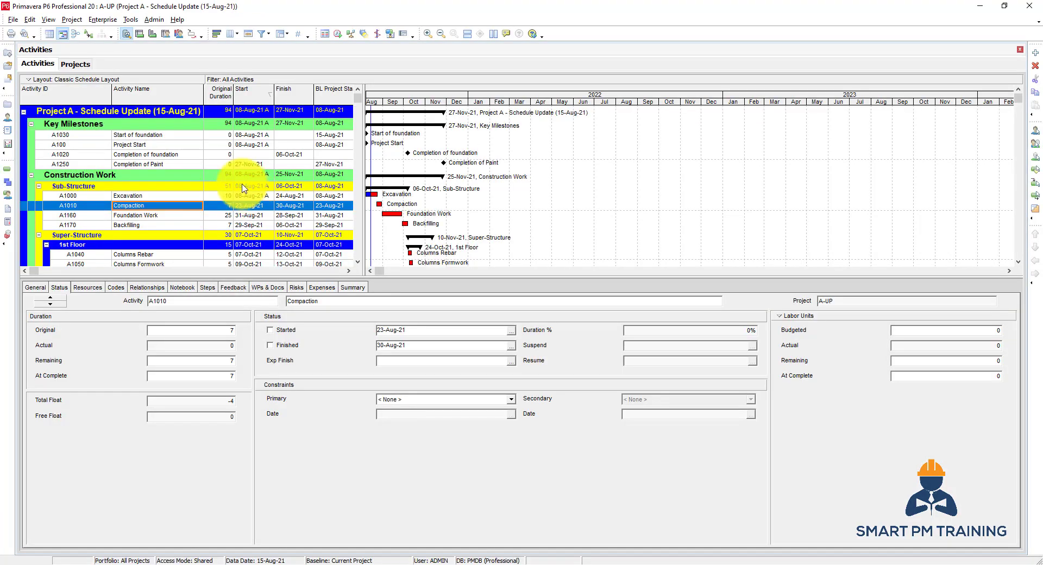
pyautogui.click(12, 19)
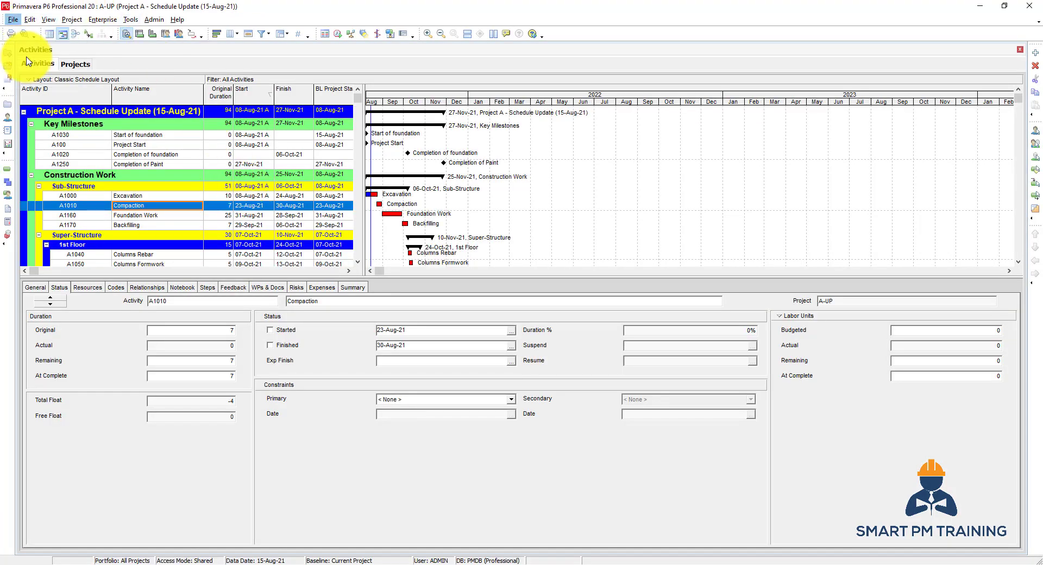
pyautogui.click(31, 58)
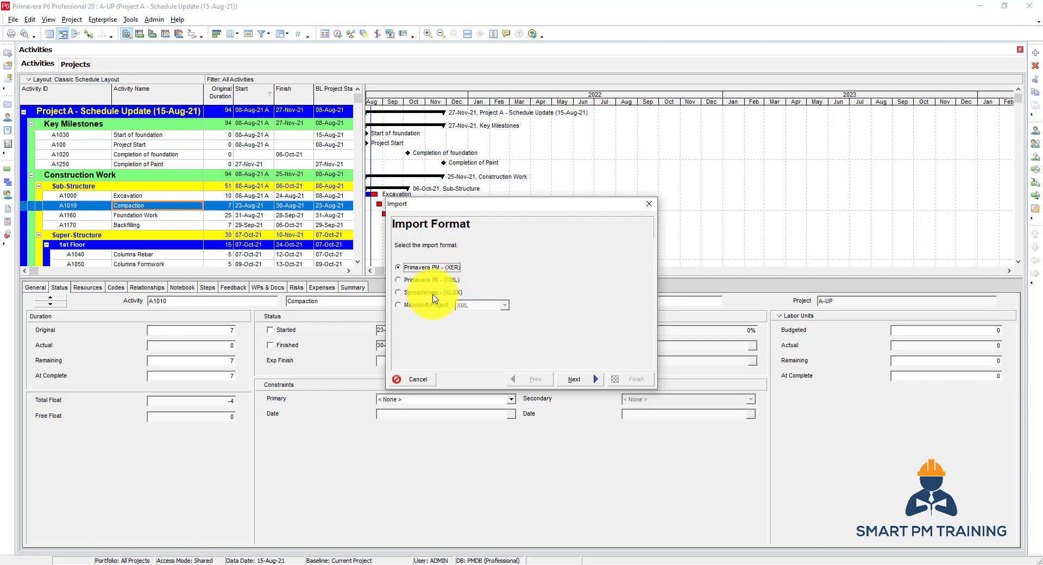
pyautogui.click(579, 380)
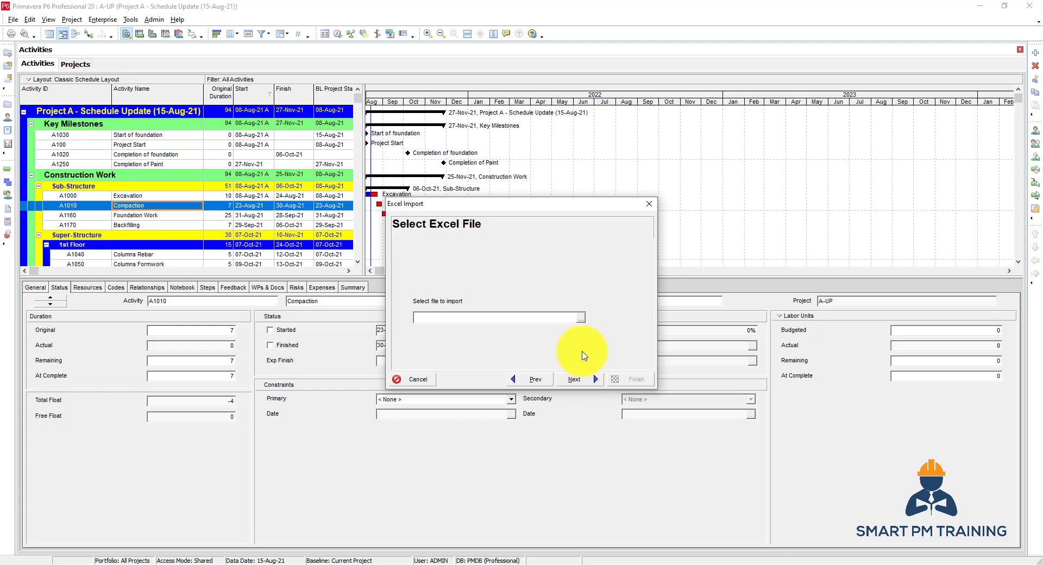
# Pick the Schedule 15-Aug workbook on the Desktop as the import file and continue
pyautogui.click(579, 321)
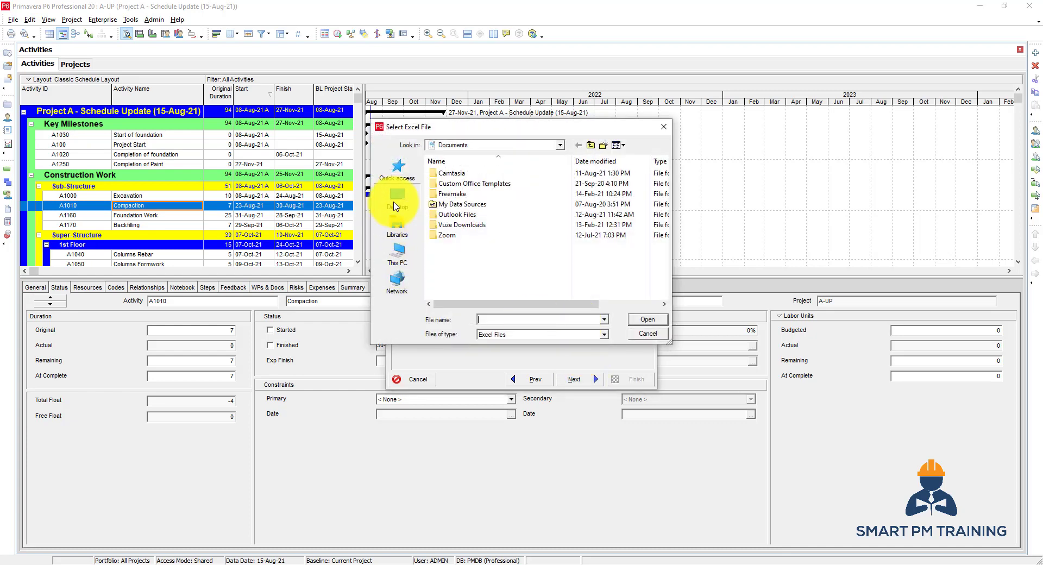
pyautogui.click(397, 196)
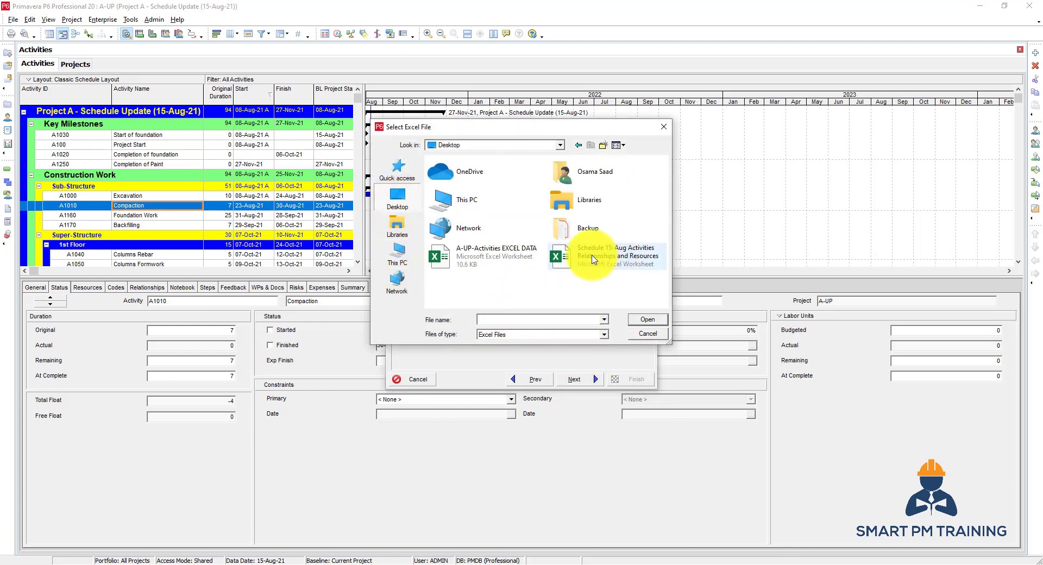
pyautogui.doubleClick(619, 257)
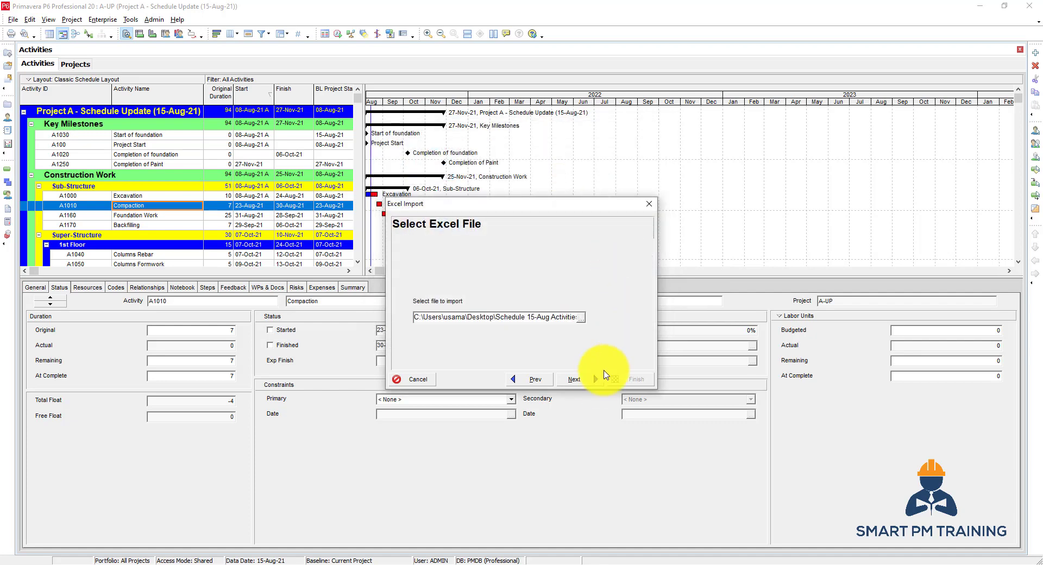
pyautogui.click(579, 379)
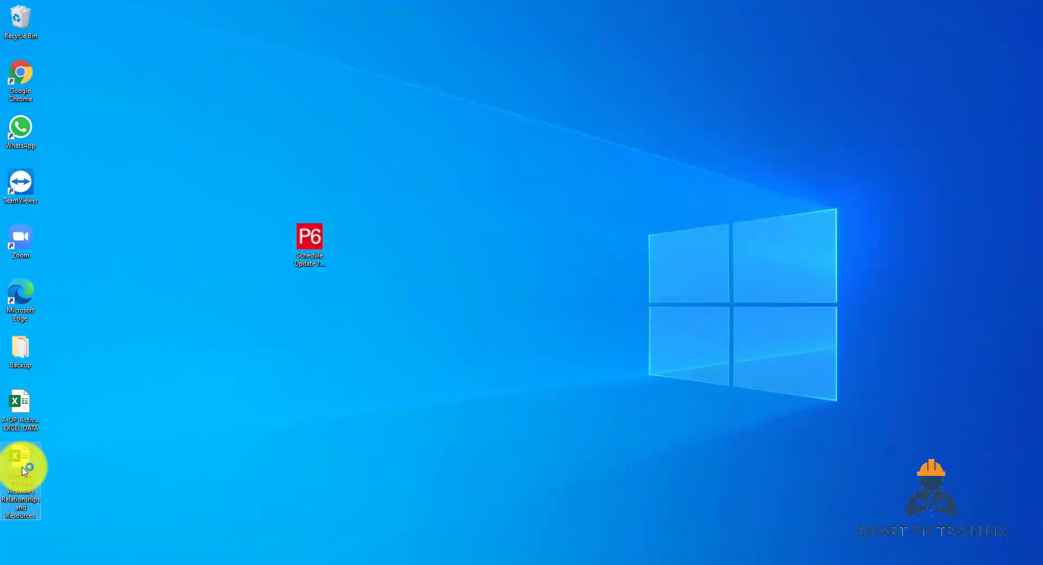
# Open the Schedule workbook read-only and inspect the header fields A1:H1
pyautogui.doubleClick(23, 470)
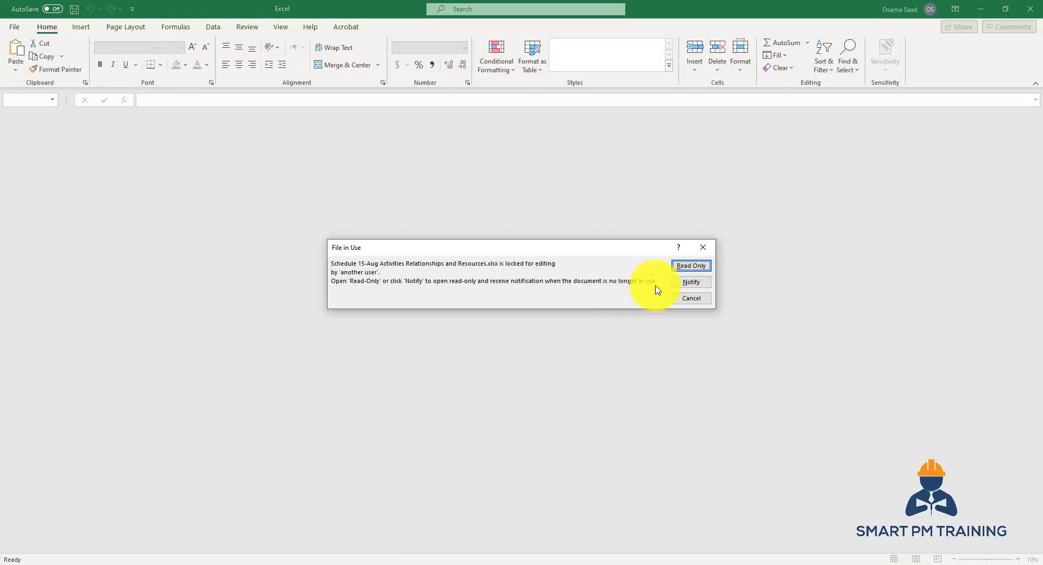
pyautogui.click(683, 265)
pyautogui.moveTo(22, 131); pyautogui.dragTo(464, 128)
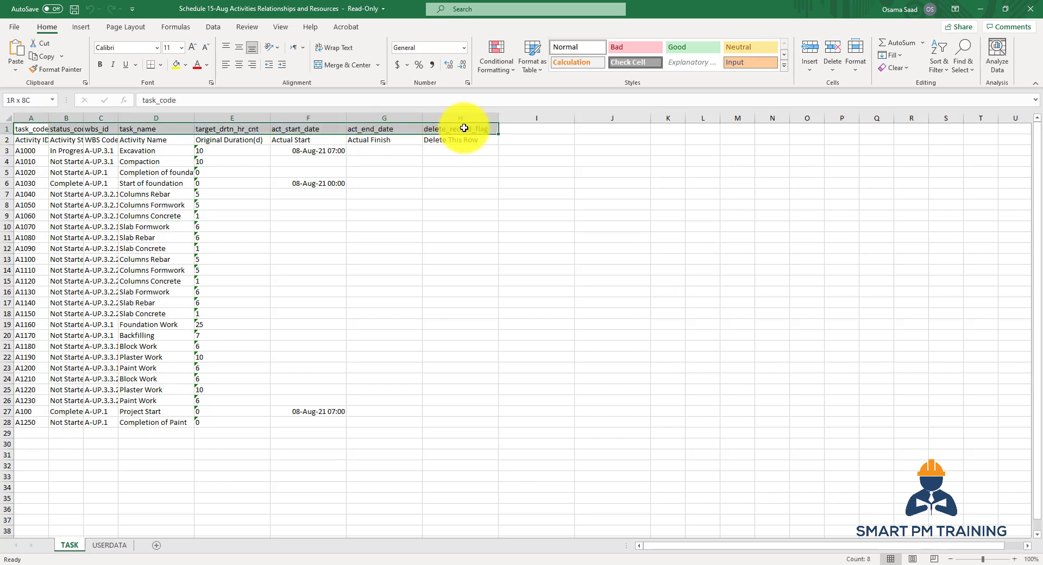
pyautogui.click(415, 209)
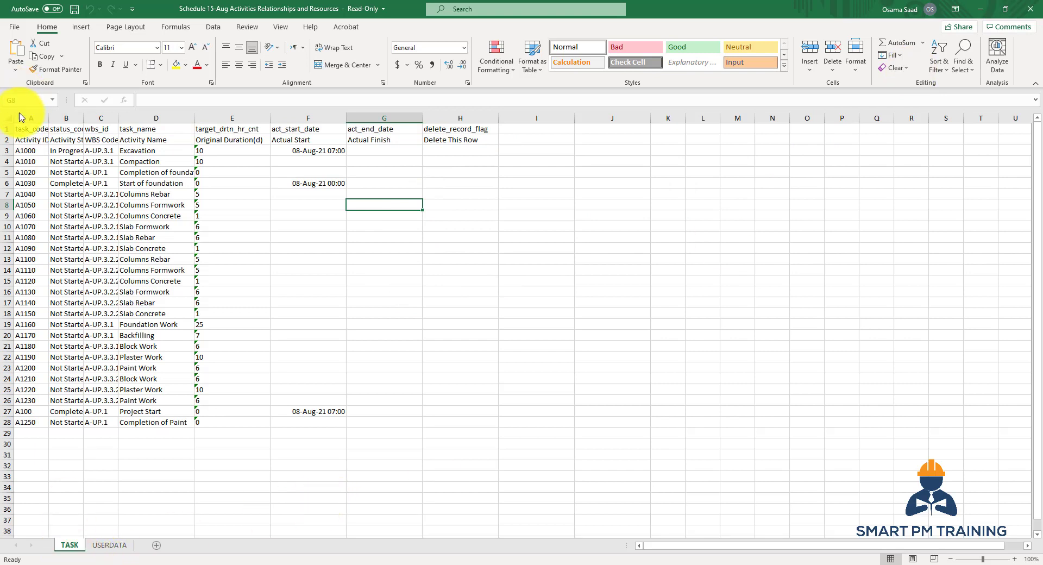
pyautogui.moveTo(33, 130); pyautogui.dragTo(496, 125)
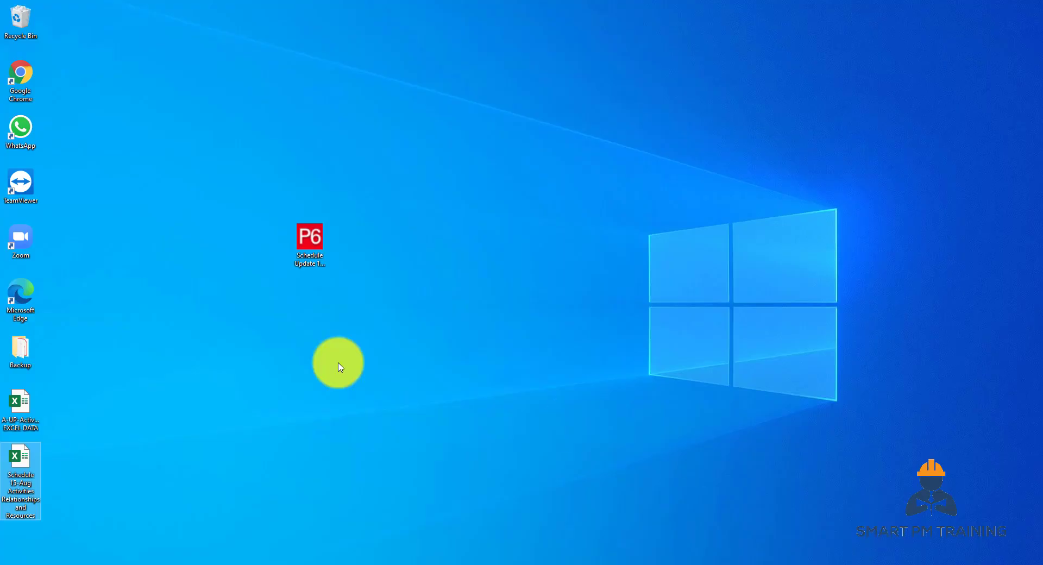
# Reopen the workbook read-only, check the E13 duration, close Excel and advance to Import Project Options
pyautogui.doubleClick(20, 500)
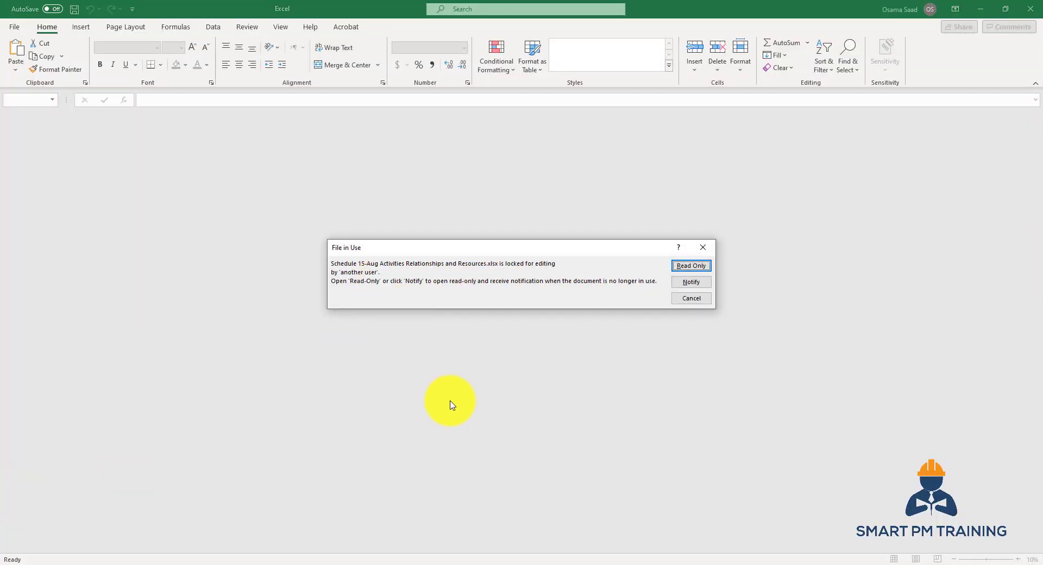
pyautogui.moveTo(438, 564)
pyautogui.click(688, 266)
pyautogui.click(242, 259)
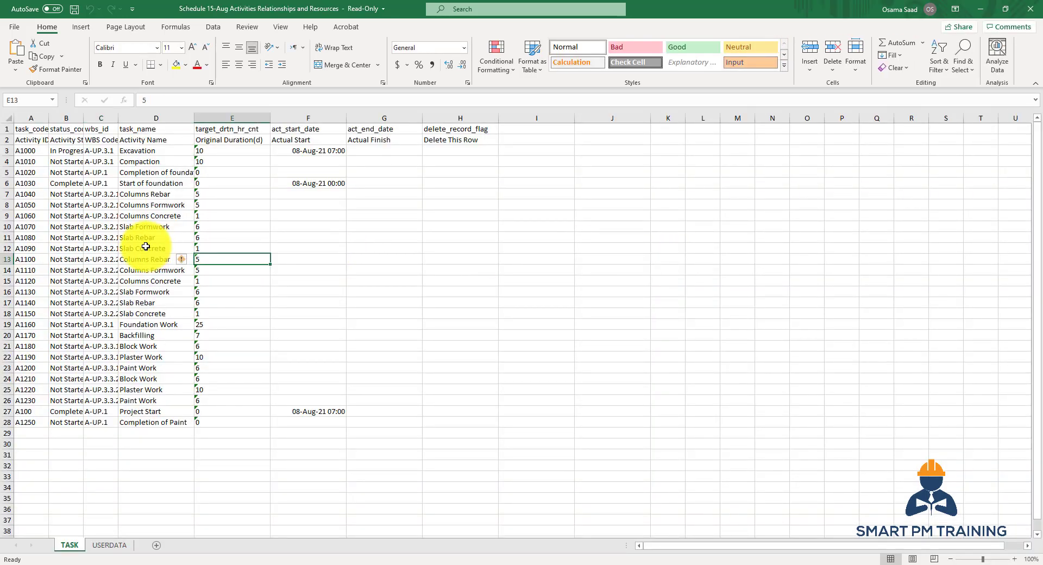
pyautogui.click(1030, 8)
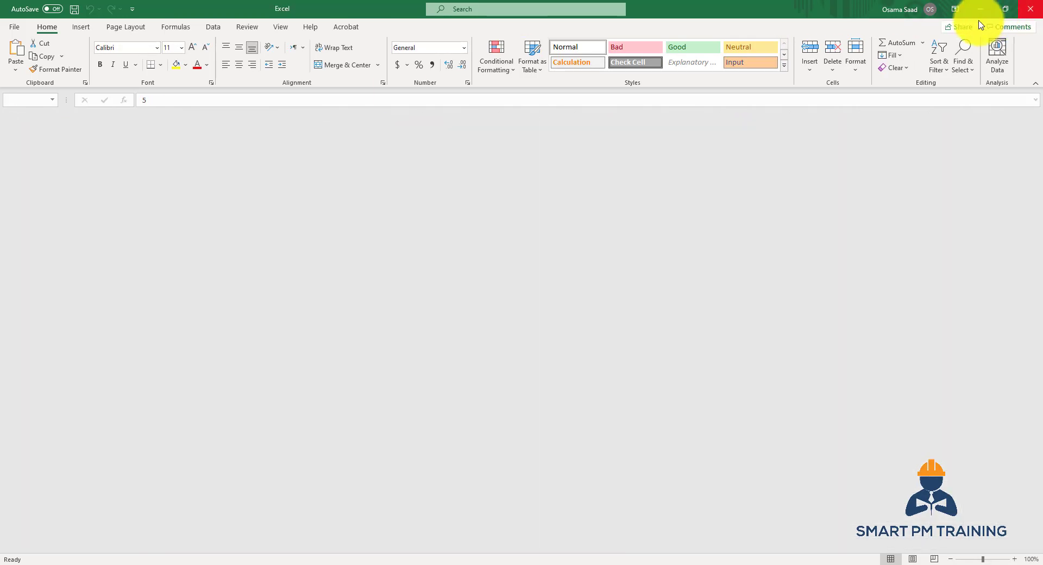
pyautogui.click(437, 272)
pyautogui.click(577, 380)
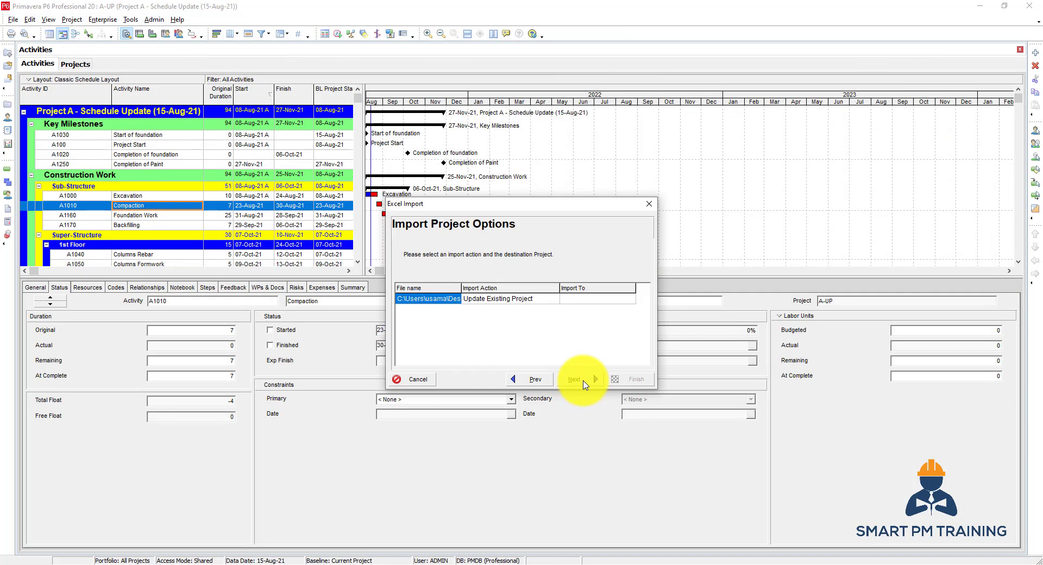
# Set the import destination to the existing project A-UP
pyautogui.click(600, 299)
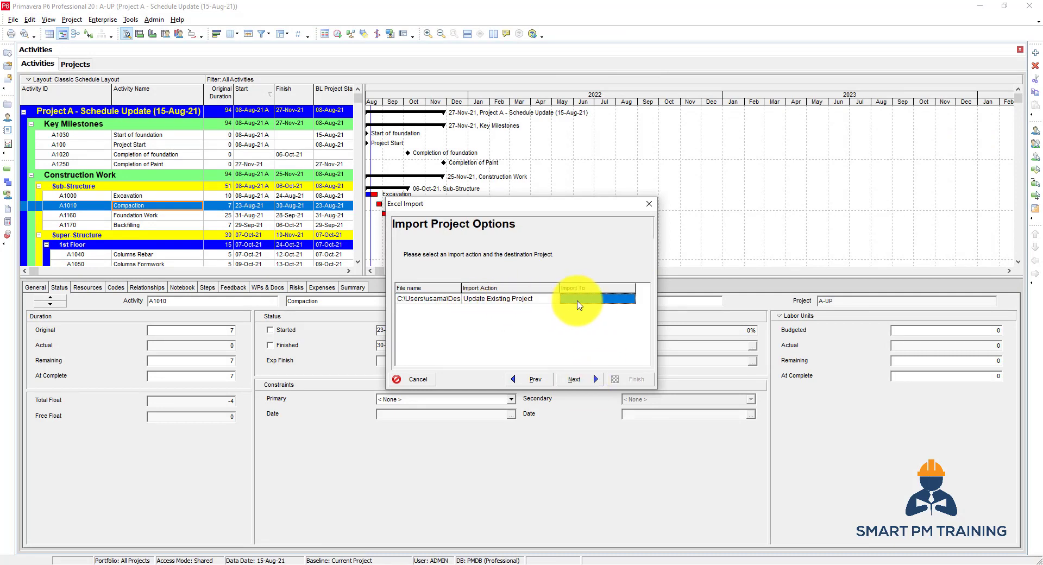
pyautogui.click(630, 298)
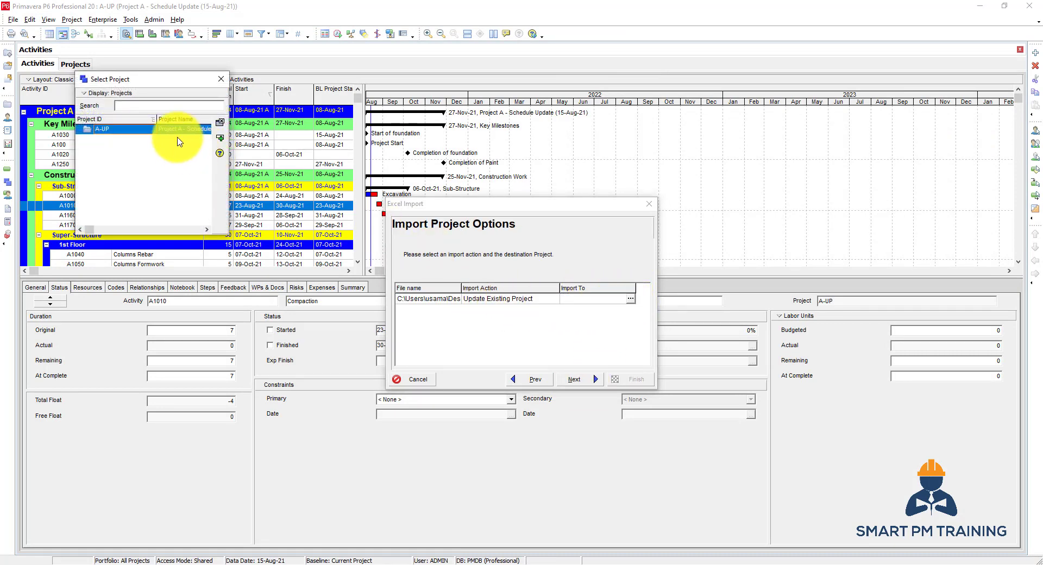
pyautogui.click(176, 131)
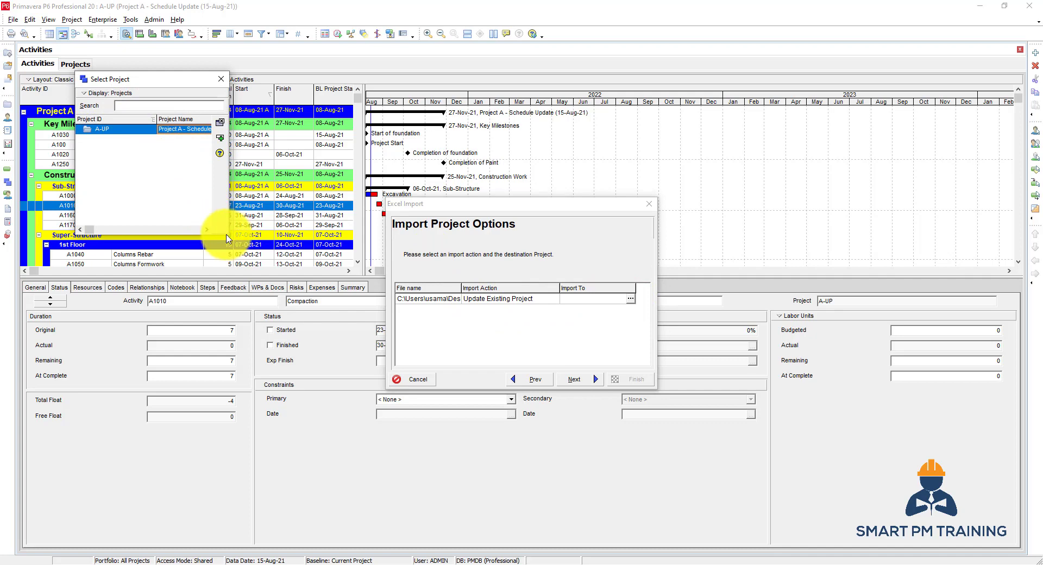
pyautogui.moveTo(227, 236); pyautogui.dragTo(280, 245)
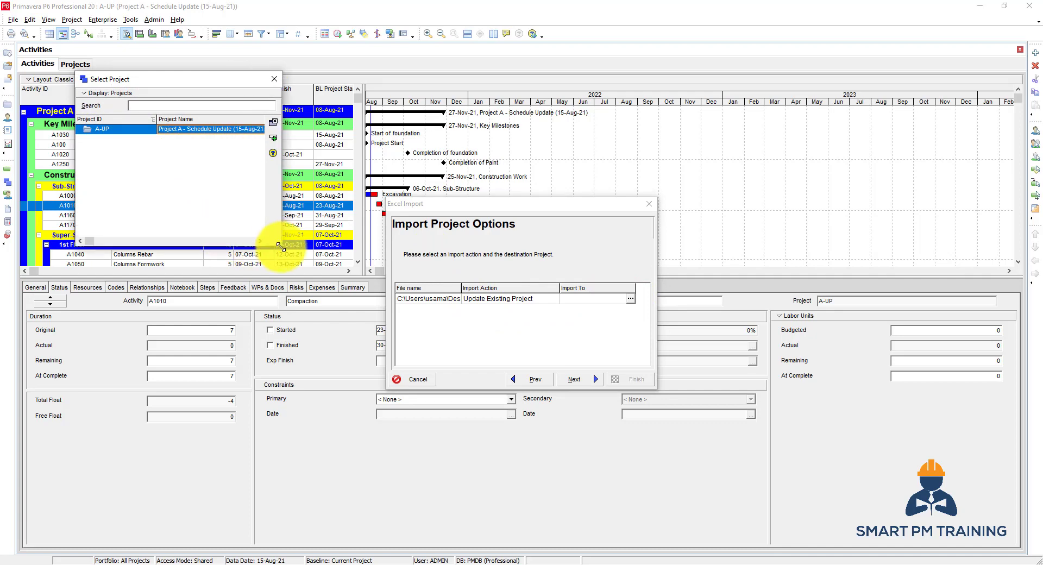
pyautogui.doubleClick(237, 130)
# Finish the import into A-UP and dismiss the import results
pyautogui.click(579, 380)
pyautogui.click(630, 379)
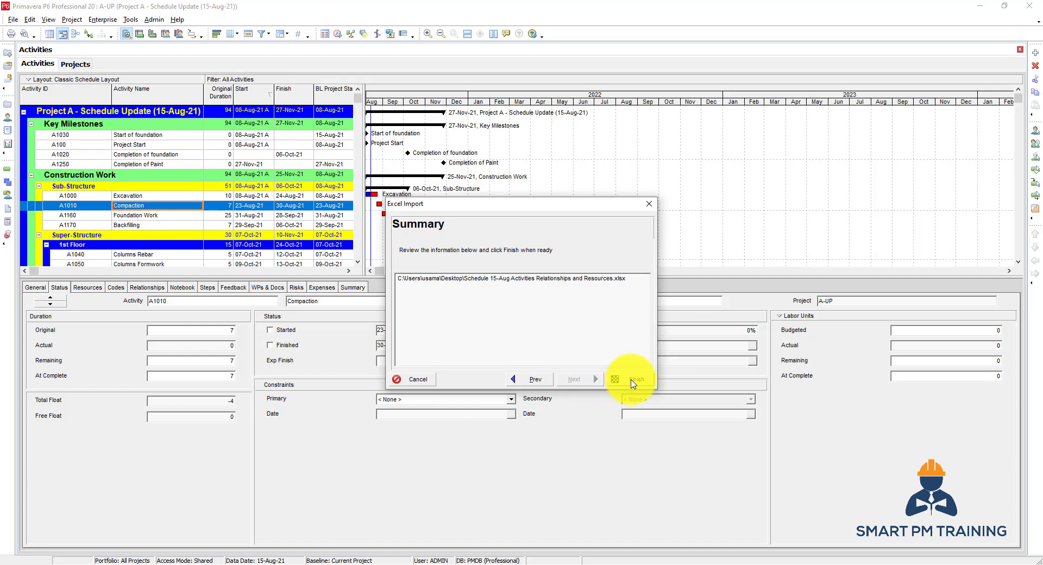
pyautogui.click(630, 380)
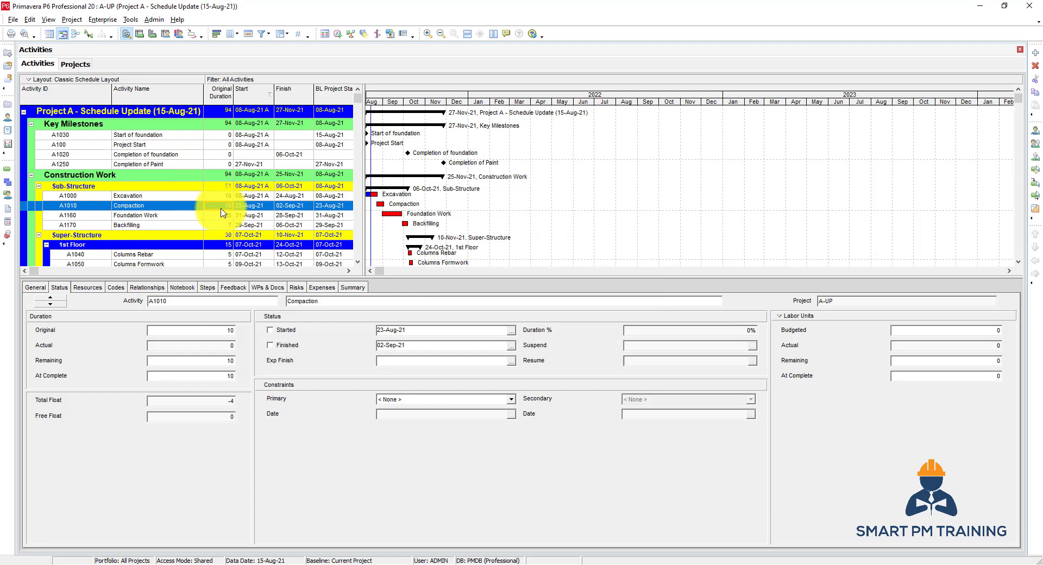
pyautogui.click(13, 20)
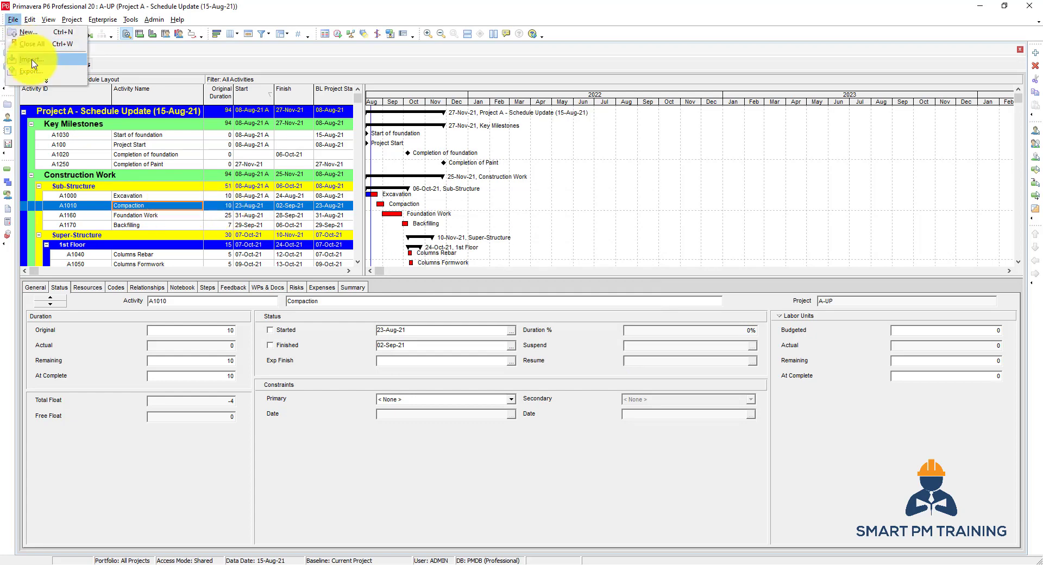
pyautogui.click(25, 76)
pyautogui.click(432, 292)
pyautogui.click(594, 379)
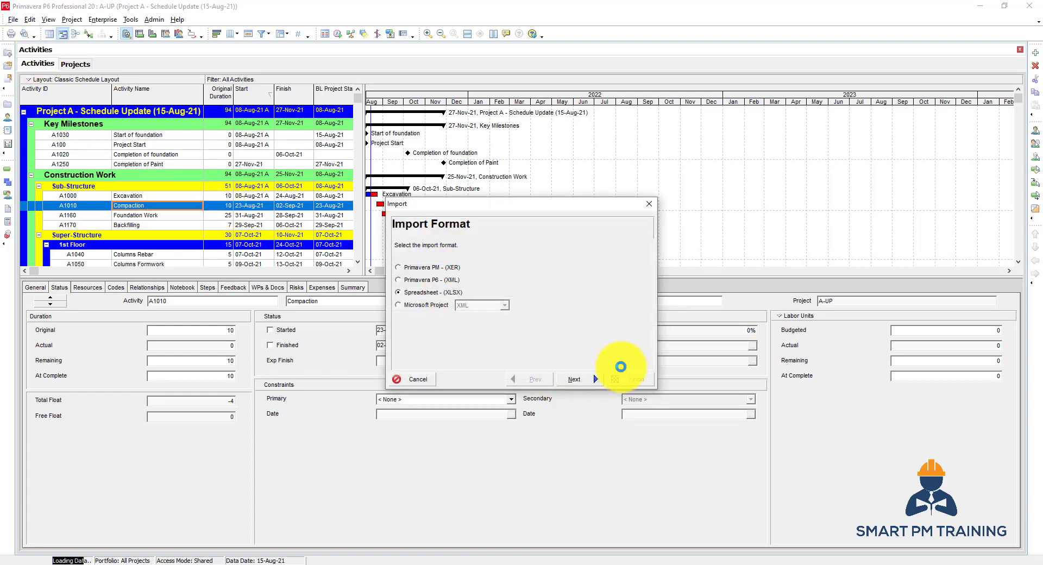
pyautogui.click(580, 318)
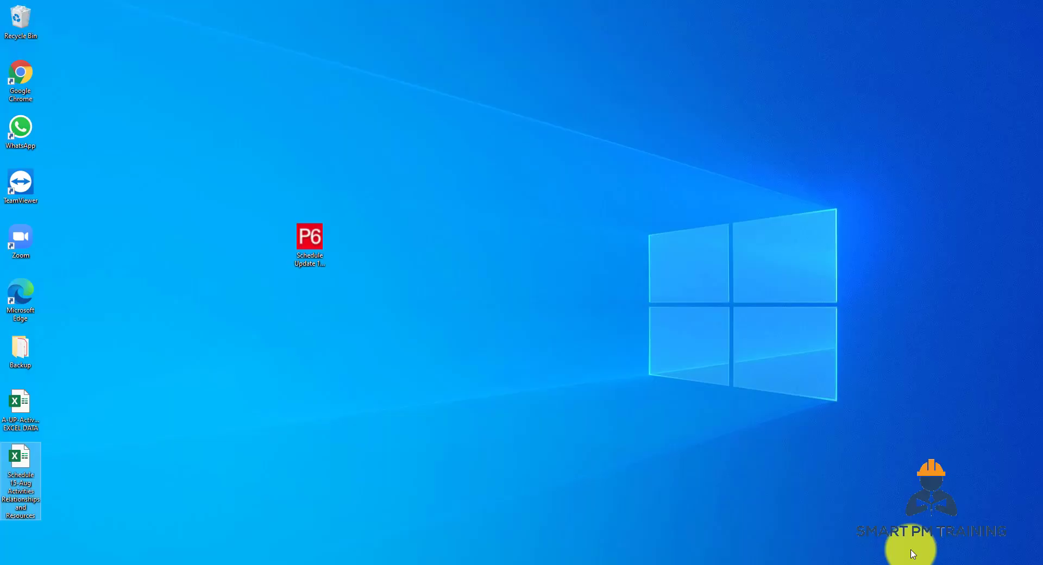
pyautogui.click(22, 467)
pyautogui.doubleClick(33, 470)
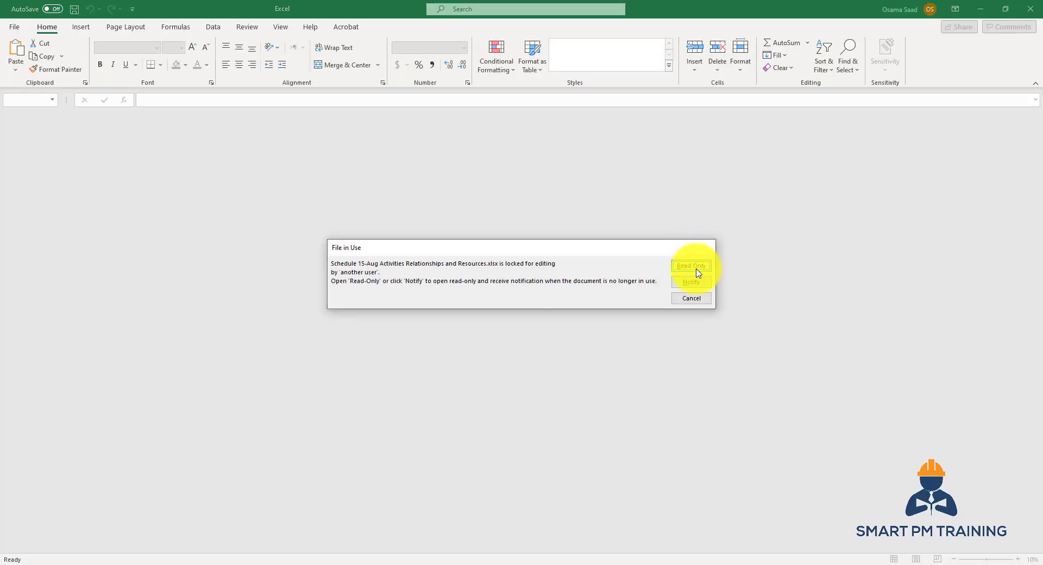
pyautogui.click(697, 270)
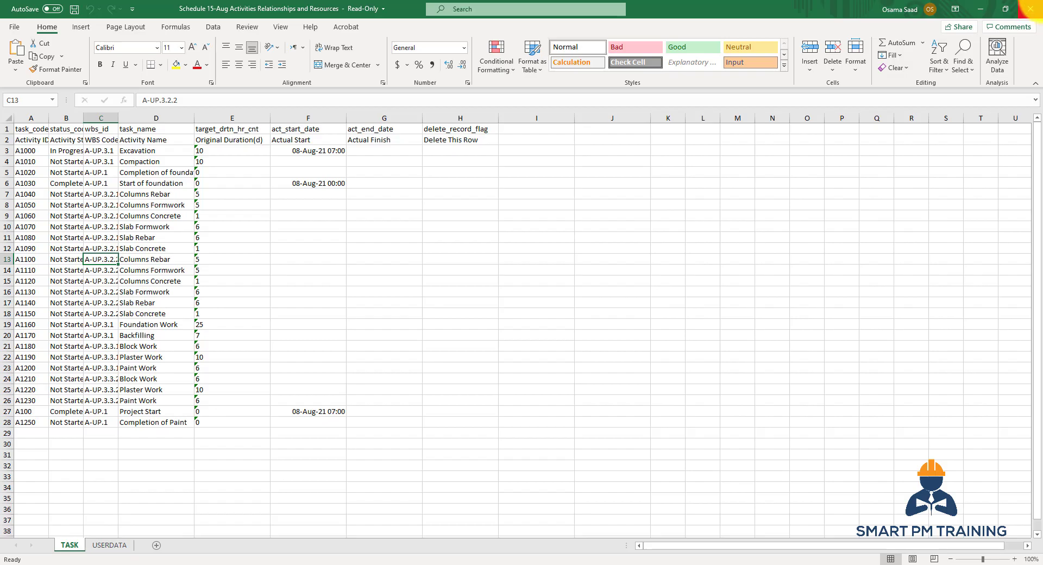
pyautogui.click(1031, 8)
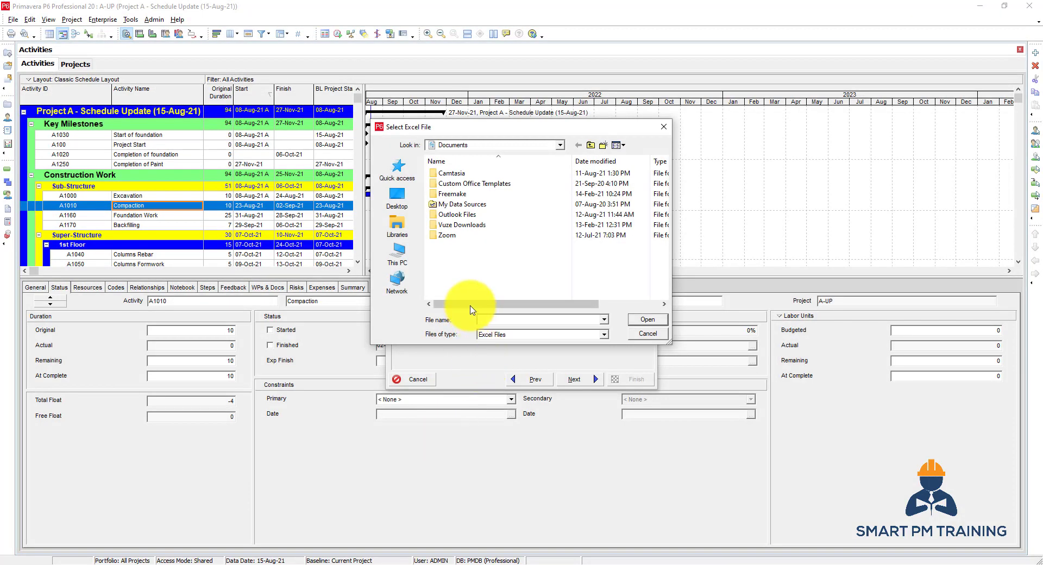
pyautogui.click(402, 202)
pyautogui.doubleClick(592, 253)
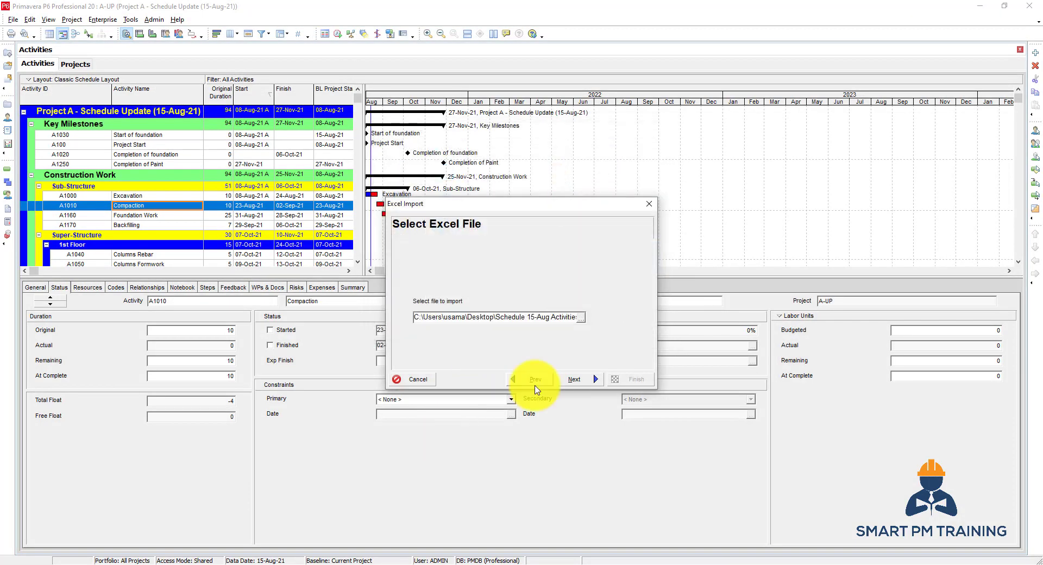
pyautogui.click(574, 382)
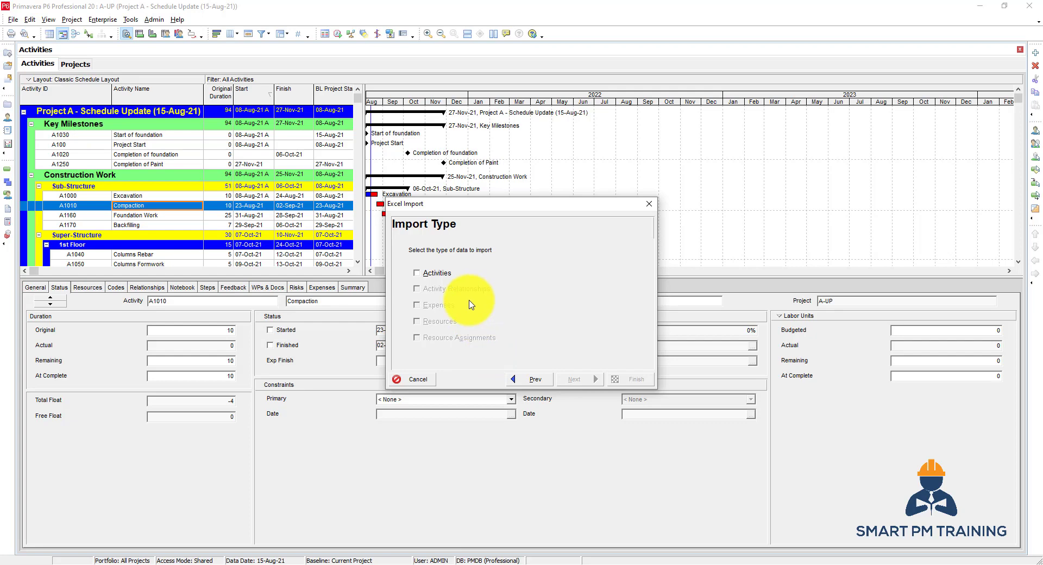
pyautogui.click(429, 273)
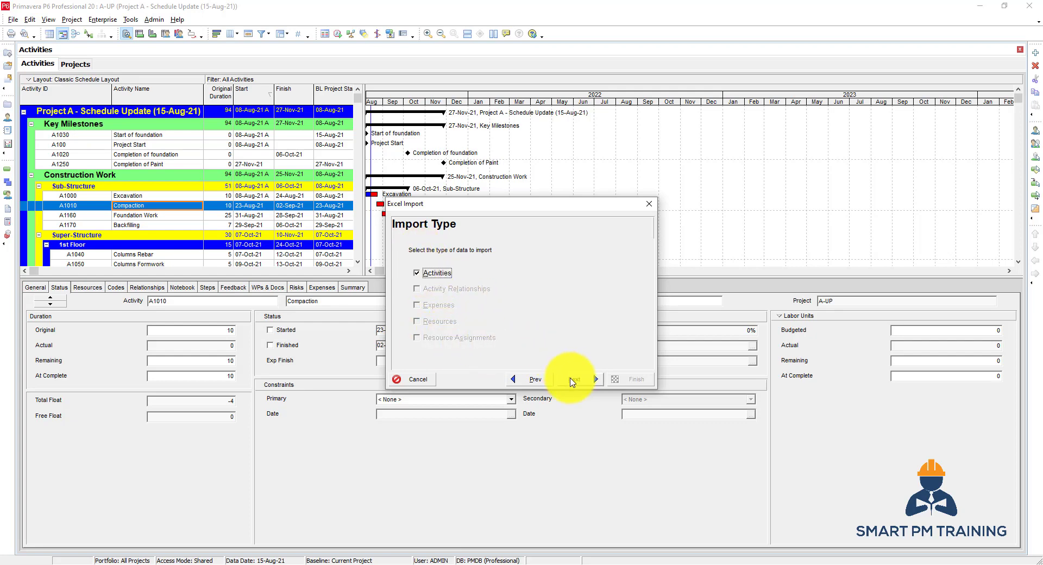
pyautogui.click(574, 379)
pyautogui.click(655, 204)
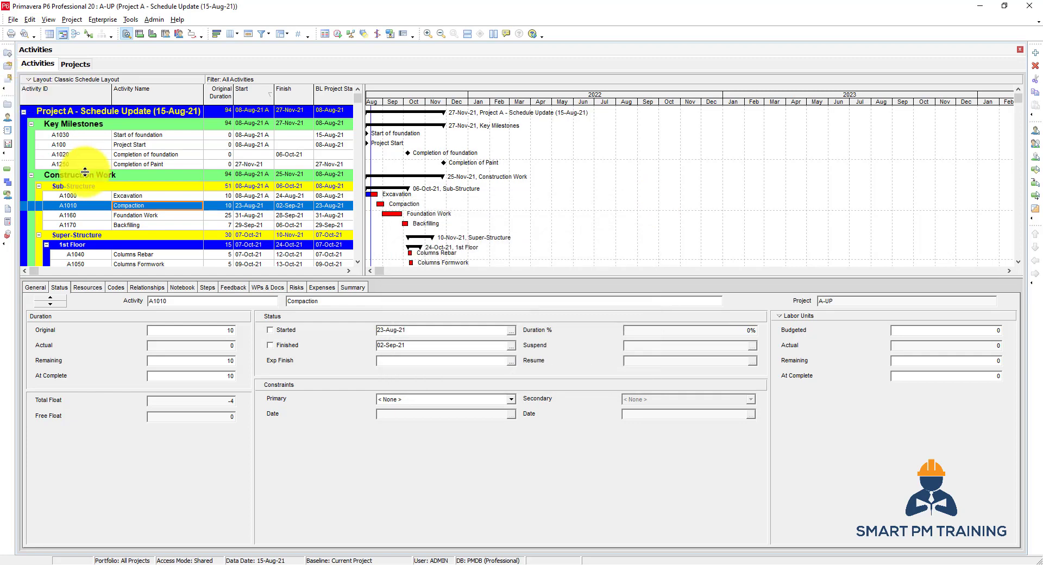